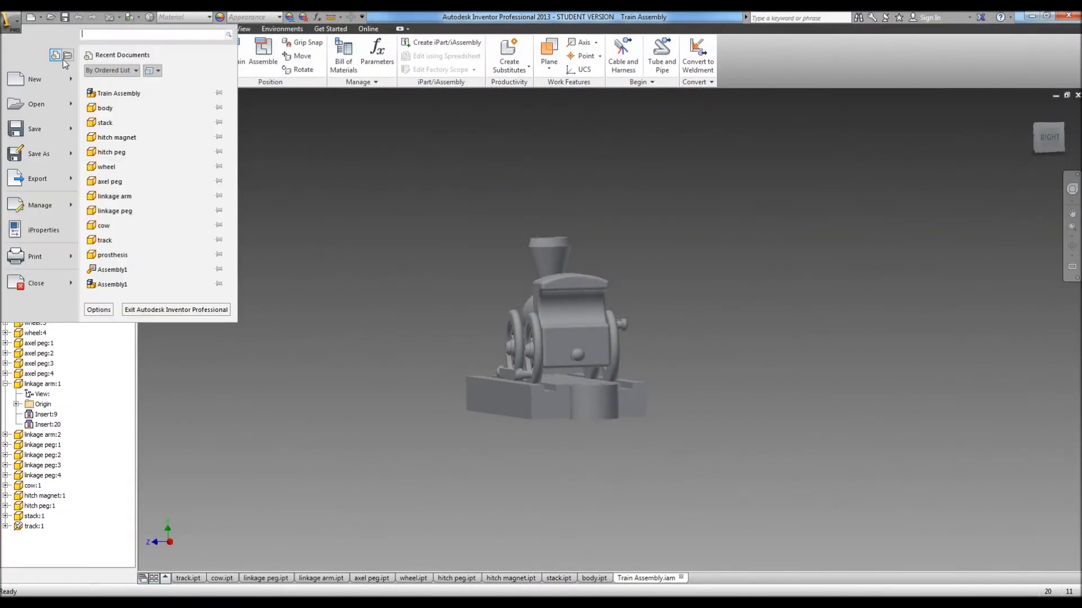
Step: Create a Standard (in).ipn presentation and load Train Assembly.iam with manual explosion
{"action": "left_click", "coordinate": [44, 78]}
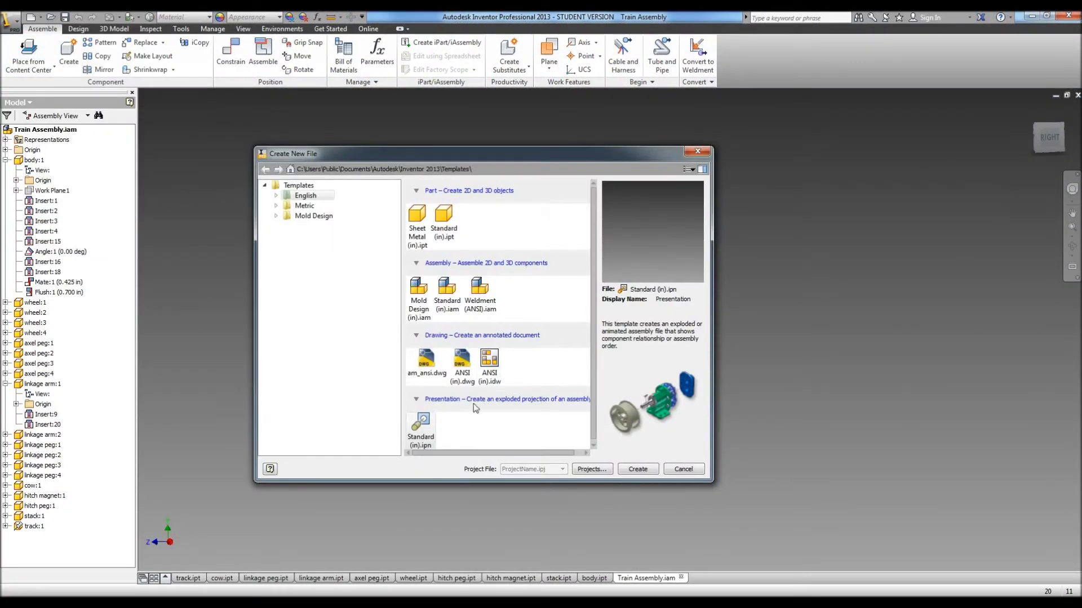
{"action": "double_click", "coordinate": [416, 428]}
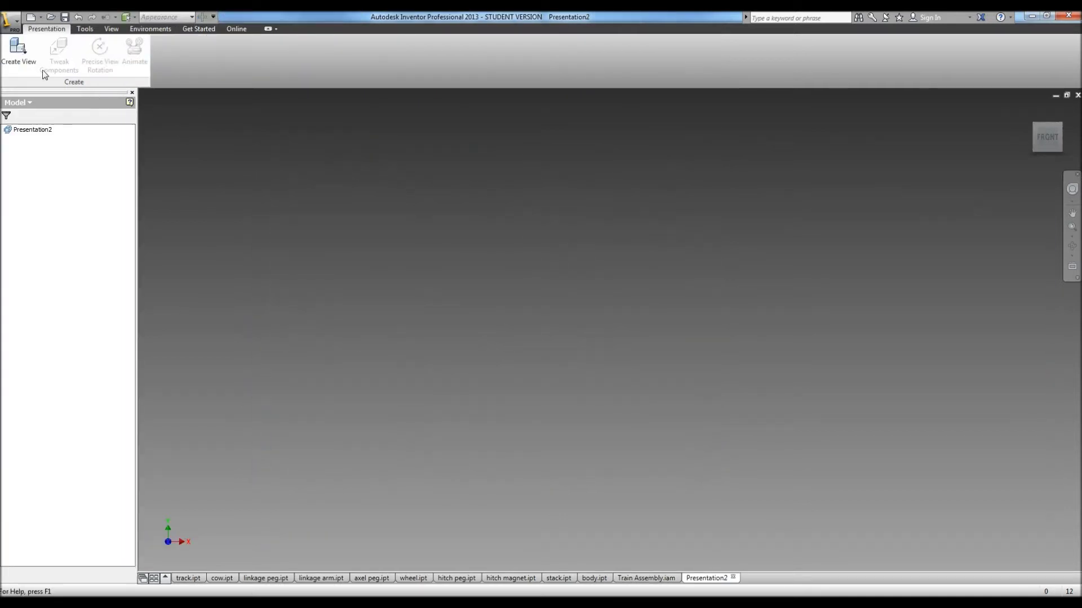
{"action": "left_click", "coordinate": [28, 50]}
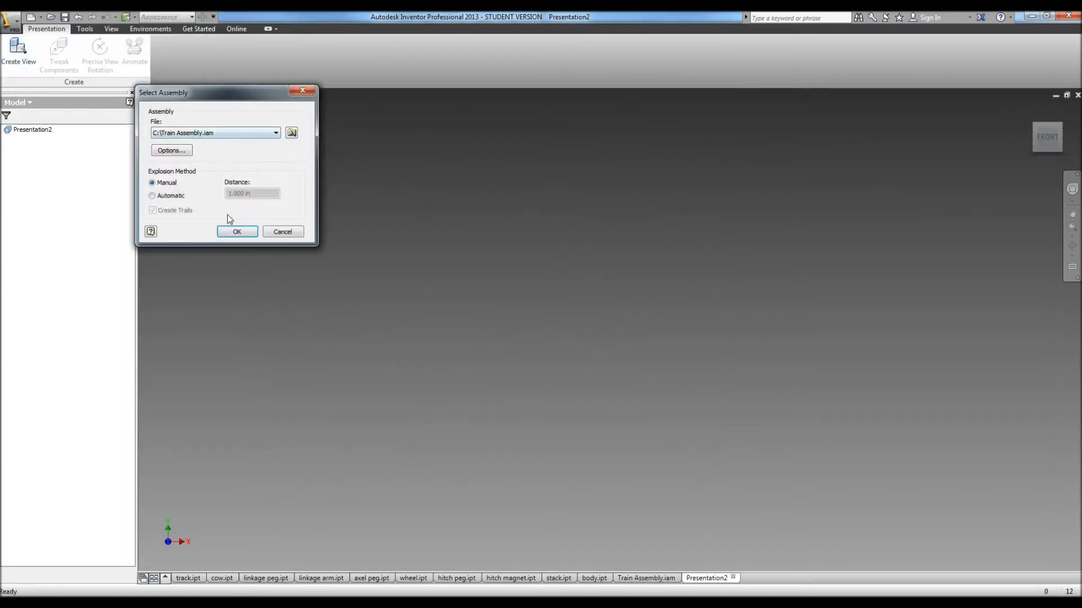
{"action": "left_click", "coordinate": [224, 233]}
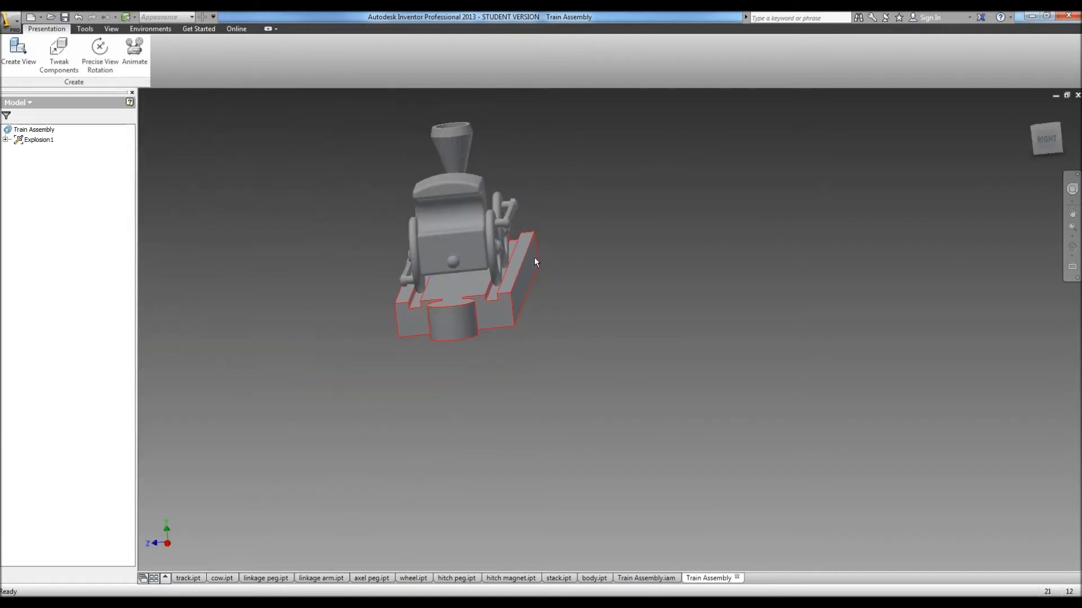
Step: In an isometric view, set the tweak direction on the front wheel peg and select the peg
{"action": "left_click", "coordinate": [1055, 126]}
{"action": "scroll", "coordinate": [648, 448], "scroll_direction": "down", "scroll_amount": 3}
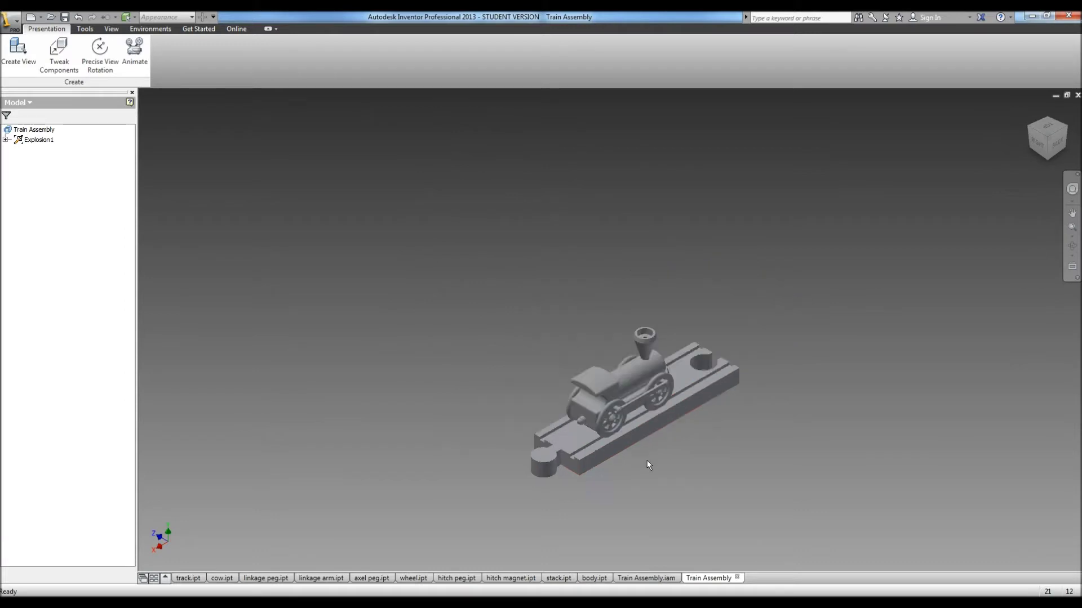
{"action": "scroll", "coordinate": [636, 438], "scroll_direction": "up", "scroll_amount": 6}
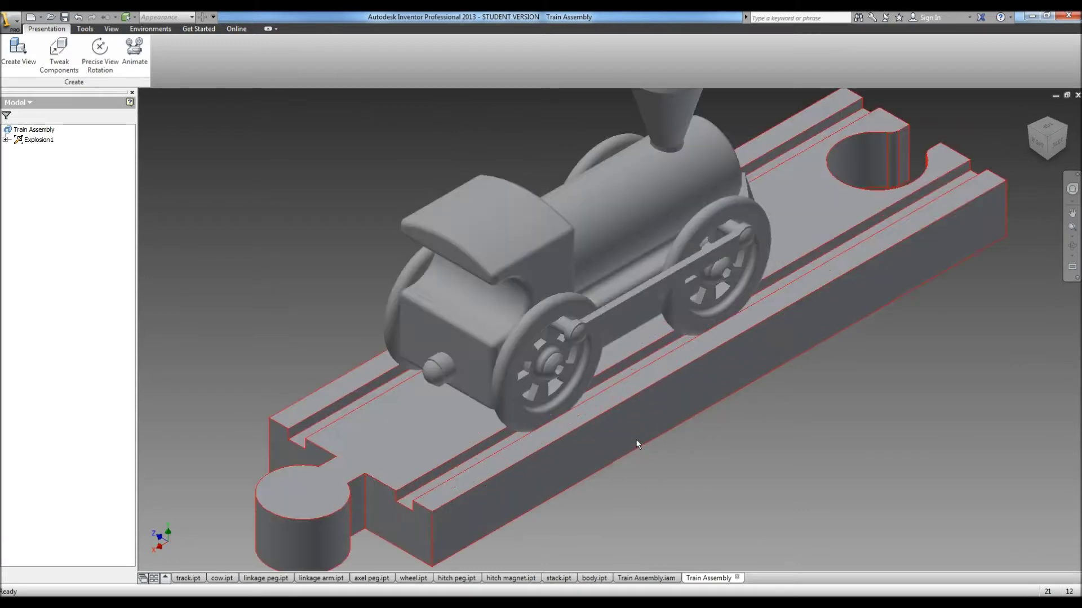
{"action": "left_click", "coordinate": [46, 67]}
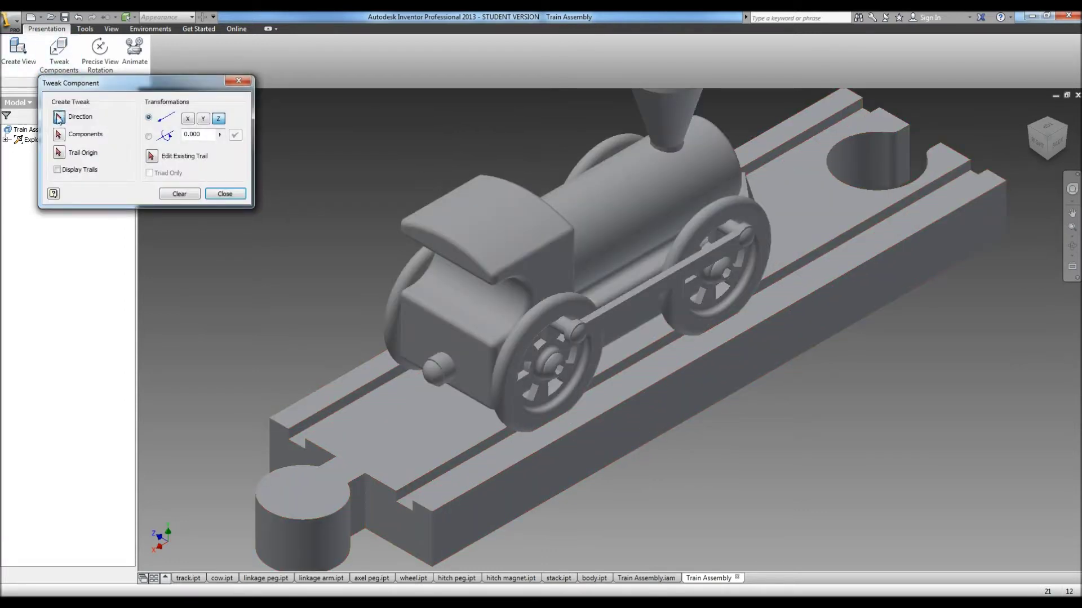
{"action": "left_click", "coordinate": [583, 338]}
{"action": "left_click", "coordinate": [78, 138]}
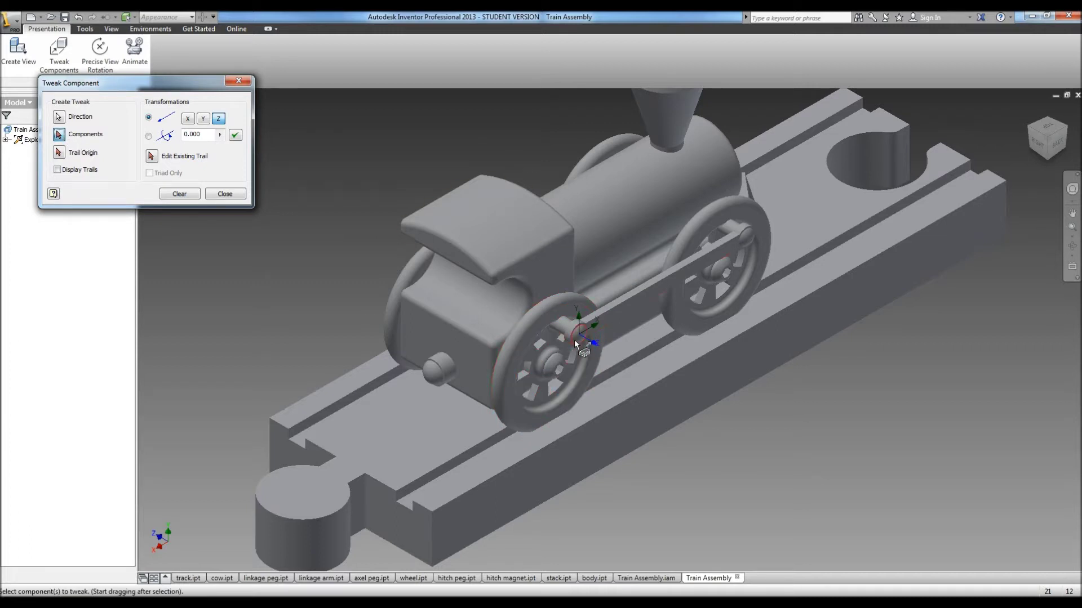
{"action": "left_click", "coordinate": [575, 339]}
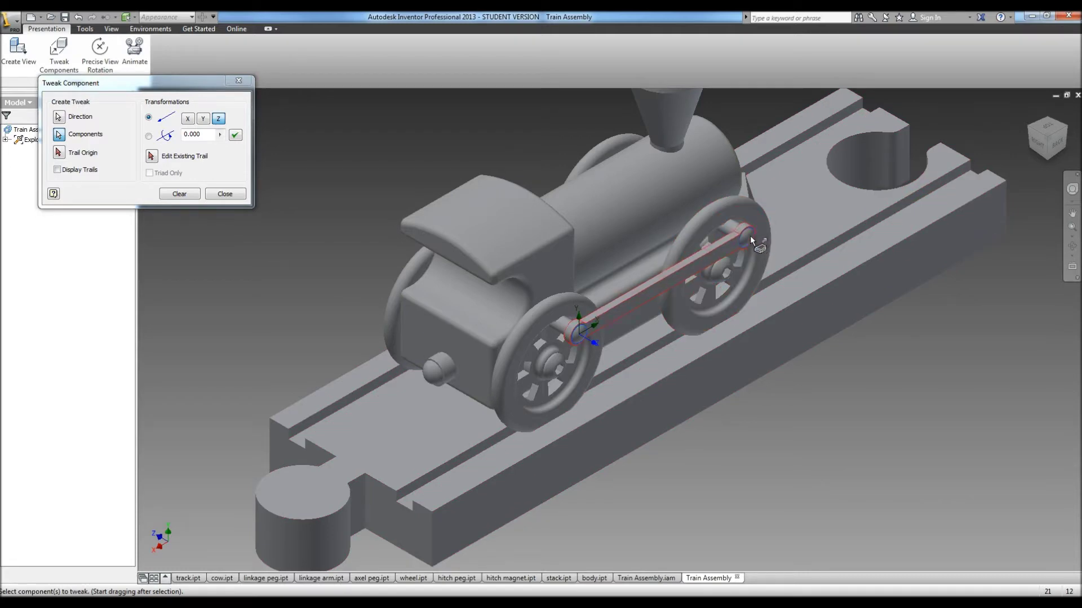
Step: With trails off, pull the peg out along Z and apply a 3.5 in offset
{"action": "left_click", "coordinate": [57, 153]}
{"action": "left_click", "coordinate": [59, 169]}
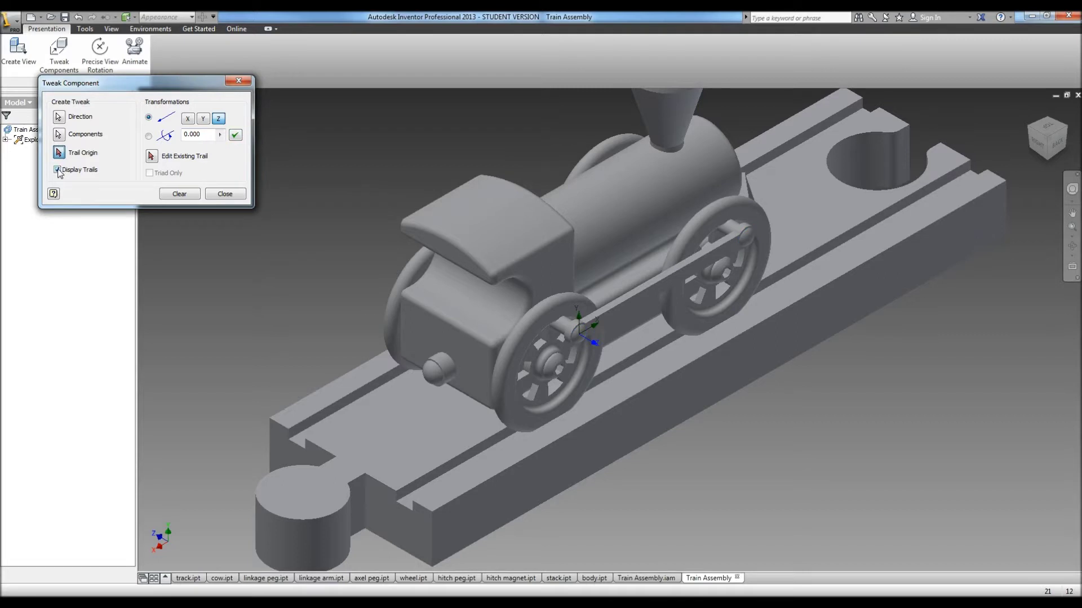
{"action": "left_click", "coordinate": [57, 170]}
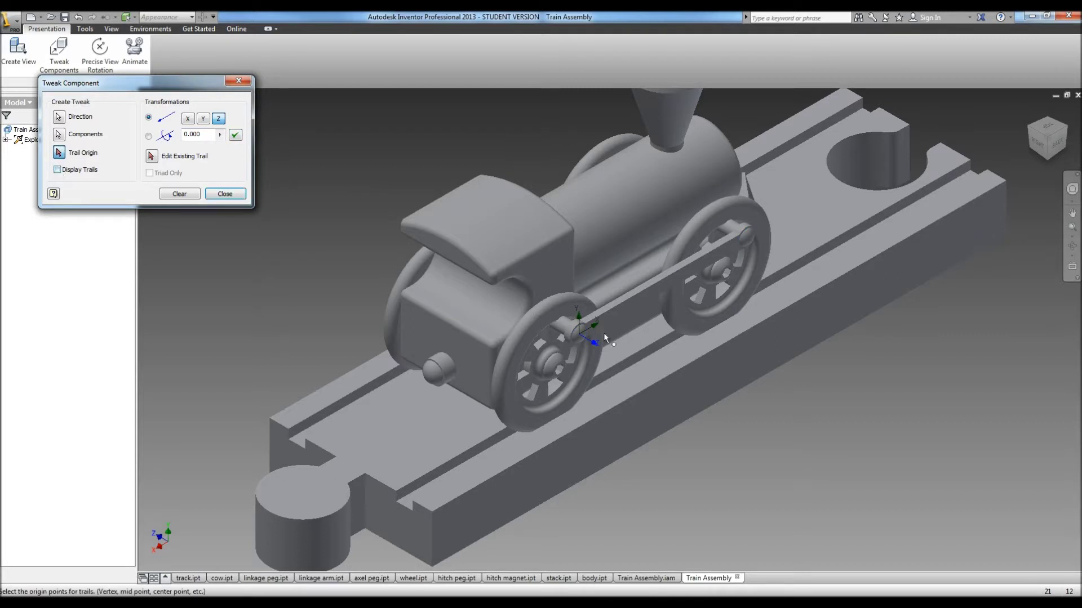
{"action": "left_click_drag", "start_coordinate": [580, 333], "coordinate": [705, 406]}
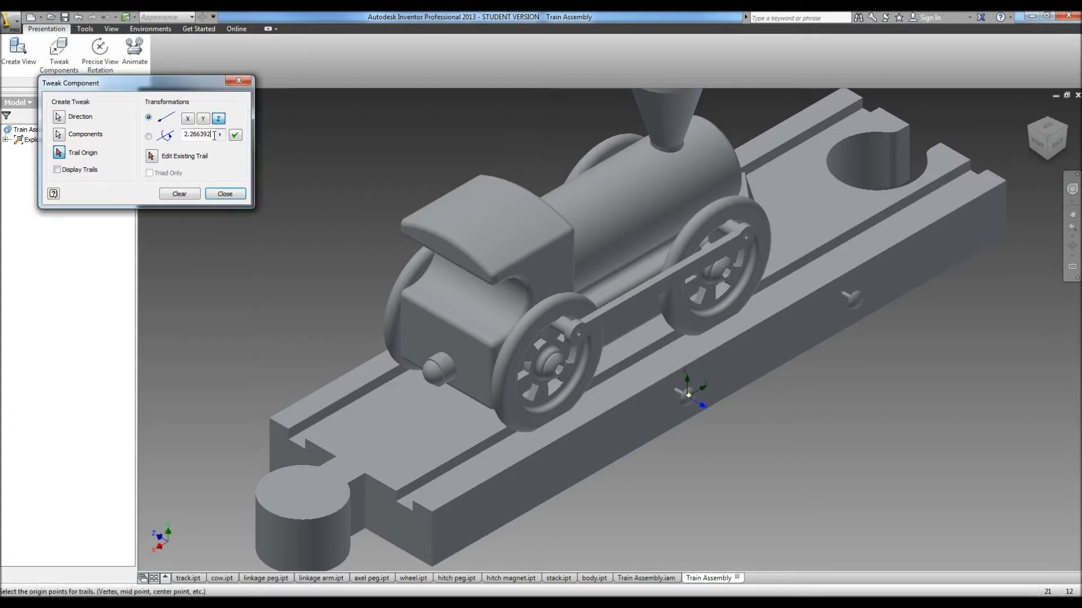
{"action": "double_click", "coordinate": [197, 134]}
{"action": "type", "text": "3.5"}
{"action": "left_click", "coordinate": [235, 135]}
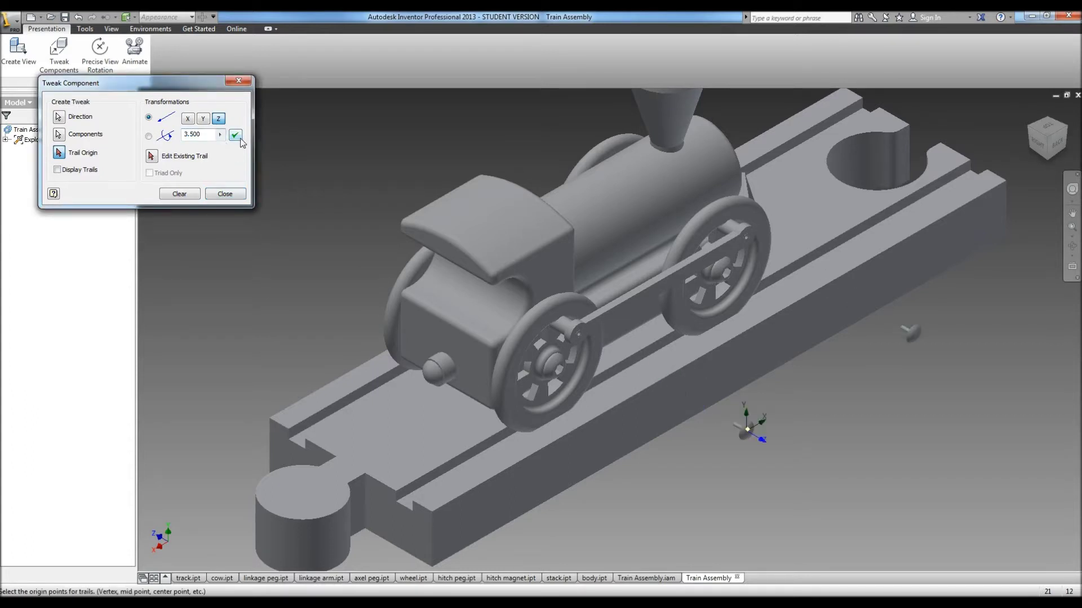
{"action": "left_click", "coordinate": [179, 194]}
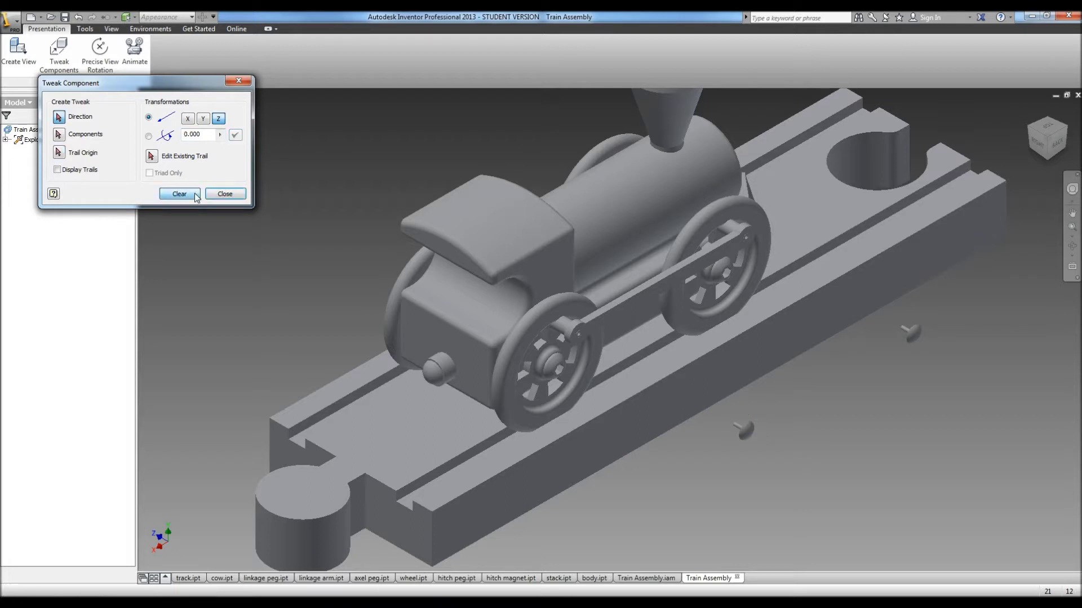
{"action": "left_click", "coordinate": [58, 118]}
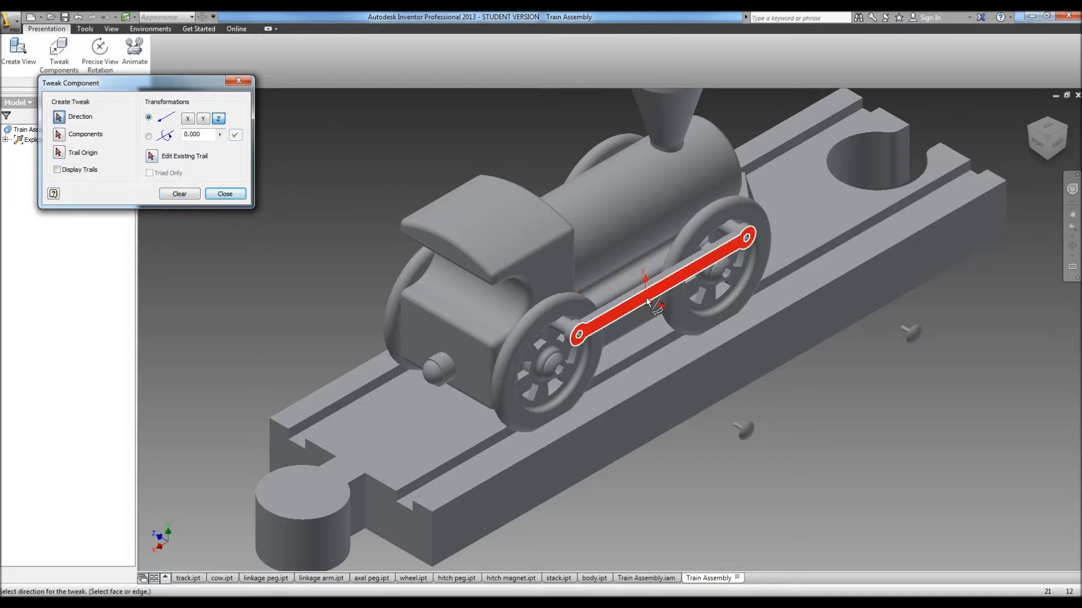
Step: Slide the linkage arm 2.5 in along Z down onto the track
{"action": "left_click", "coordinate": [647, 300]}
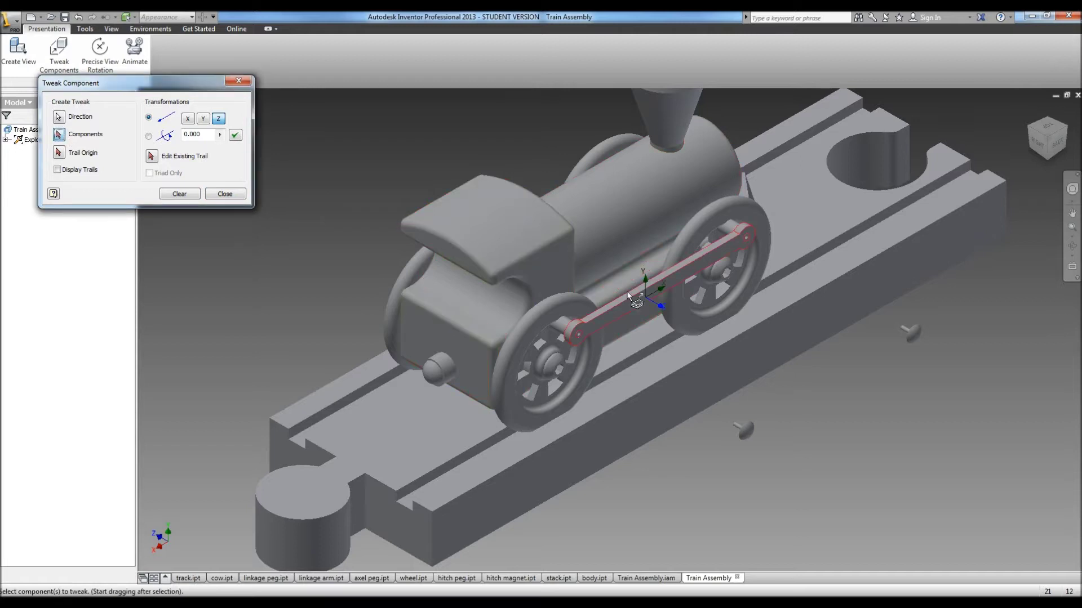
{"action": "left_click_drag", "start_coordinate": [628, 294], "coordinate": [742, 394]}
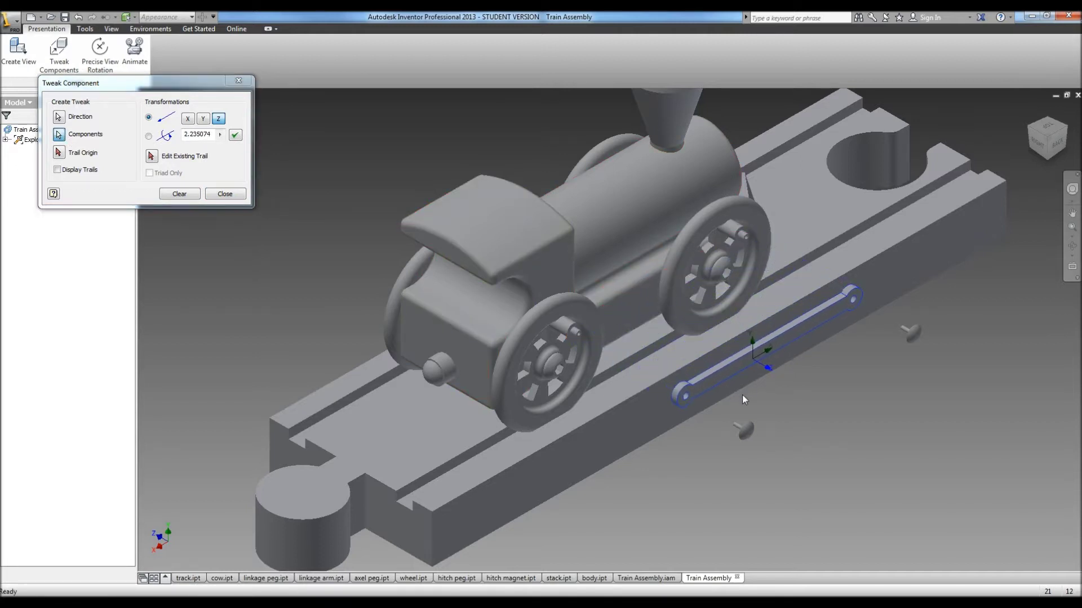
{"action": "left_click", "coordinate": [214, 136]}
{"action": "type", "text": "2.5"}
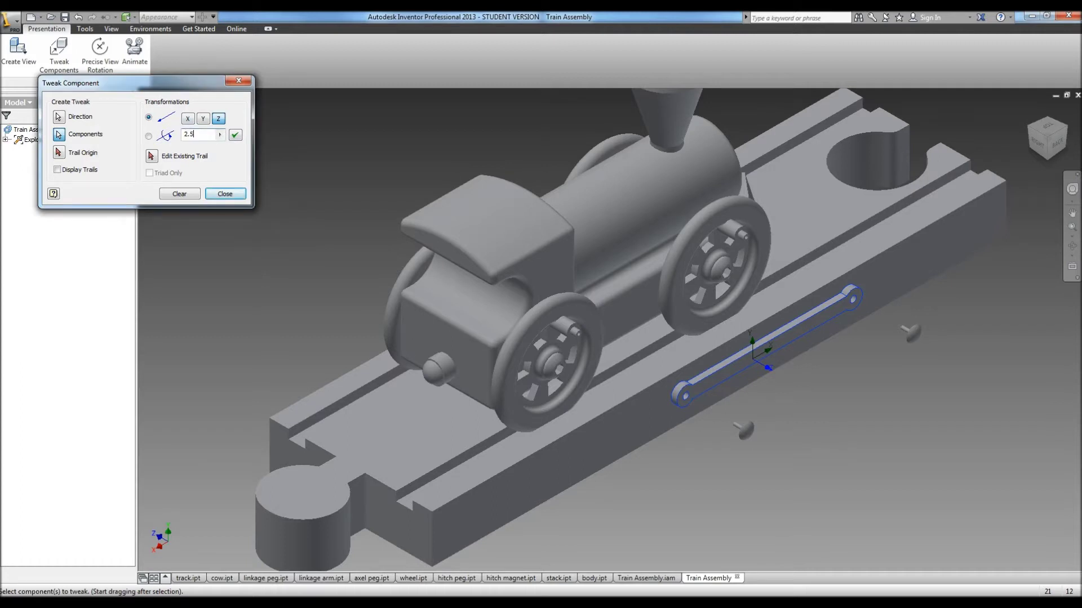
{"action": "left_click", "coordinate": [235, 135]}
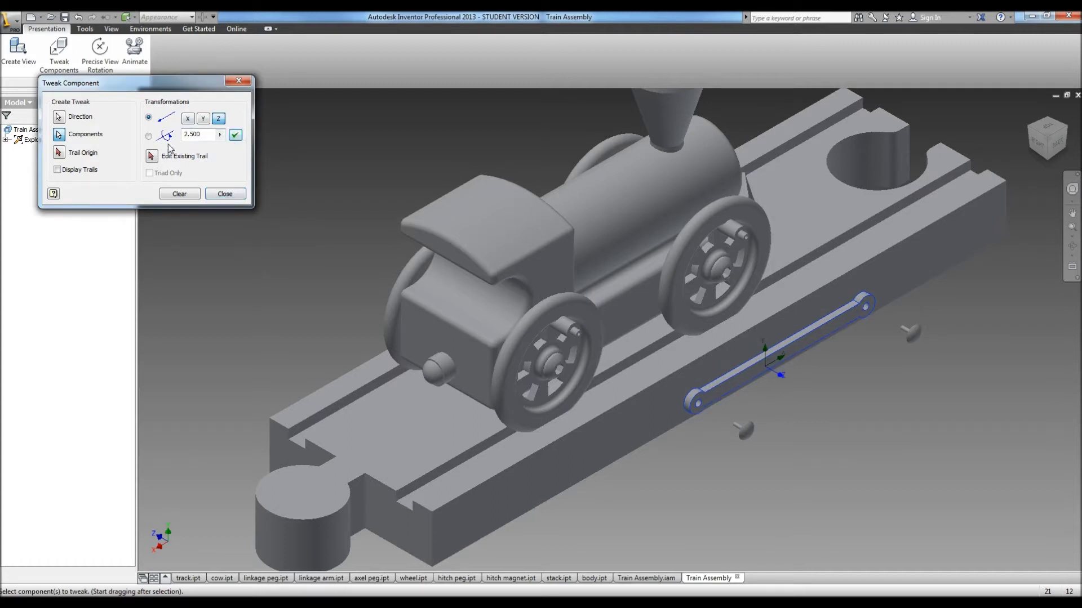
{"action": "left_click", "coordinate": [179, 194]}
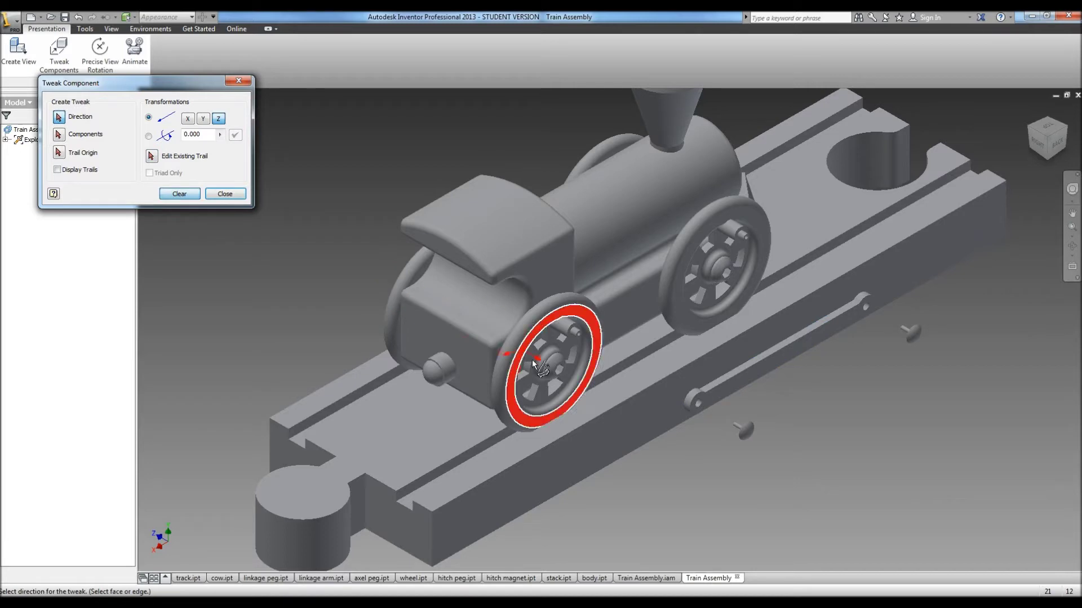
Step: Move both axle pegs 2 in along X, with trails originating at the wheel hub
{"action": "left_click", "coordinate": [562, 373]}
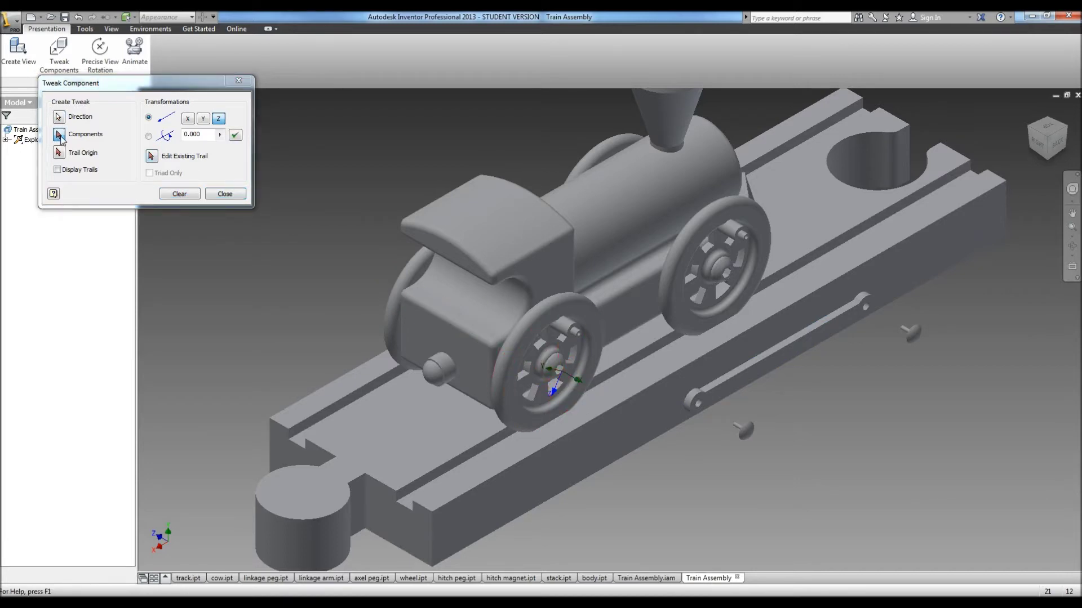
{"action": "left_click", "coordinate": [60, 135]}
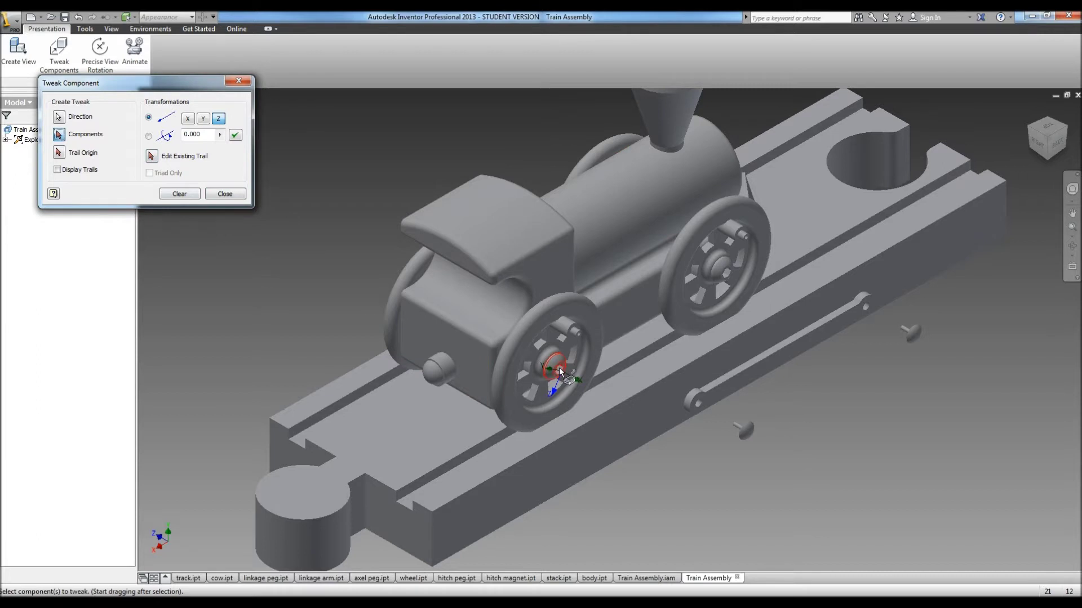
{"action": "mouse_move", "coordinate": [558, 367]}
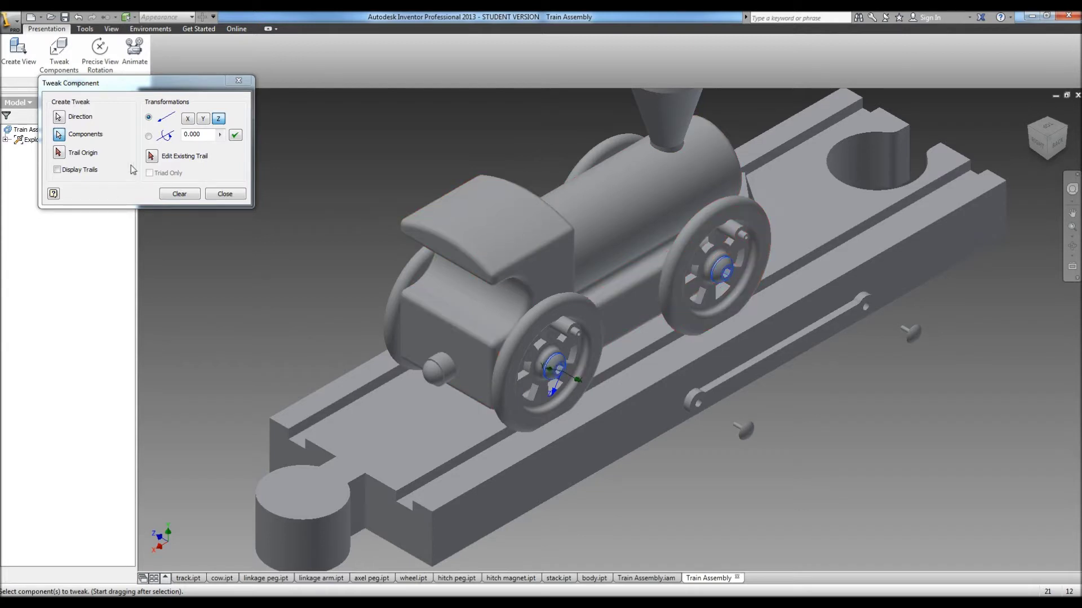
{"action": "left_click", "coordinate": [59, 152]}
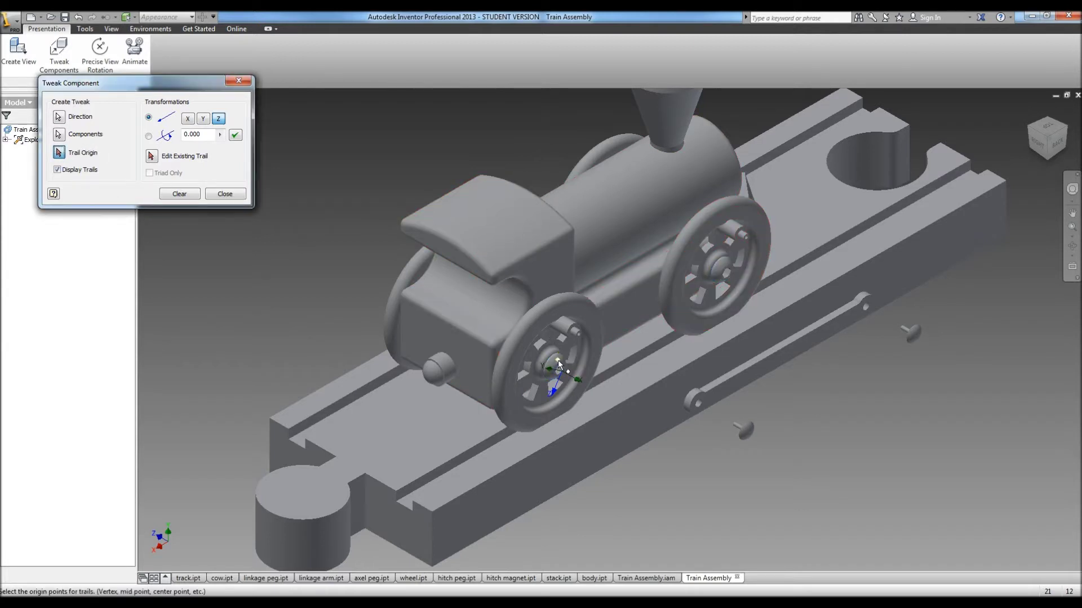
{"action": "left_click", "coordinate": [558, 365]}
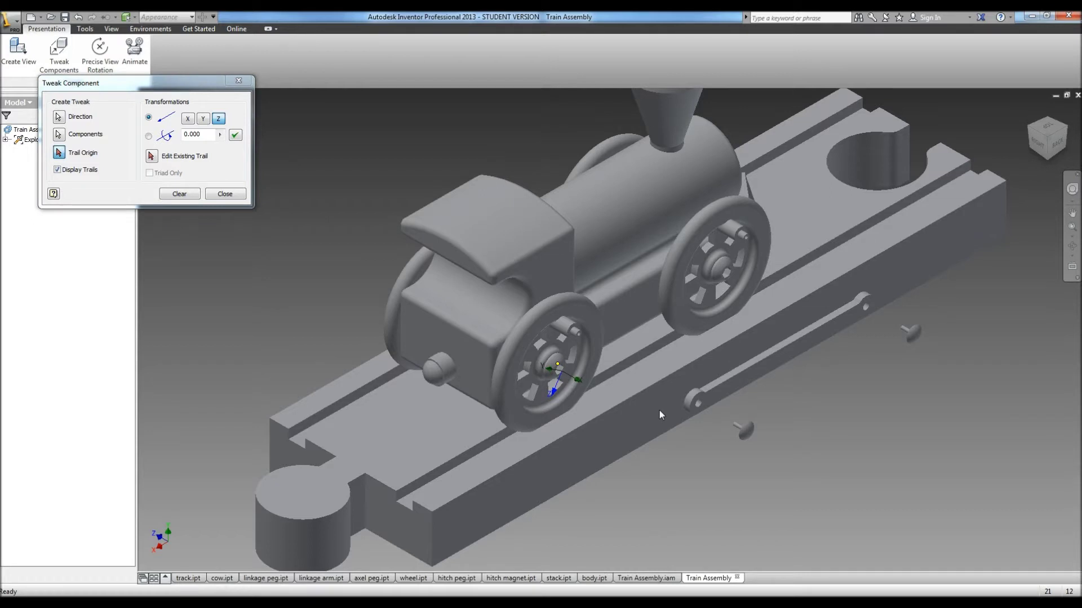
{"action": "left_click", "coordinate": [194, 121]}
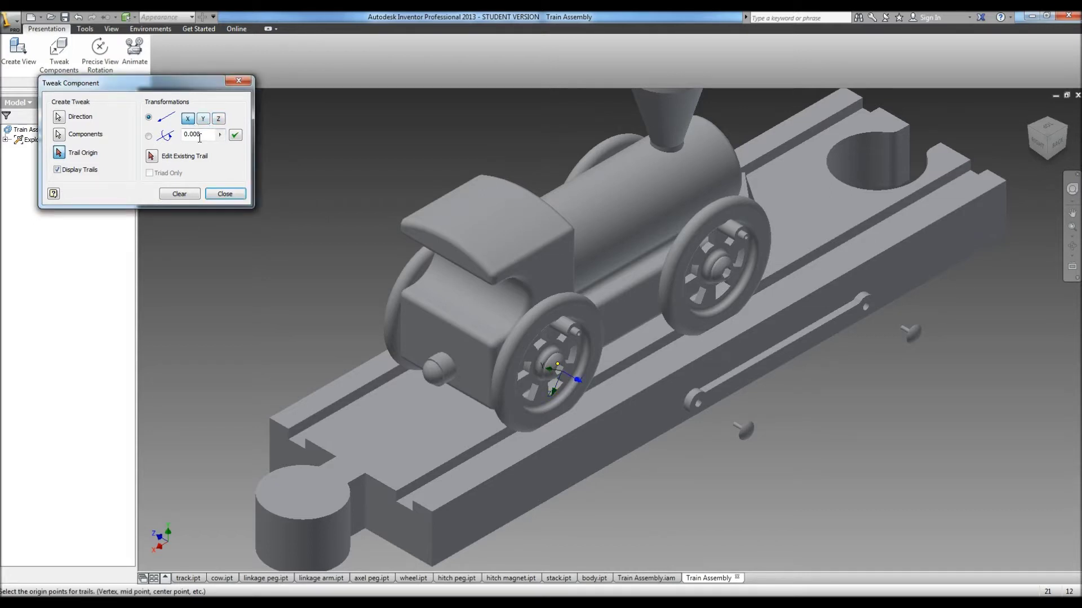
{"action": "type", "text": "2"}
{"action": "left_click", "coordinate": [235, 136]}
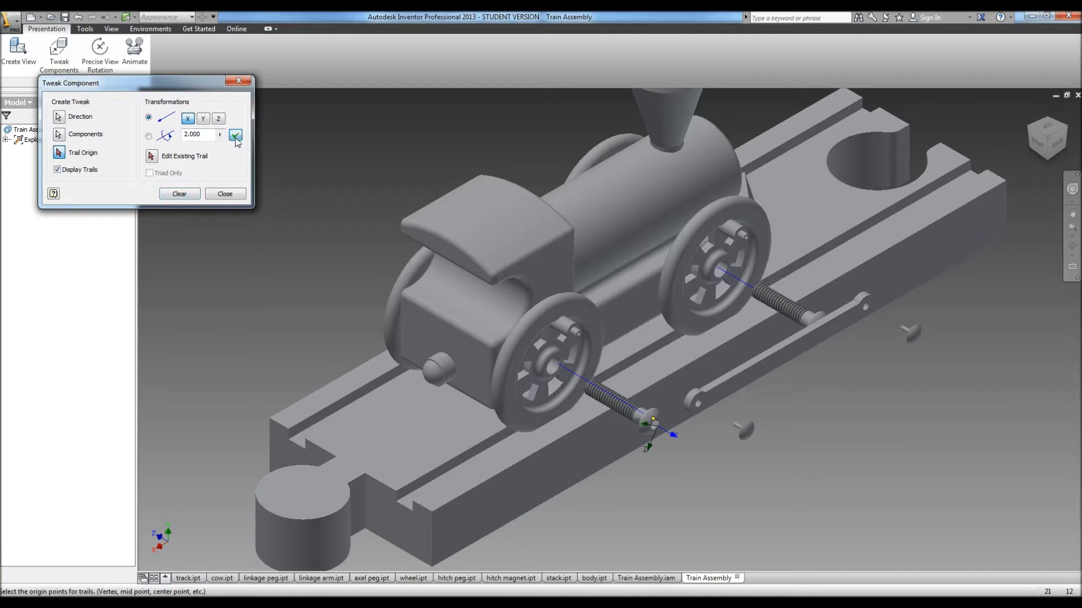
{"action": "left_click", "coordinate": [179, 194]}
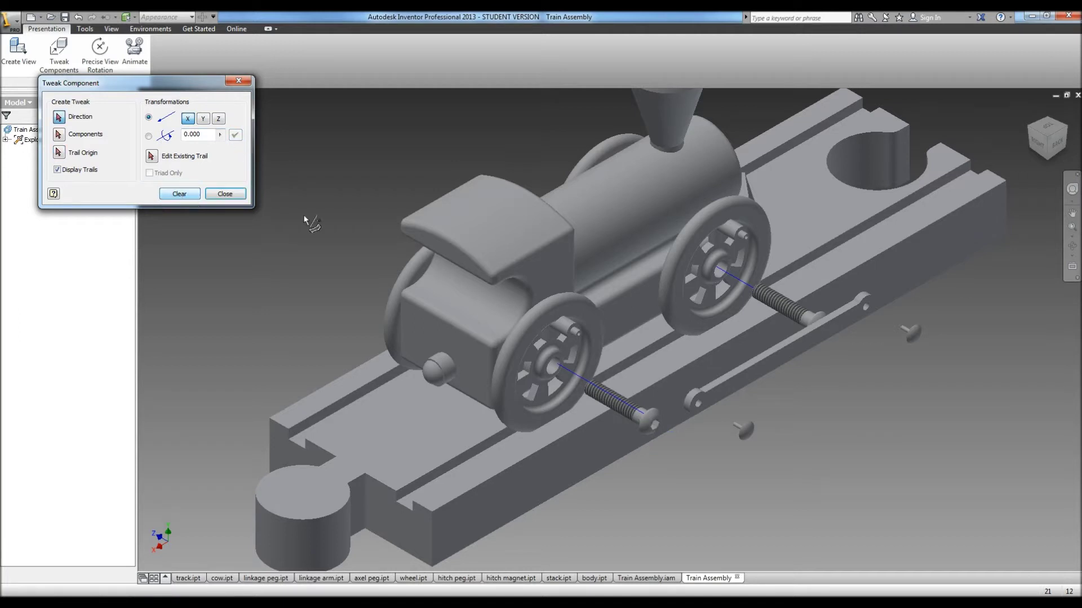
{"action": "left_click", "coordinate": [1030, 133]}
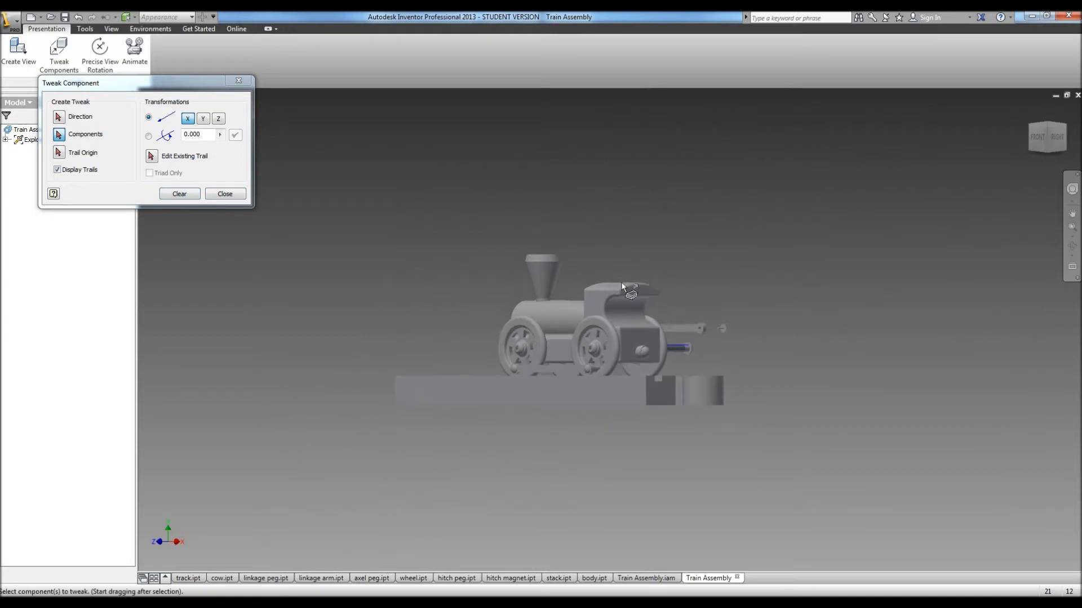
Step: Set the tweak direction along the linkage arm and select both linkage pegs
{"action": "left_click", "coordinate": [58, 117]}
{"action": "scroll", "coordinate": [398, 277], "scroll_direction": "up", "scroll_amount": 3}
{"action": "scroll", "coordinate": [687, 518], "scroll_direction": "down", "scroll_amount": 5}
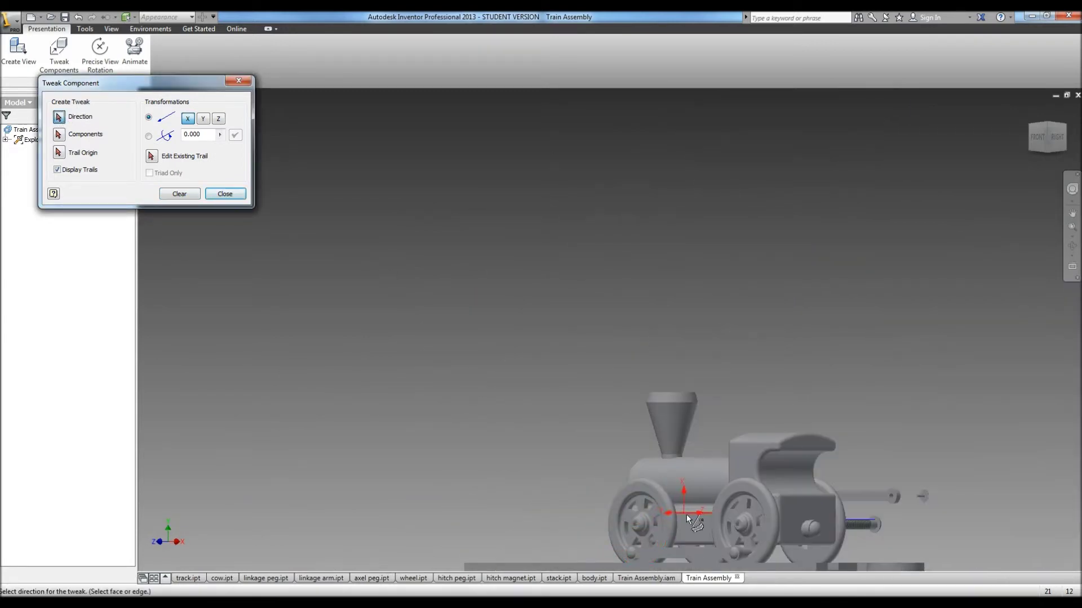
{"action": "scroll", "coordinate": [687, 519], "scroll_direction": "down", "scroll_amount": 2}
{"action": "scroll", "coordinate": [692, 558], "scroll_direction": "up", "scroll_amount": 6}
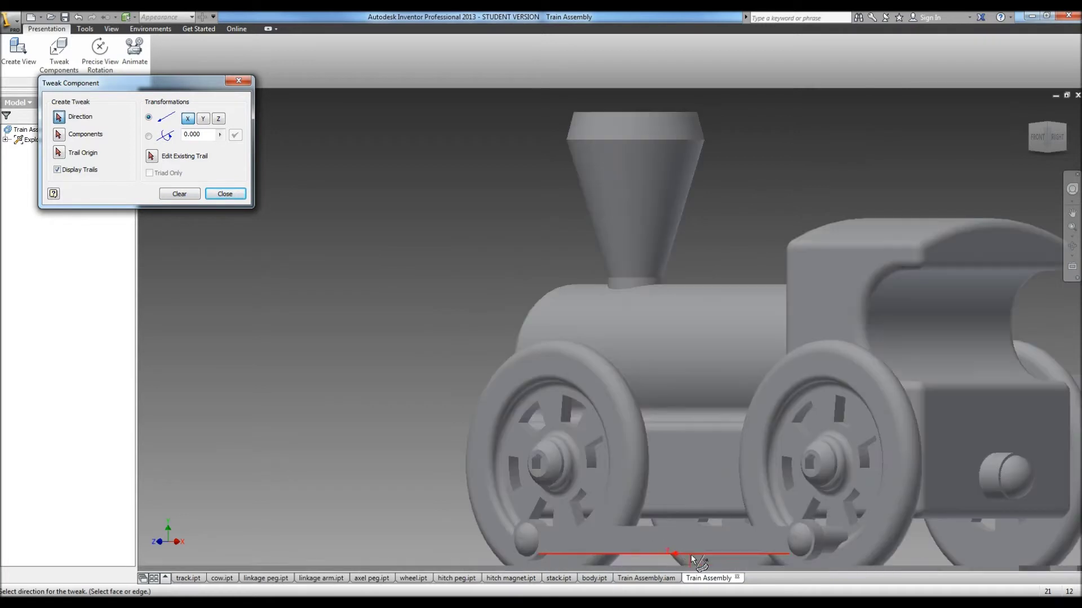
{"action": "left_click", "coordinate": [693, 557]}
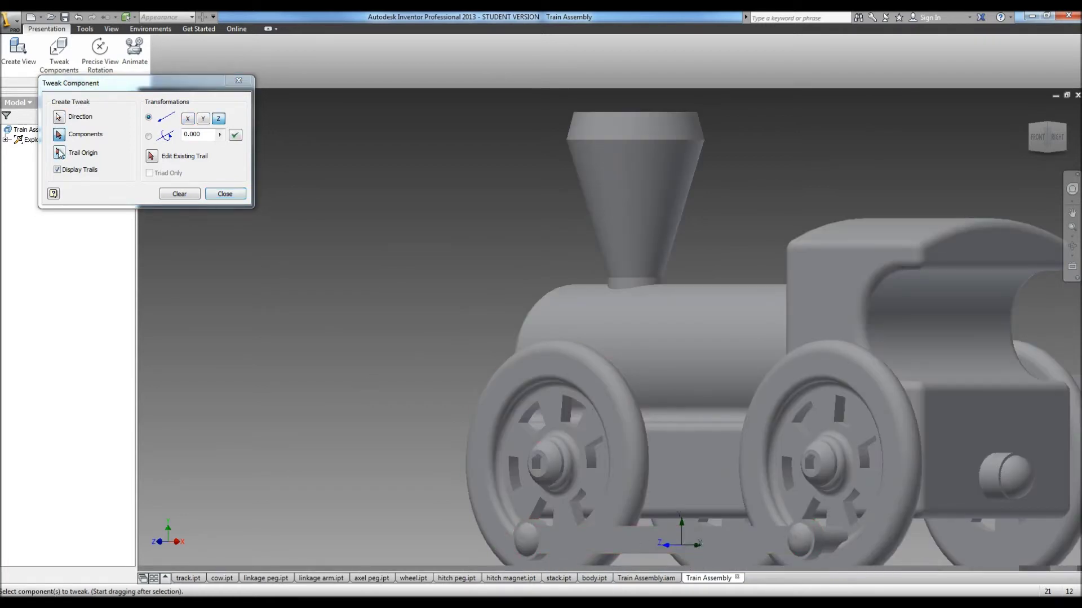
{"action": "left_click", "coordinate": [527, 538]}
{"action": "left_click", "coordinate": [798, 540]}
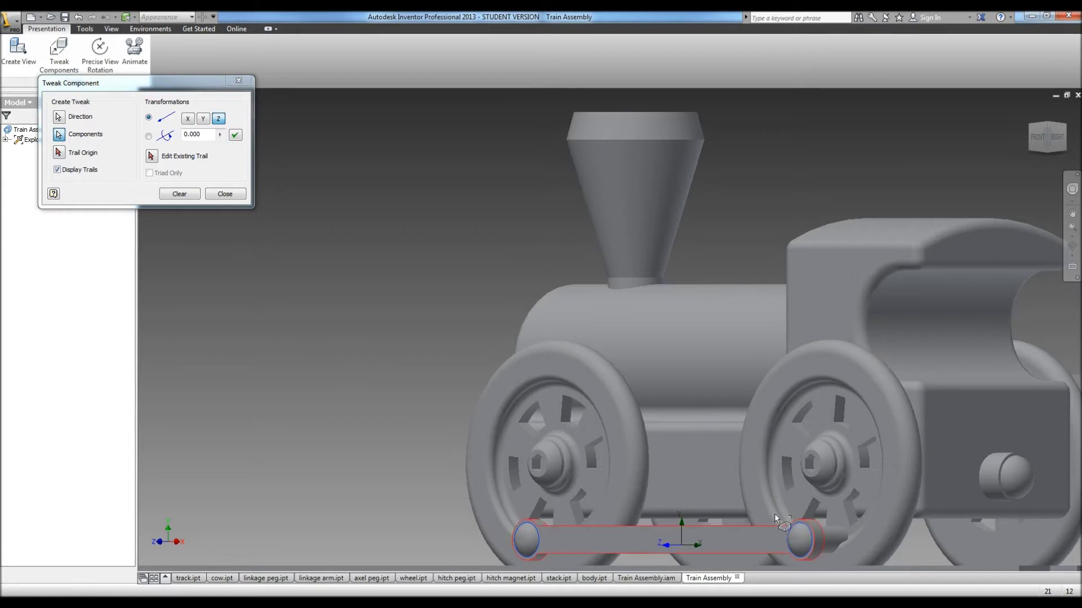
Step: Slide the two linkage pegs 3.5 out along Z, left of the locomotive
{"action": "left_click", "coordinate": [59, 153]}
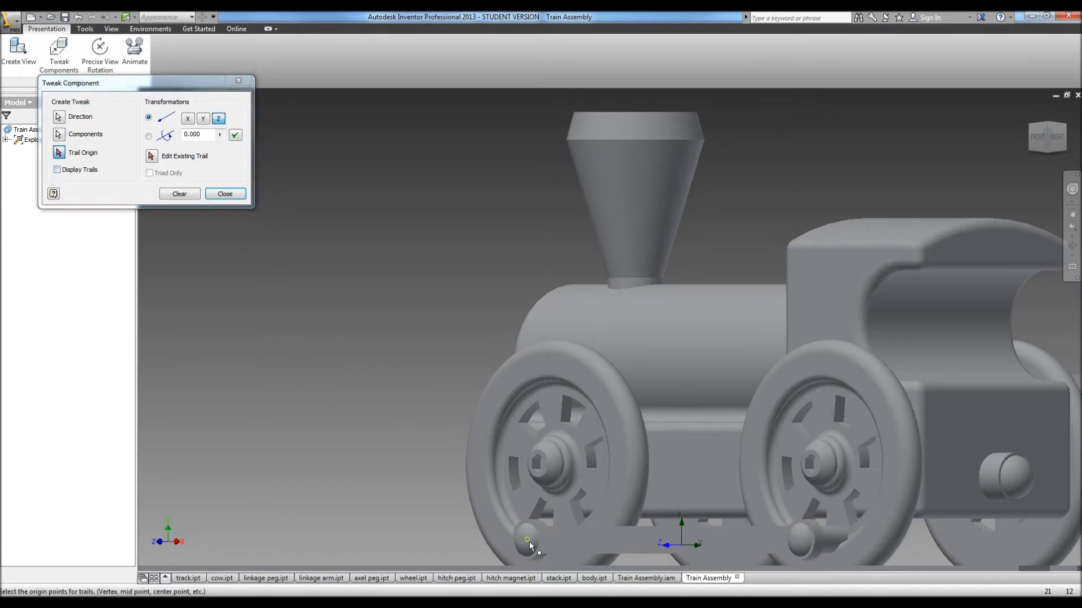
{"action": "left_click_drag", "start_coordinate": [529, 542], "coordinate": [384, 545]}
{"action": "scroll", "coordinate": [376, 386], "scroll_direction": "down", "scroll_amount": 5}
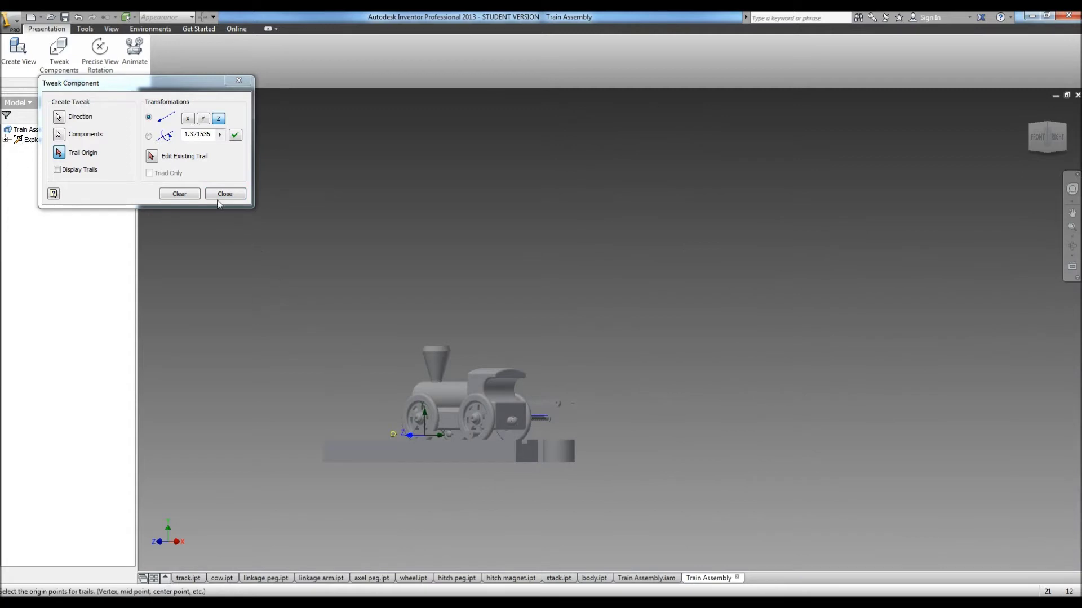
{"action": "double_click", "coordinate": [195, 135]}
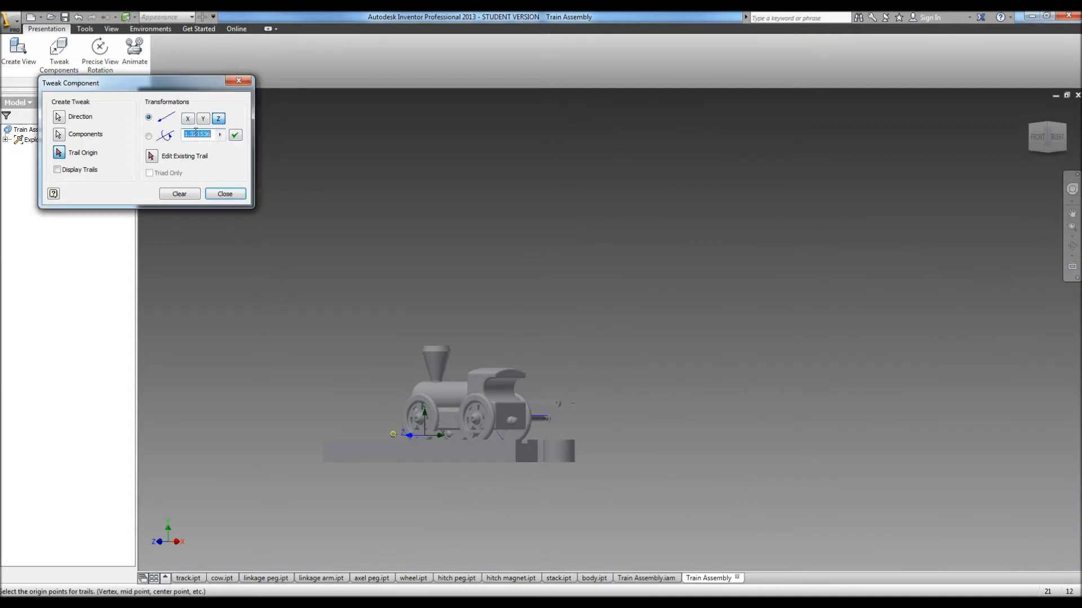
{"action": "type", "text": "3.5"}
{"action": "left_click", "coordinate": [241, 134]}
{"action": "scroll", "coordinate": [424, 303], "scroll_direction": "down", "scroll_amount": 2}
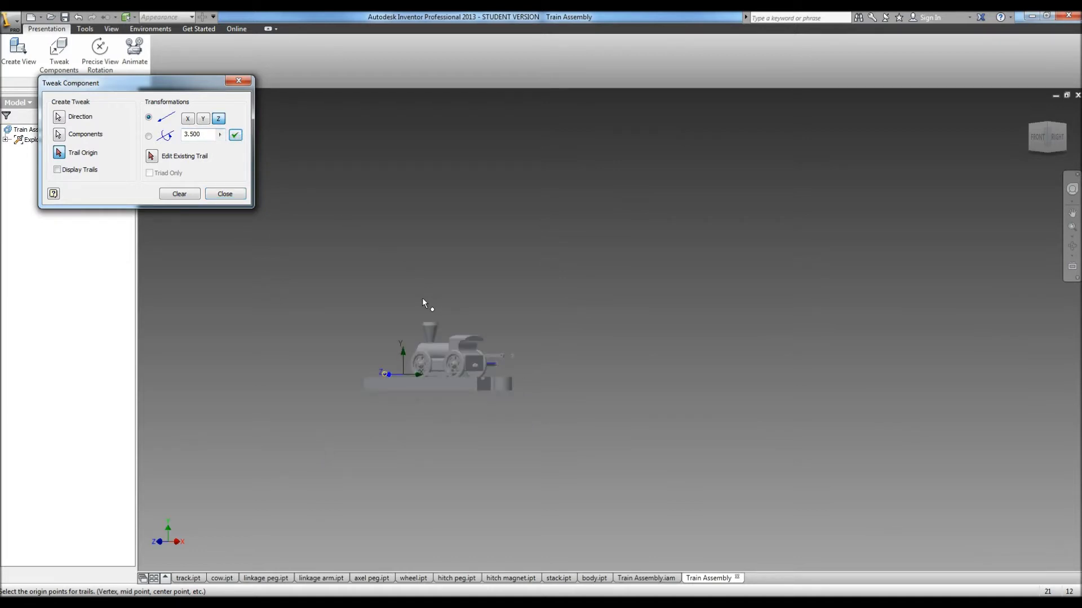
{"action": "scroll", "coordinate": [418, 351], "scroll_direction": "up", "scroll_amount": 3}
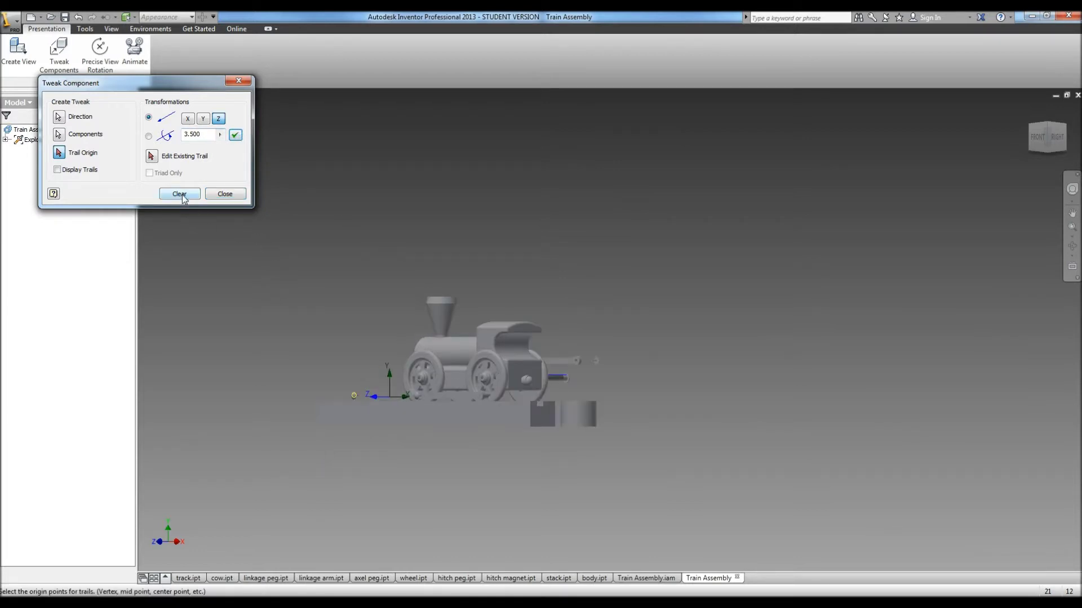
Step: Clear the previous tweak and set a new direction along the linkage arm
{"action": "scroll", "coordinate": [448, 367], "scroll_direction": "up", "scroll_amount": 3}
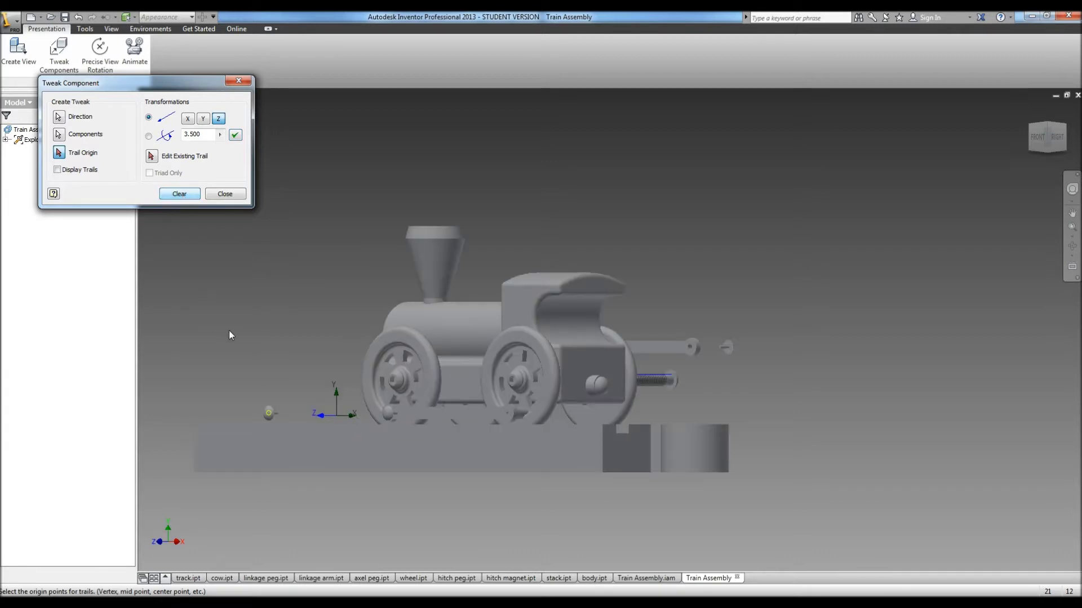
{"action": "scroll", "coordinate": [426, 352], "scroll_direction": "up", "scroll_amount": 3}
{"action": "scroll", "coordinate": [438, 353], "scroll_direction": "down", "scroll_amount": 2}
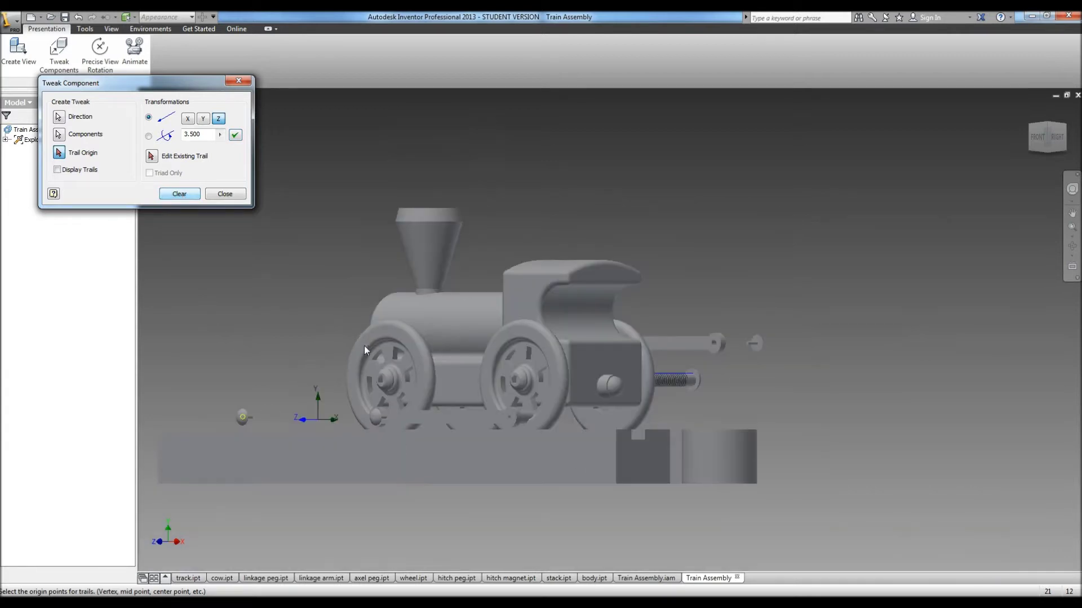
{"action": "left_click", "coordinate": [178, 195]}
{"action": "left_click", "coordinate": [81, 133]}
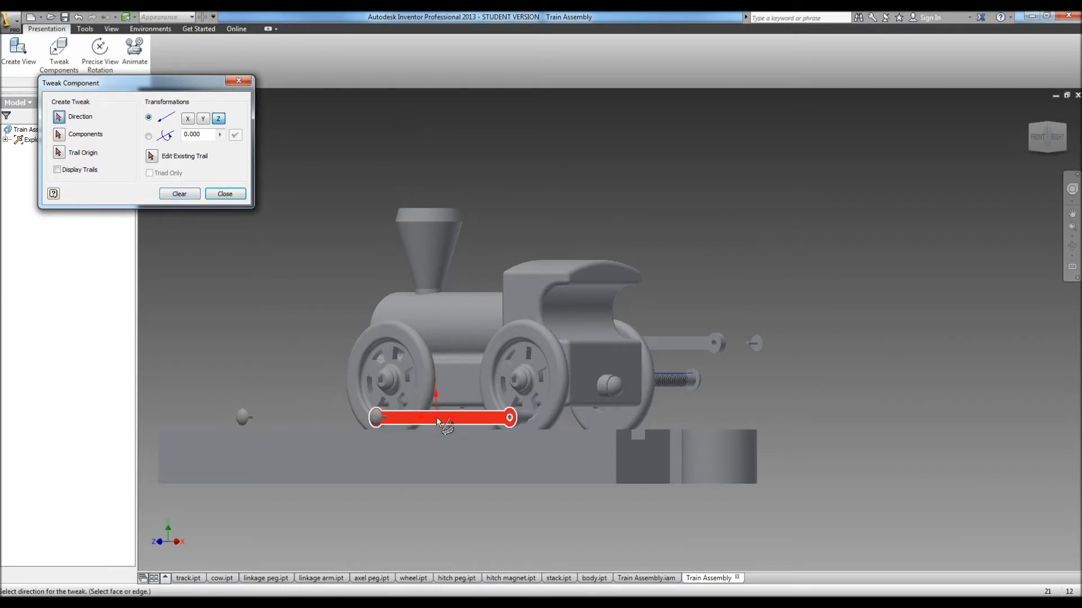
{"action": "left_click", "coordinate": [438, 420]}
{"action": "left_click", "coordinate": [59, 134]}
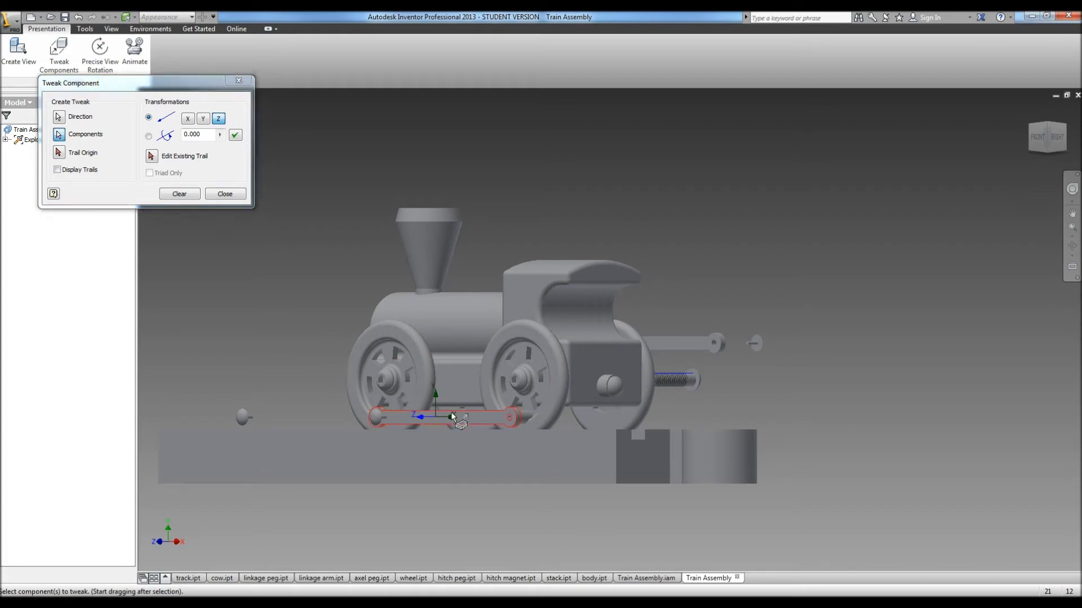
Step: Drag the linkage arm left along Z and enter a 2.5 offset
{"action": "left_click_drag", "start_coordinate": [451, 417], "coordinate": [396, 421]}
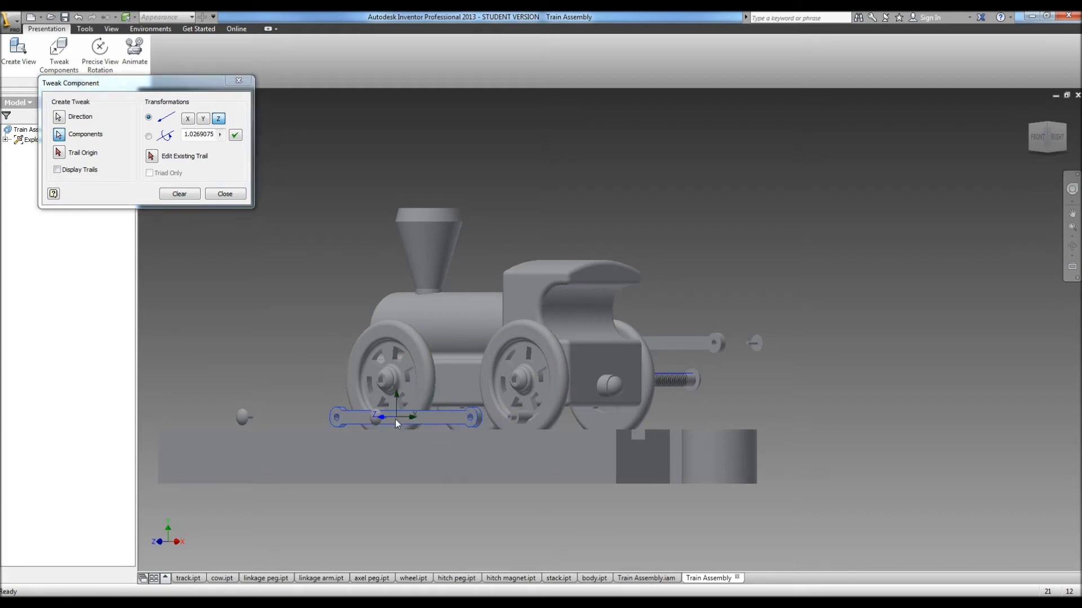
{"action": "double_click", "coordinate": [195, 136]}
{"action": "left_click", "coordinate": [194, 137]}
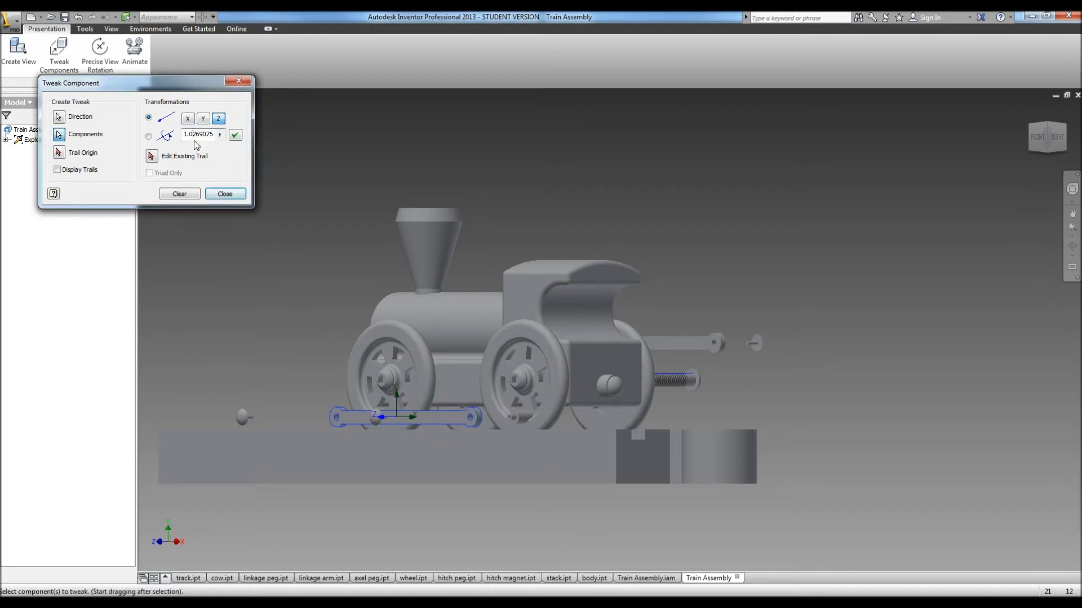
{"action": "double_click", "coordinate": [196, 137]}
{"action": "type", "text": "2.5"}
Step: Apply the 2.5 Z offset to the linkage arm, then pick both wheels and close the tweak
{"action": "left_click", "coordinate": [235, 134]}
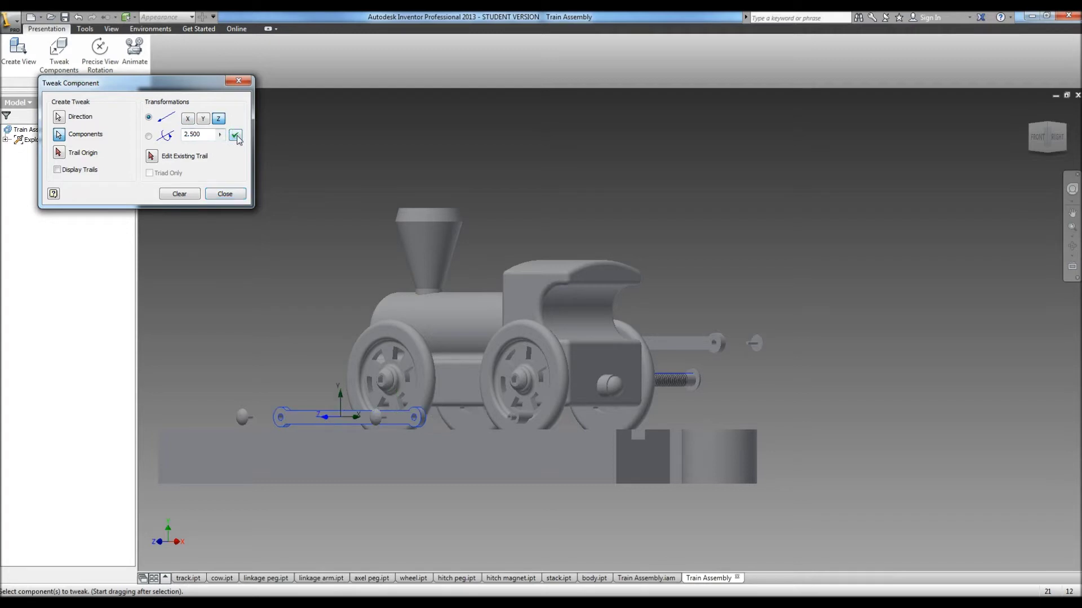
{"action": "left_click", "coordinate": [167, 196]}
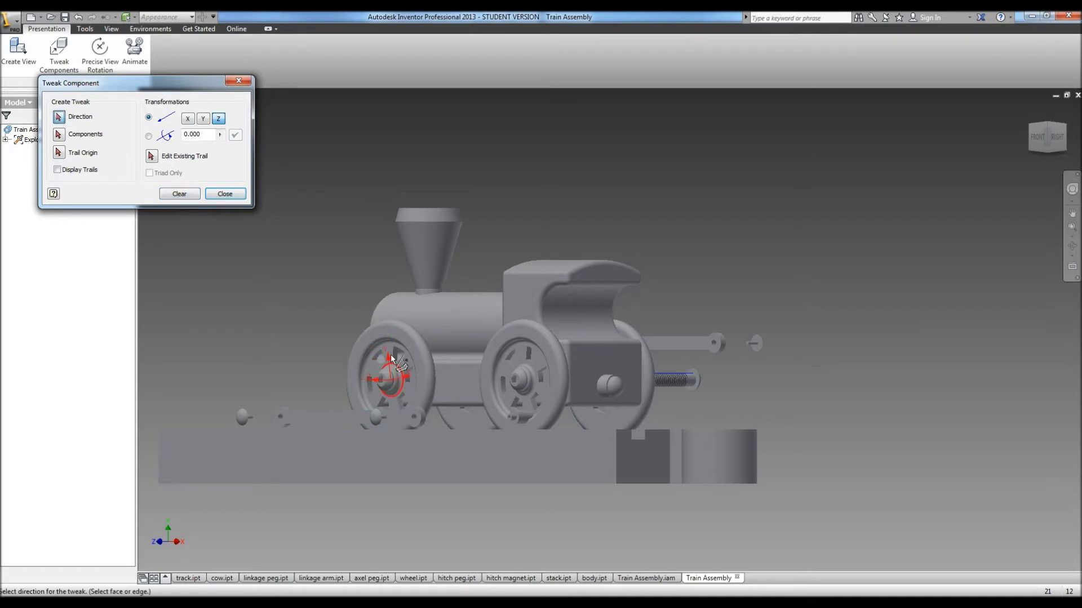
{"action": "left_click", "coordinate": [464, 377]}
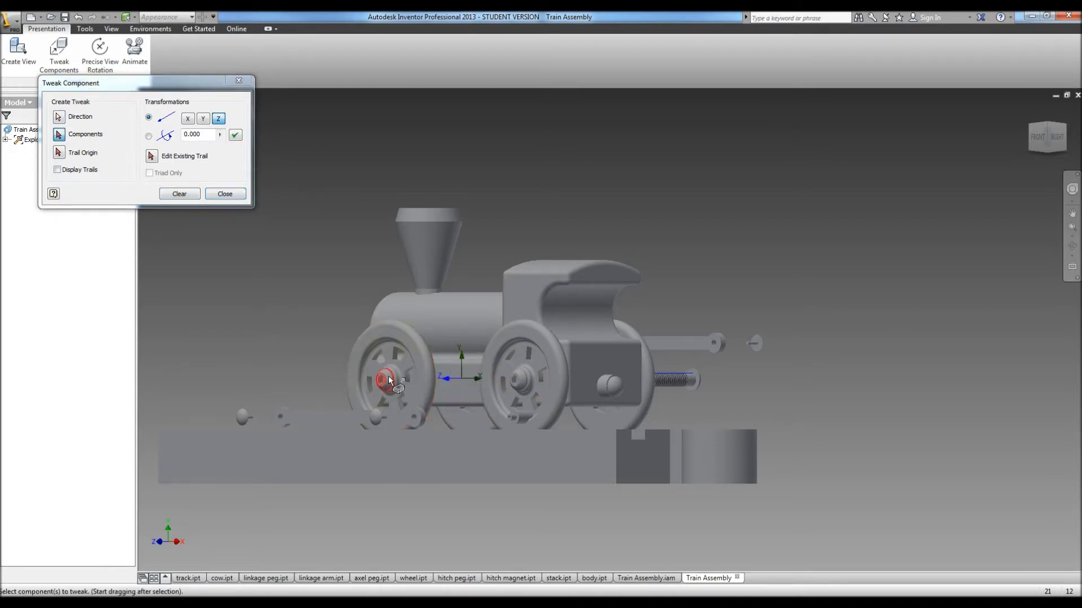
{"action": "left_click", "coordinate": [517, 383]}
{"action": "left_click", "coordinate": [387, 380]}
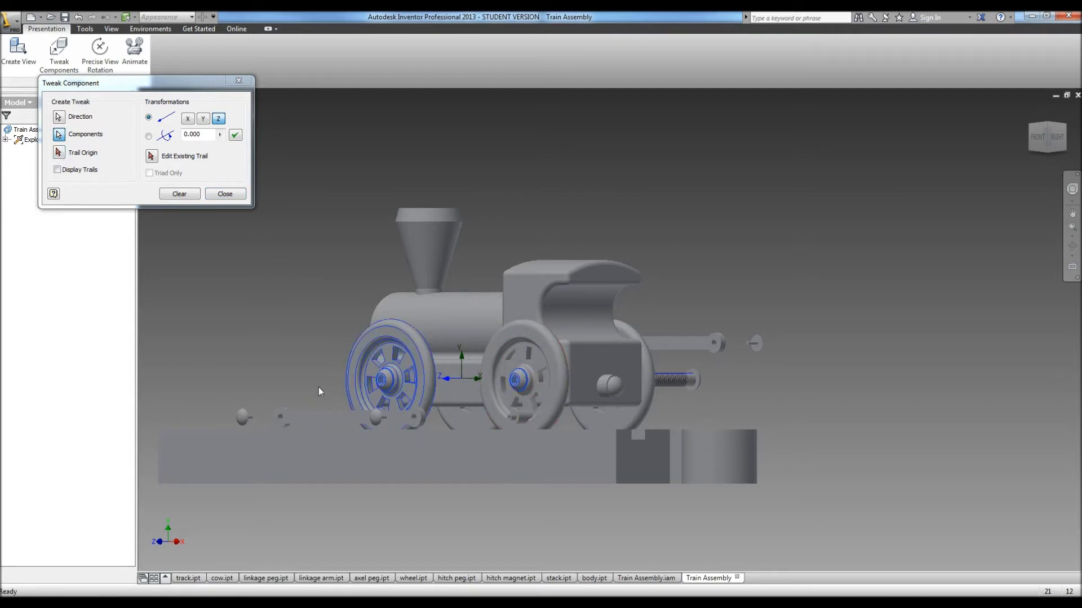
{"action": "left_click", "coordinate": [223, 195]}
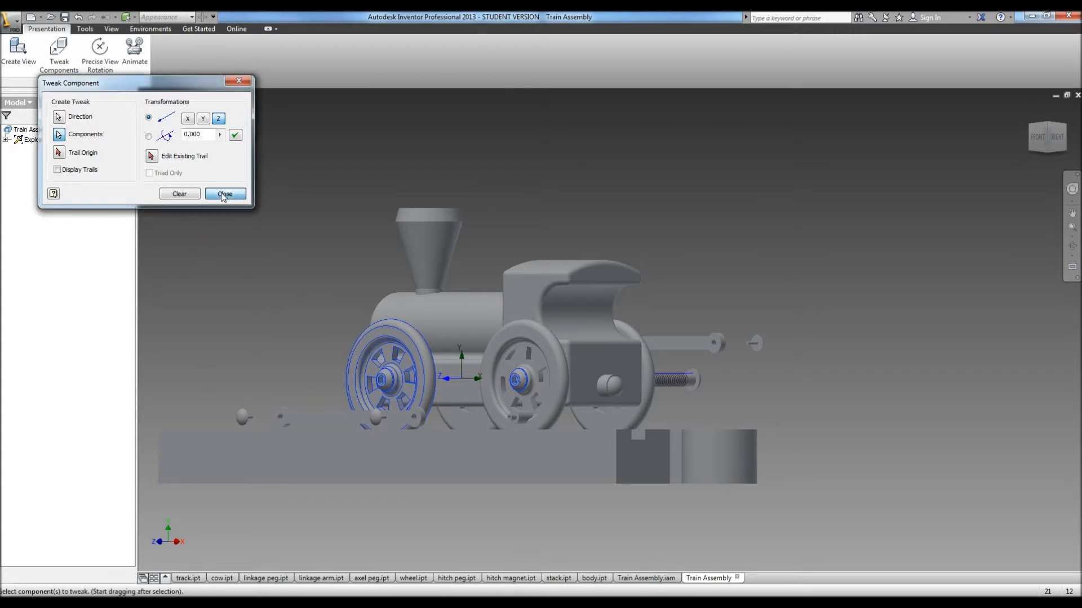
{"action": "left_click", "coordinate": [66, 54]}
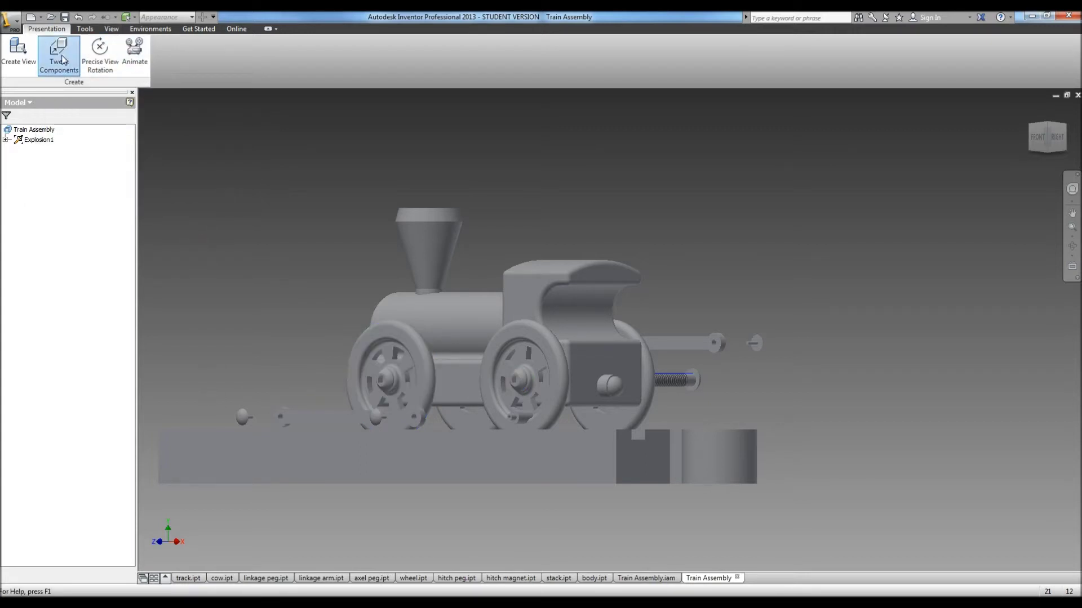
Step: Pull the front and rear axle pegs 2 units out along Z, with trails off
{"action": "left_click", "coordinate": [464, 389]}
{"action": "left_click", "coordinate": [385, 381]}
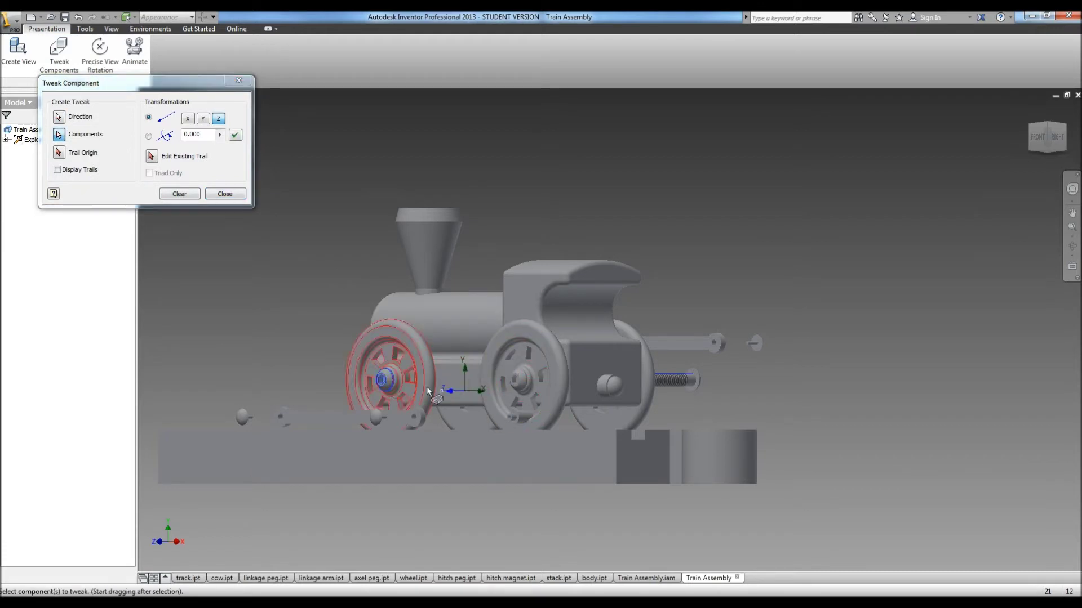
{"action": "left_click", "coordinate": [520, 384]}
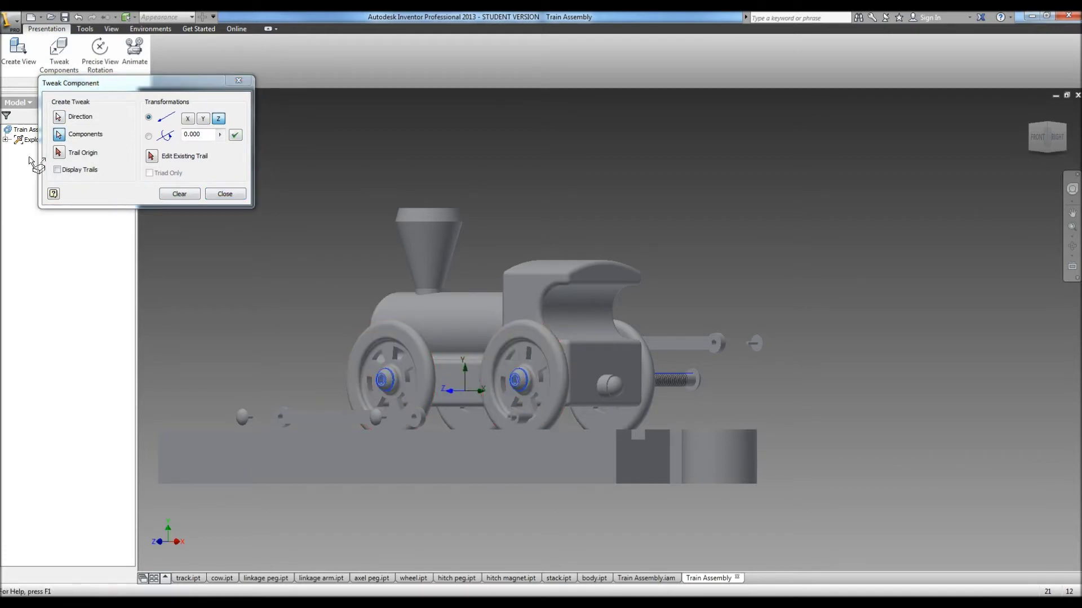
{"action": "left_click", "coordinate": [59, 153]}
{"action": "left_click", "coordinate": [58, 170]}
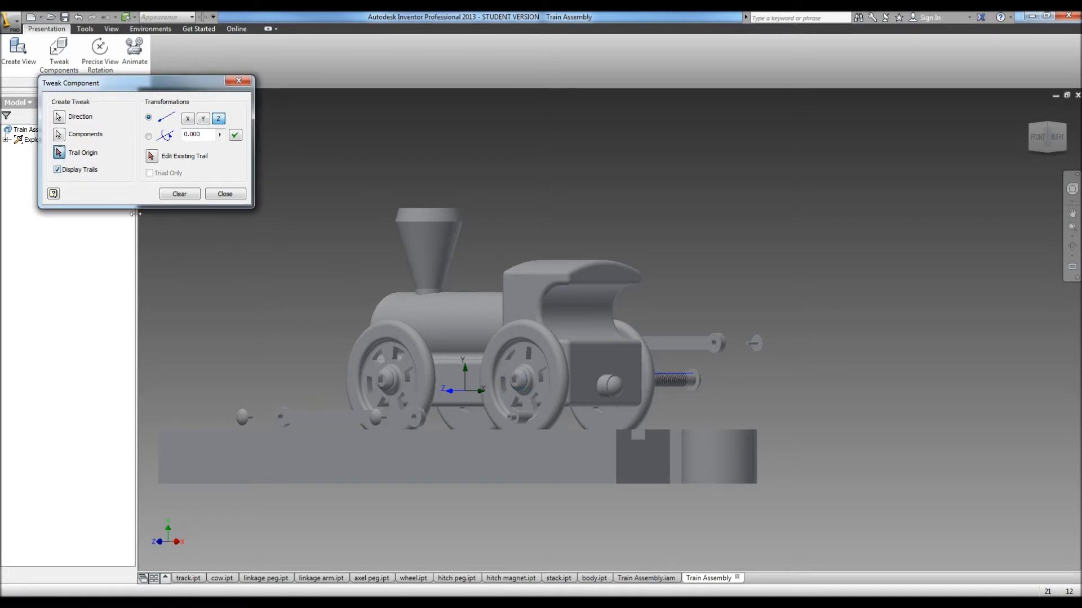
{"action": "left_click", "coordinate": [58, 170]}
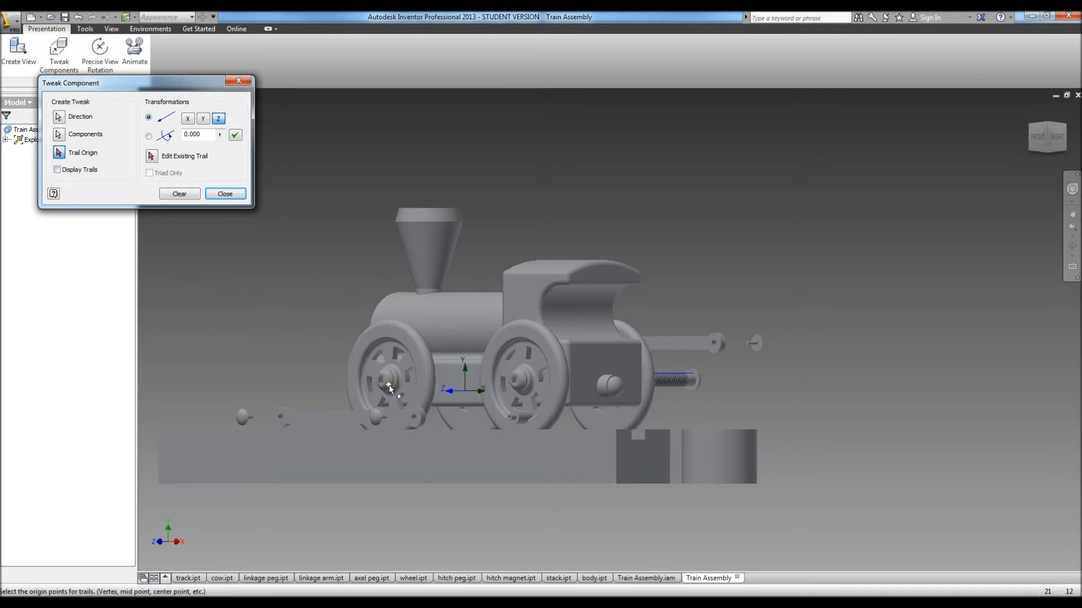
{"action": "left_click_drag", "start_coordinate": [387, 383], "coordinate": [295, 388]}
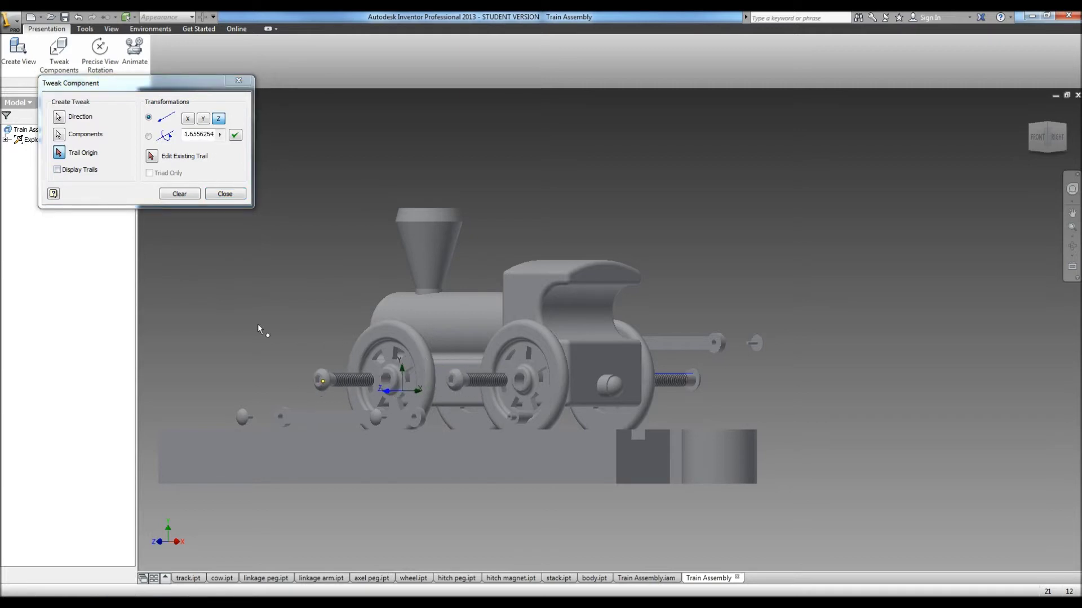
{"action": "left_click", "coordinate": [188, 138]}
{"action": "double_click", "coordinate": [189, 138]}
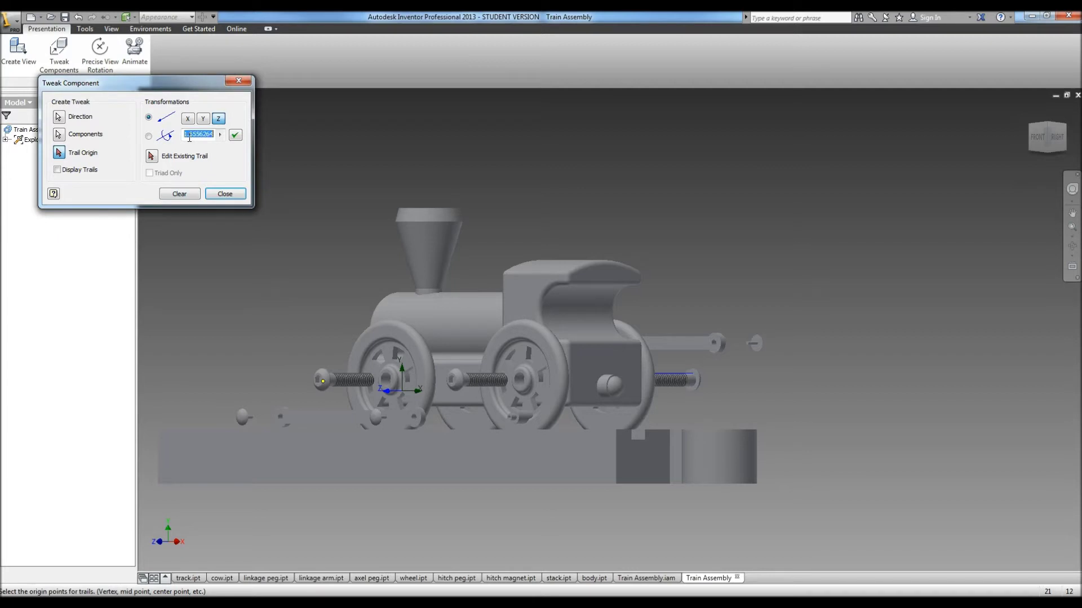
{"action": "type", "text": "2"}
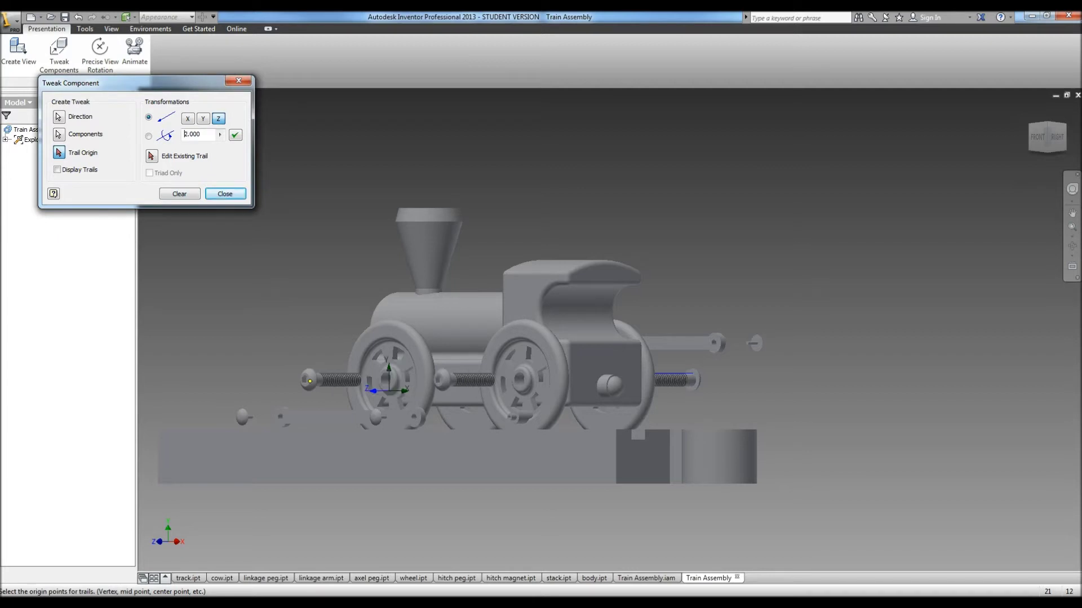
{"action": "left_click", "coordinate": [234, 137]}
{"action": "left_click", "coordinate": [182, 195]}
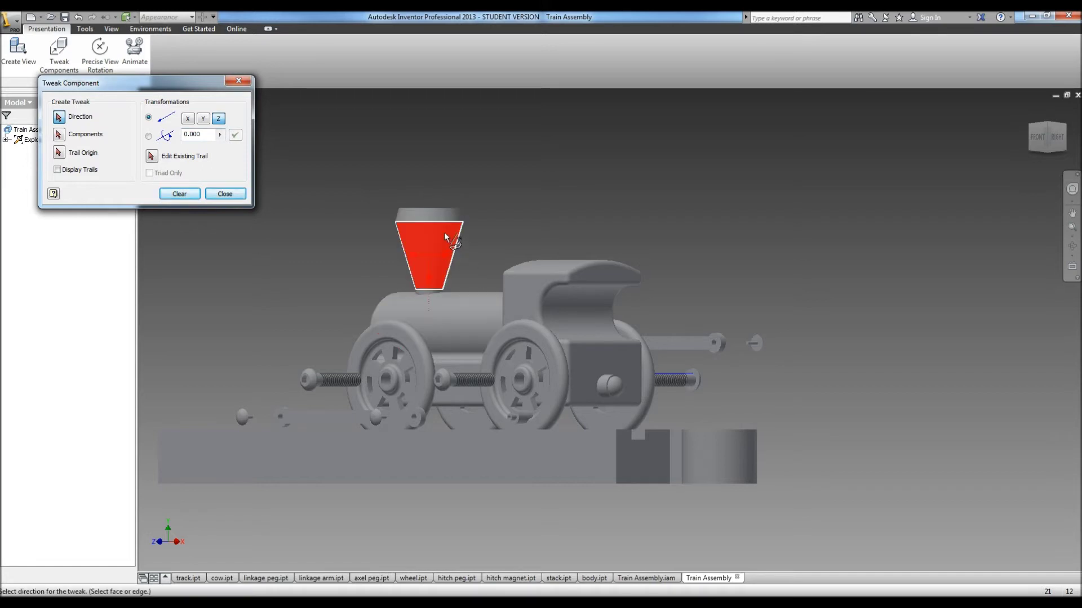
Step: Select the smokestack with a vertical tweak direction and turn on trail display
{"action": "left_click", "coordinate": [440, 218]}
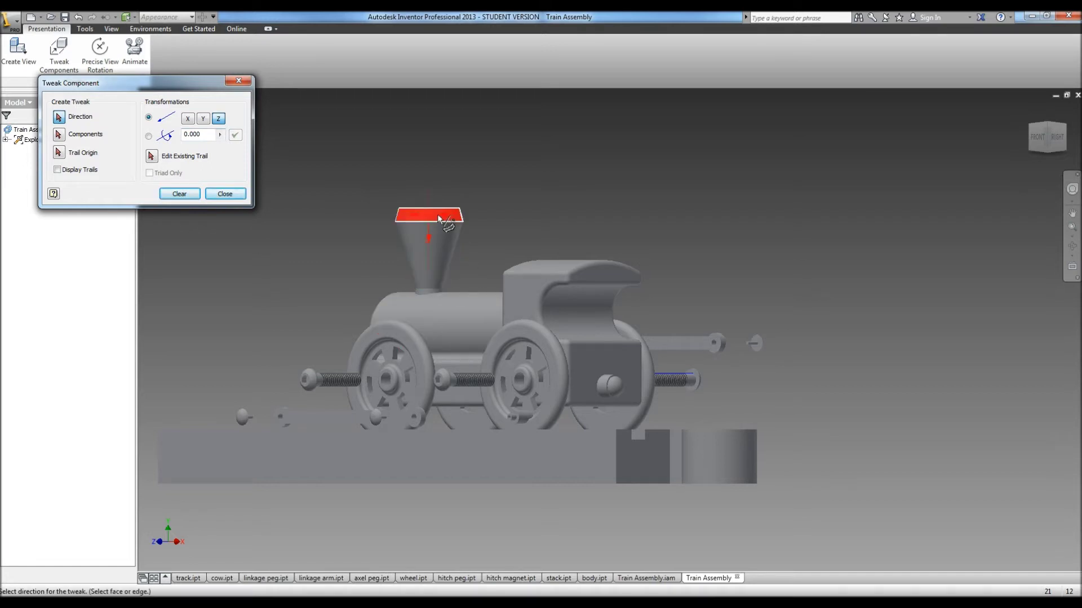
{"action": "left_click", "coordinate": [58, 134]}
{"action": "left_click", "coordinate": [422, 246]}
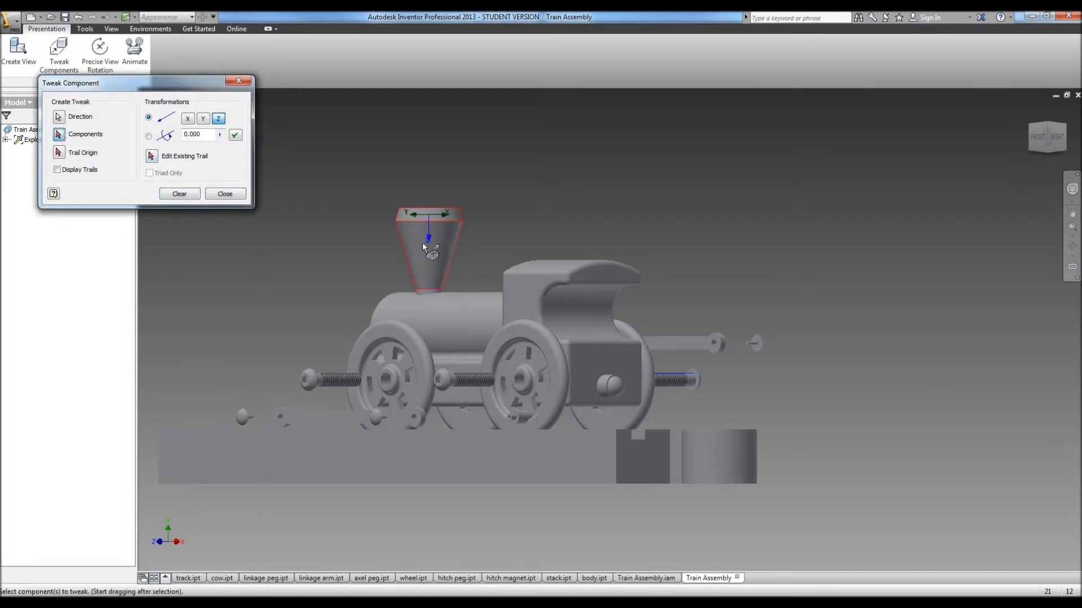
{"action": "left_click", "coordinate": [58, 169]}
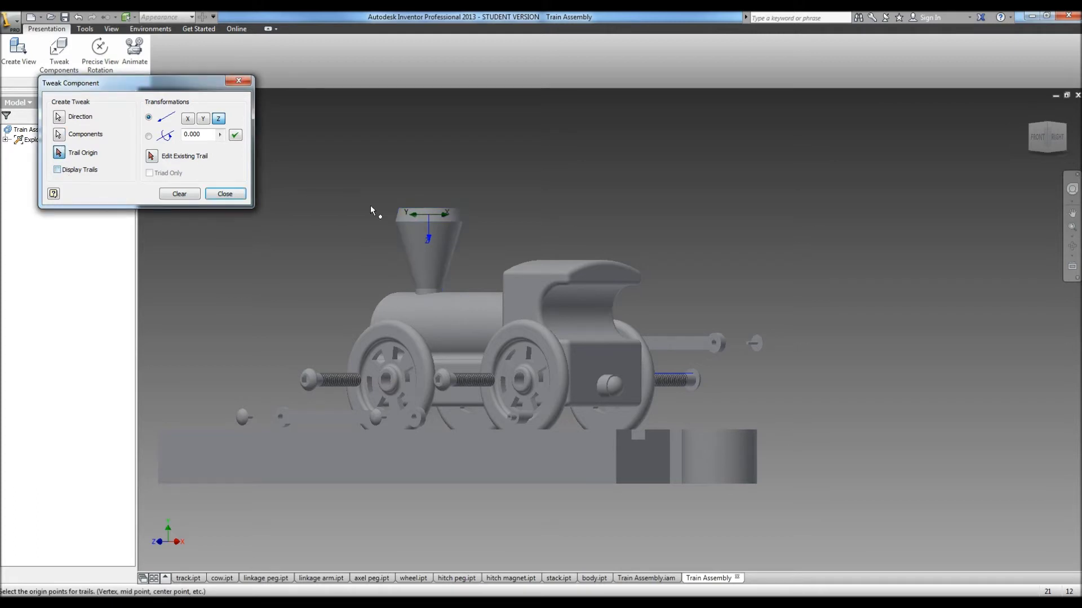
Step: Drag the smokestack along Z and enter a -2 distance
{"action": "left_click_drag", "start_coordinate": [426, 231], "coordinate": [433, 144]}
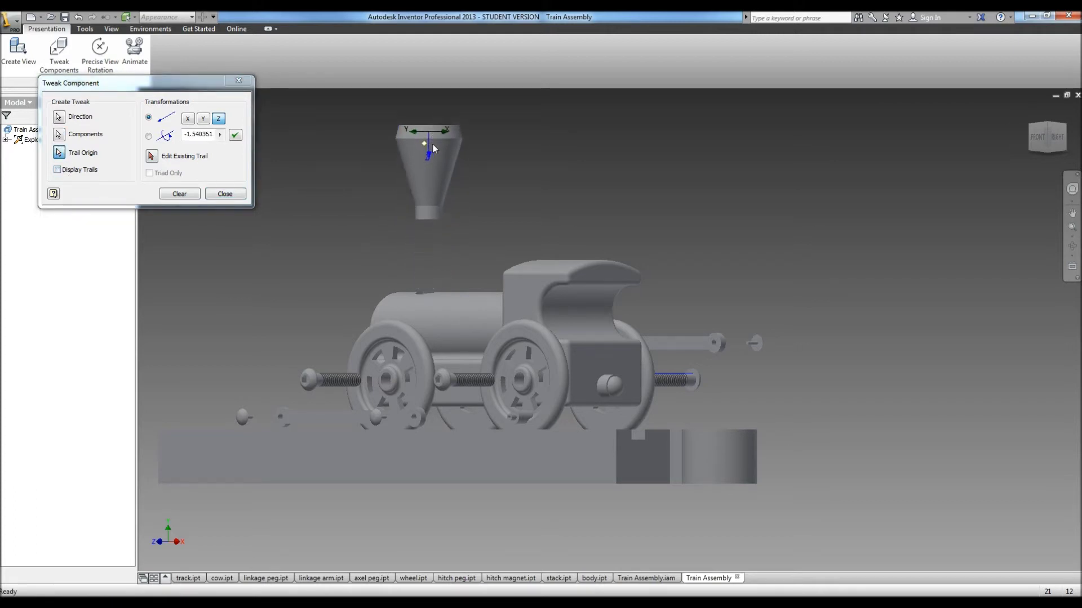
{"action": "double_click", "coordinate": [195, 133]}
{"action": "type", "text": "-2"}
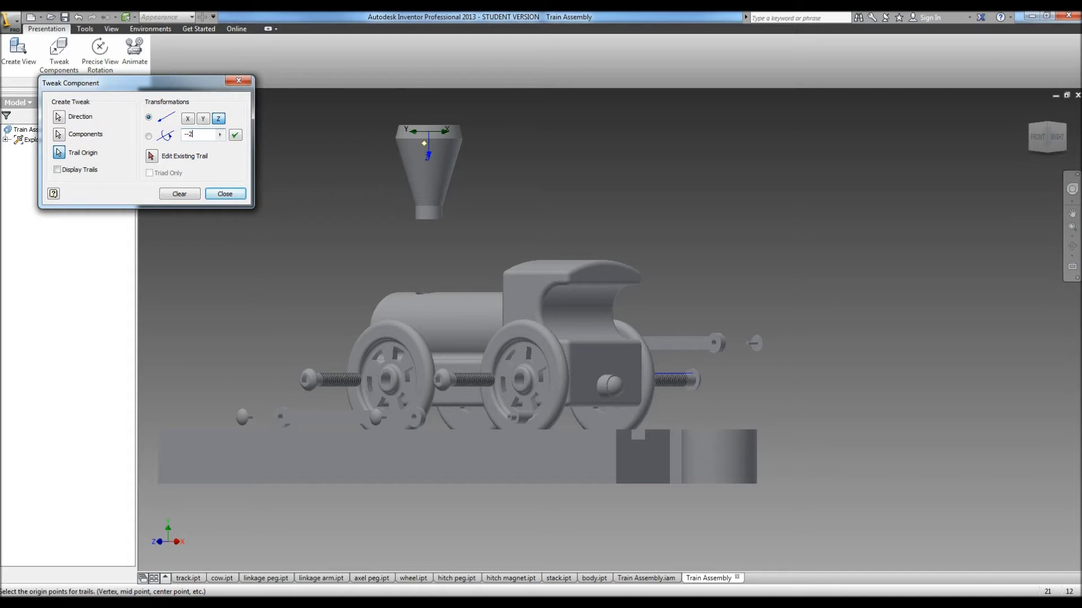
{"action": "key", "text": "Return"}
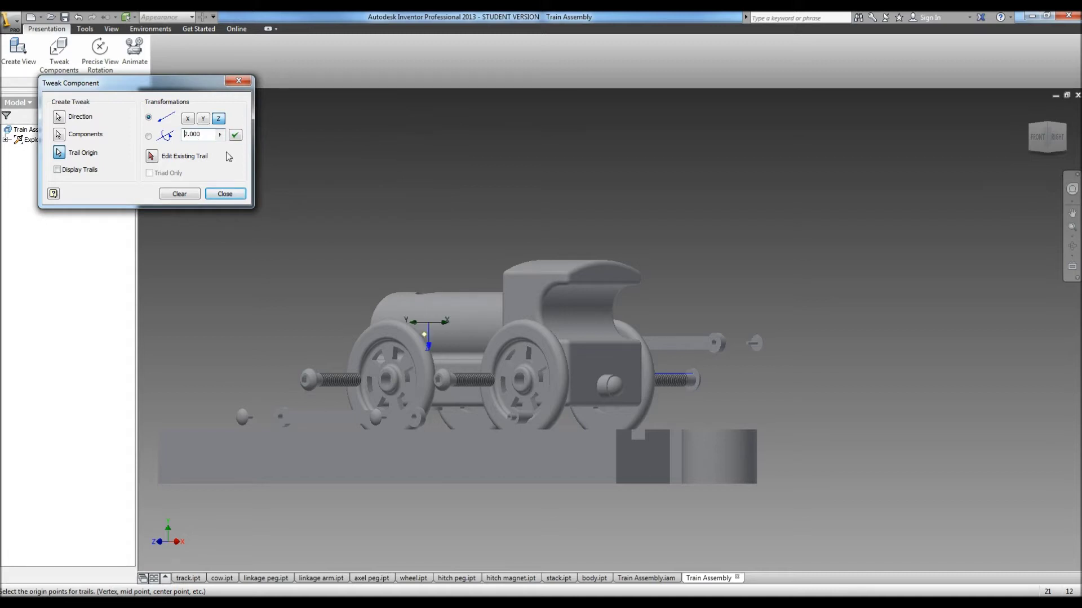
{"action": "scroll", "coordinate": [364, 186], "scroll_direction": "down", "scroll_amount": 10}
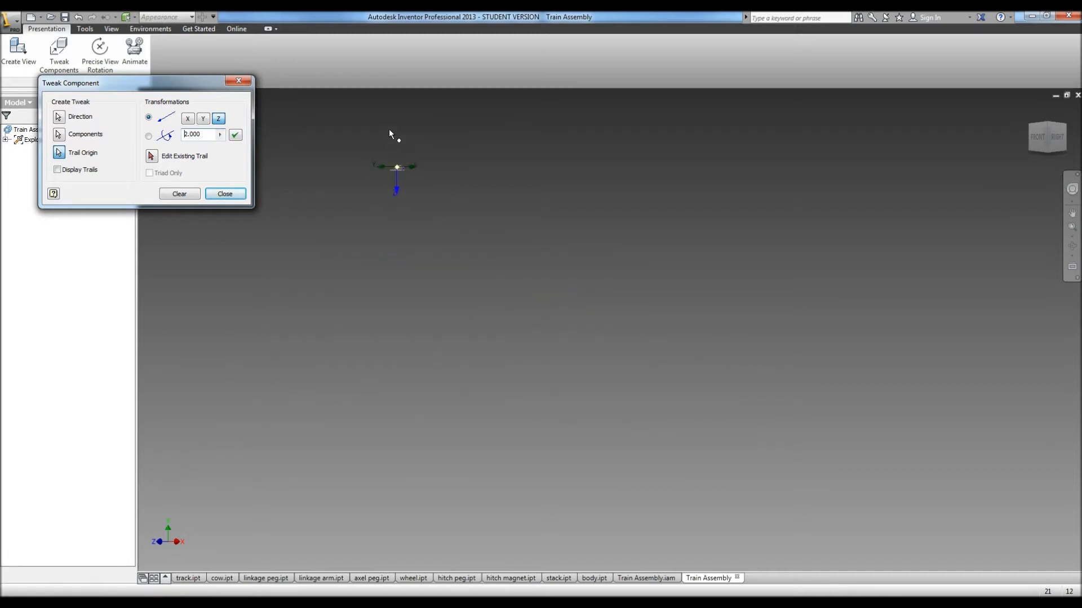
{"action": "scroll", "coordinate": [387, 133], "scroll_direction": "up", "scroll_amount": 8}
{"action": "scroll", "coordinate": [444, 375], "scroll_direction": "up", "scroll_amount": 3}
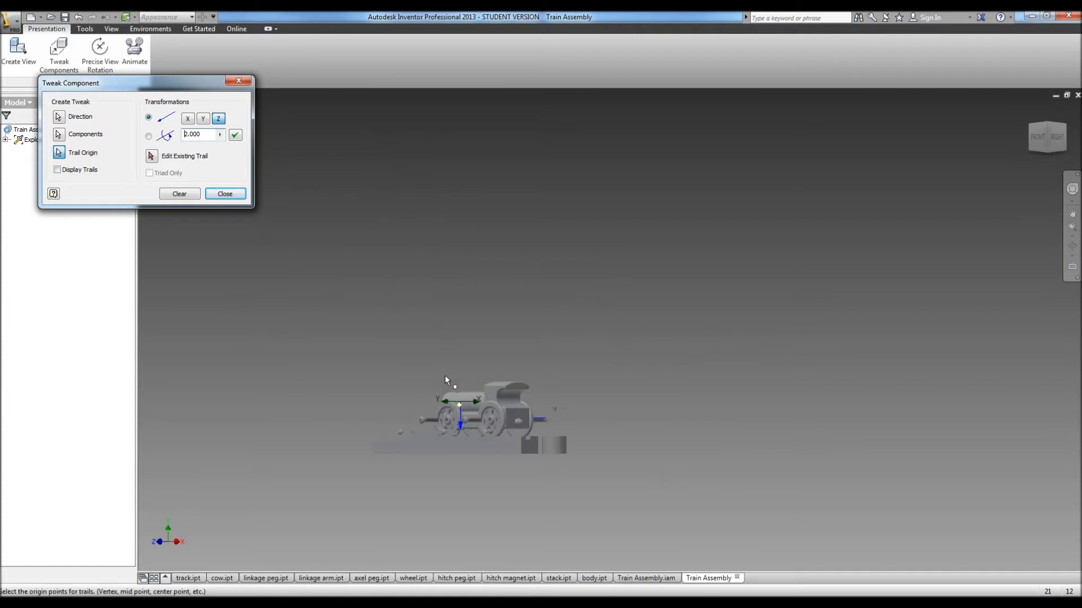
{"action": "scroll", "coordinate": [444, 376], "scroll_direction": "up", "scroll_amount": 3}
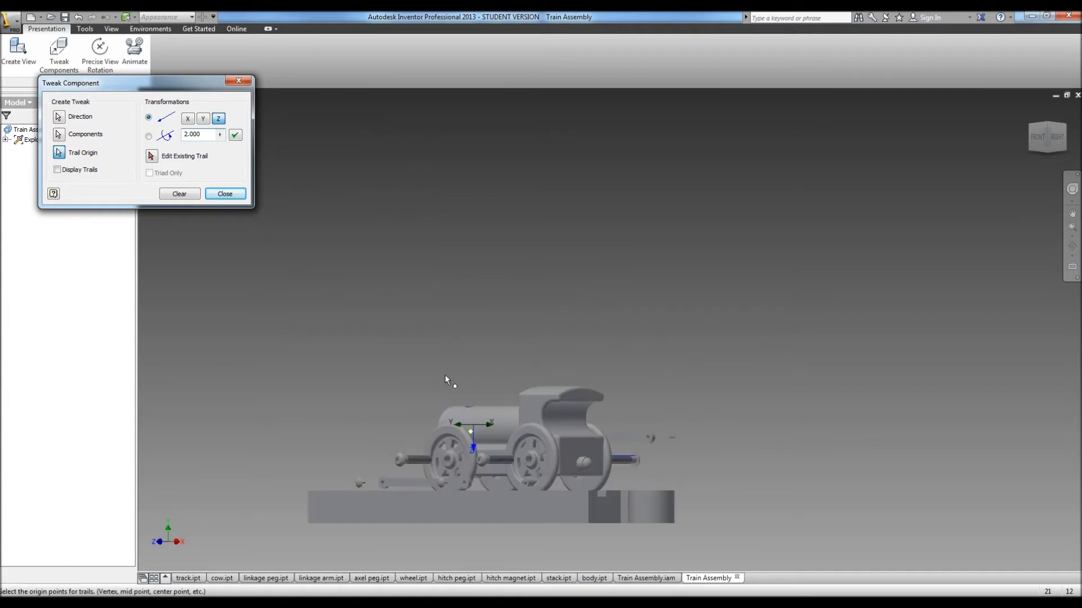
{"action": "left_click", "coordinate": [1071, 244]}
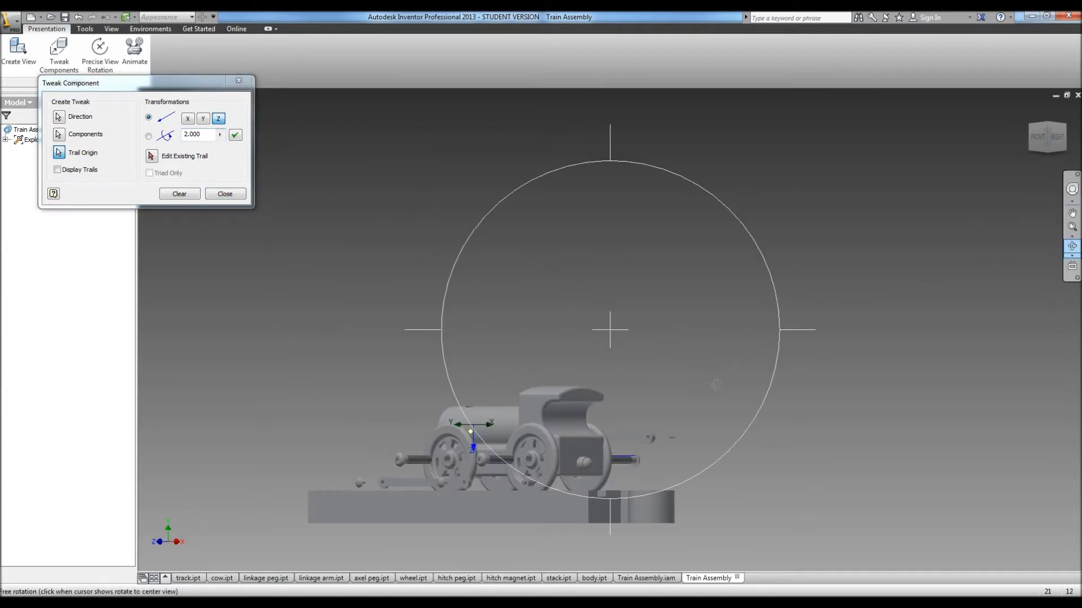
Step: From an angled view, apply a -2.000 Z tweak that lifts the smokestack above the boiler
{"action": "left_click_drag", "start_coordinate": [664, 367], "coordinate": [462, 321]}
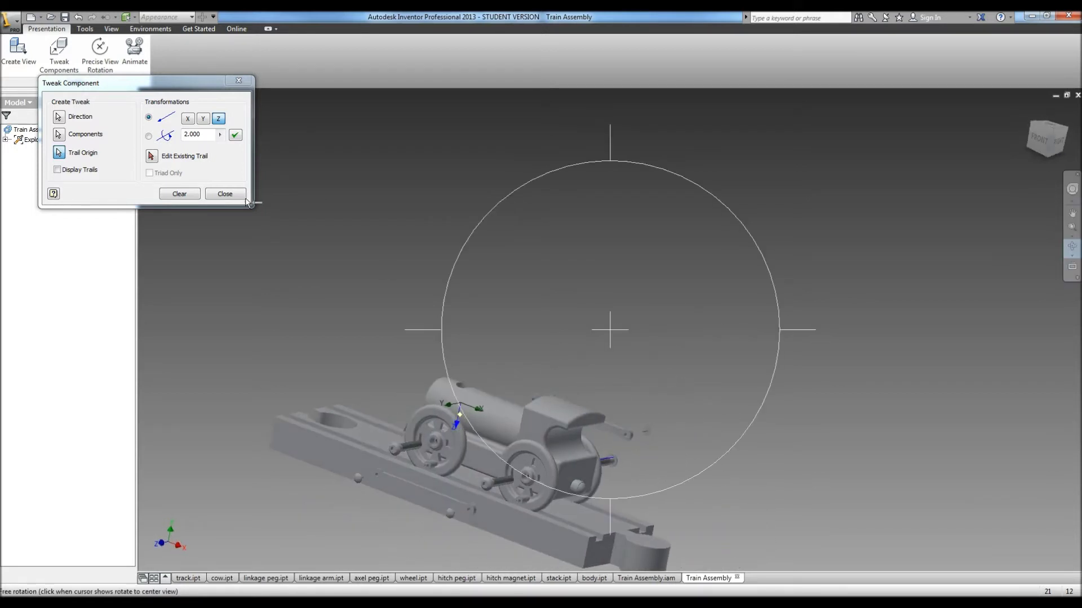
{"action": "double_click", "coordinate": [190, 135]}
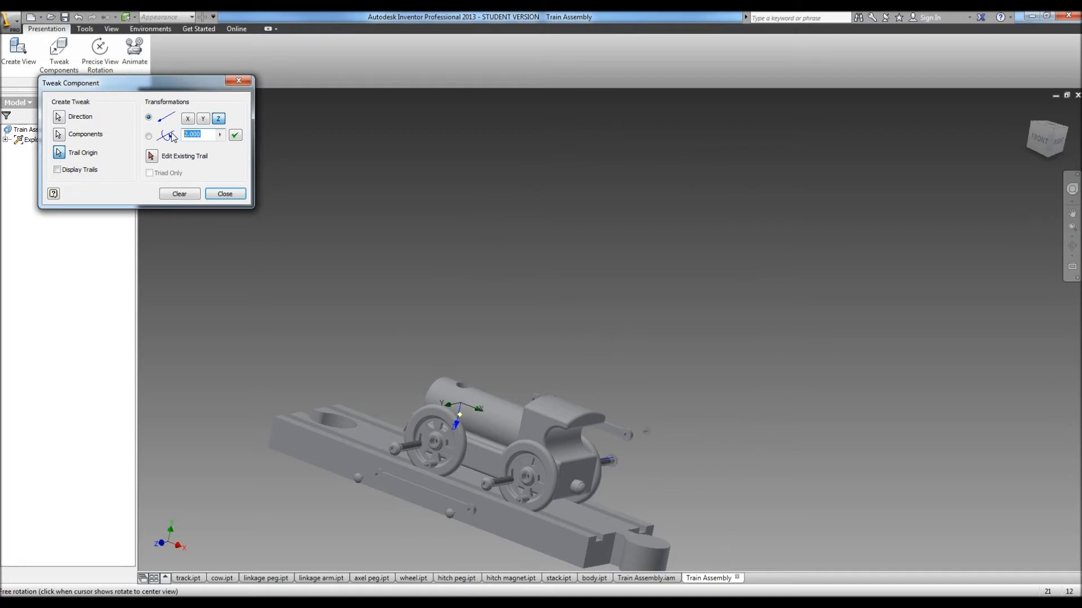
{"action": "type", "text": "-2"}
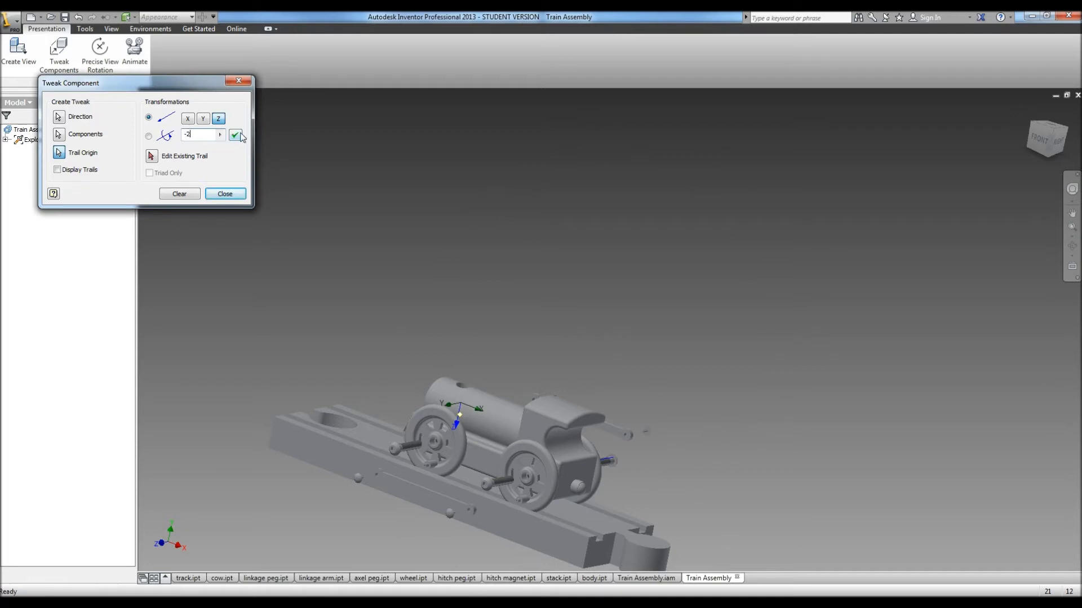
{"action": "left_click", "coordinate": [236, 135]}
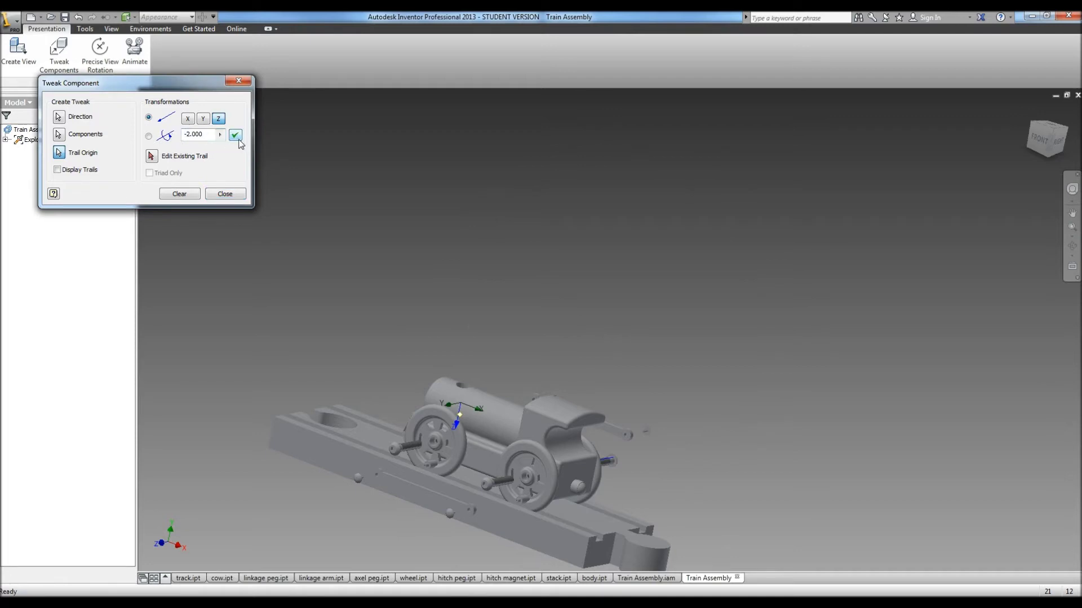
{"action": "left_click", "coordinate": [180, 193]}
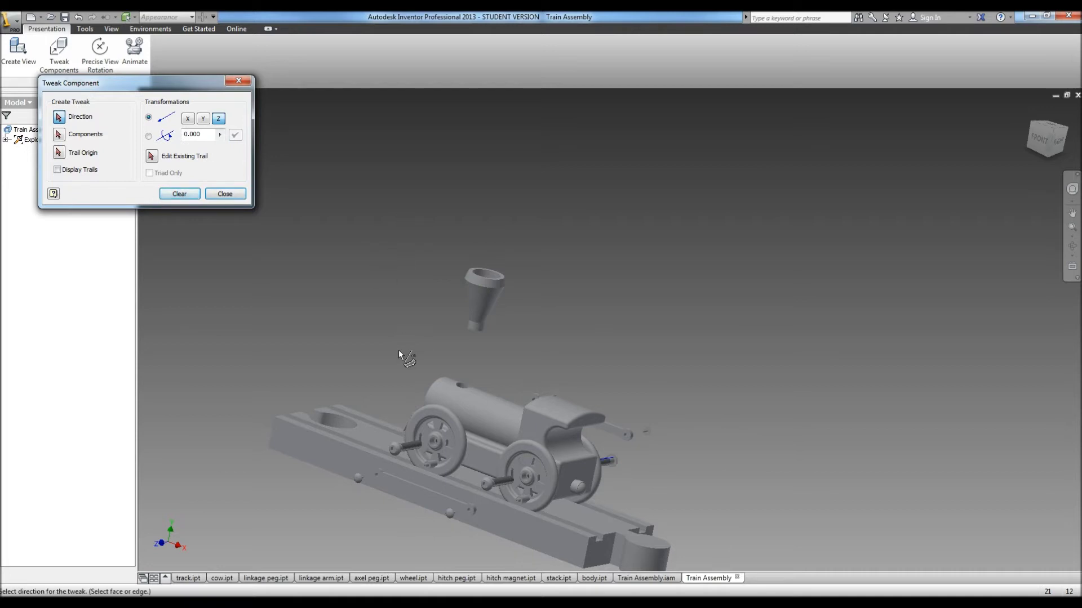
Step: Tweak the track base -3.000 along Y, dropping it clear below the locomotive
{"action": "scroll", "coordinate": [398, 351], "scroll_direction": "down", "scroll_amount": 3}
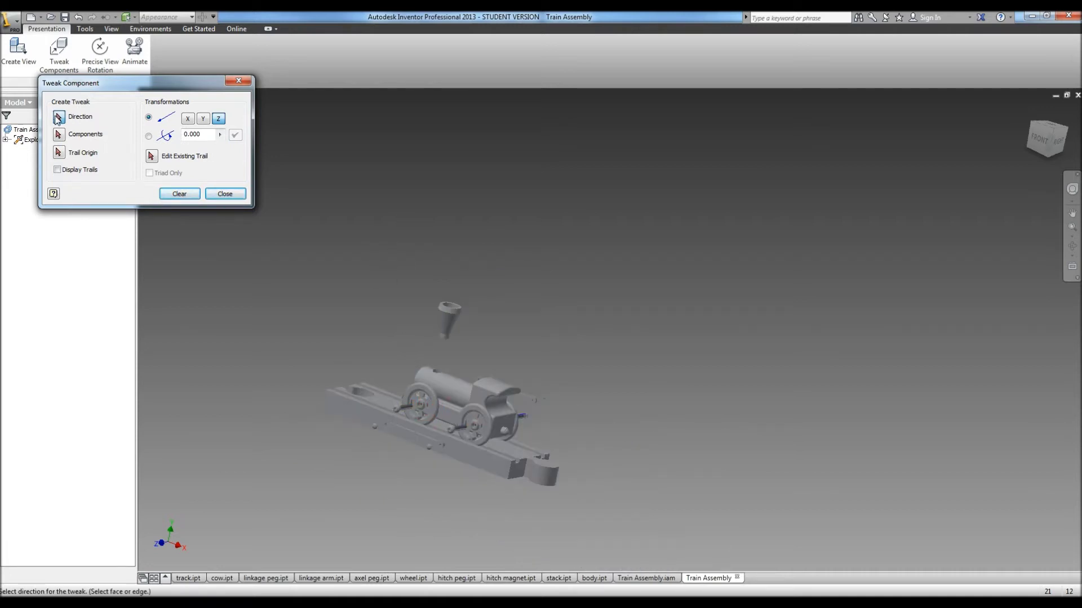
{"action": "left_click", "coordinate": [502, 475]}
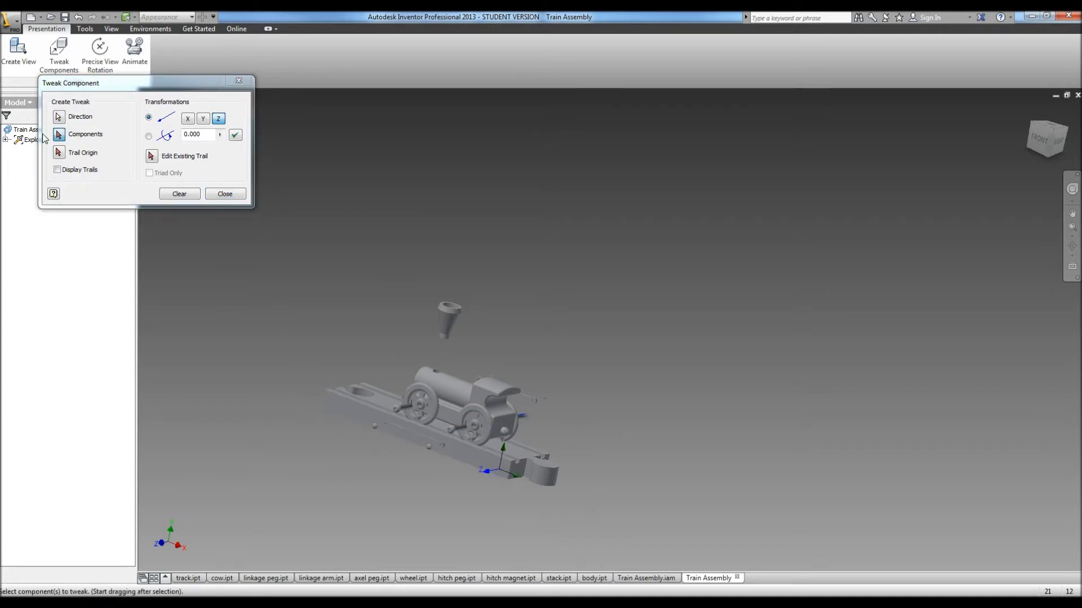
{"action": "left_click", "coordinate": [59, 134]}
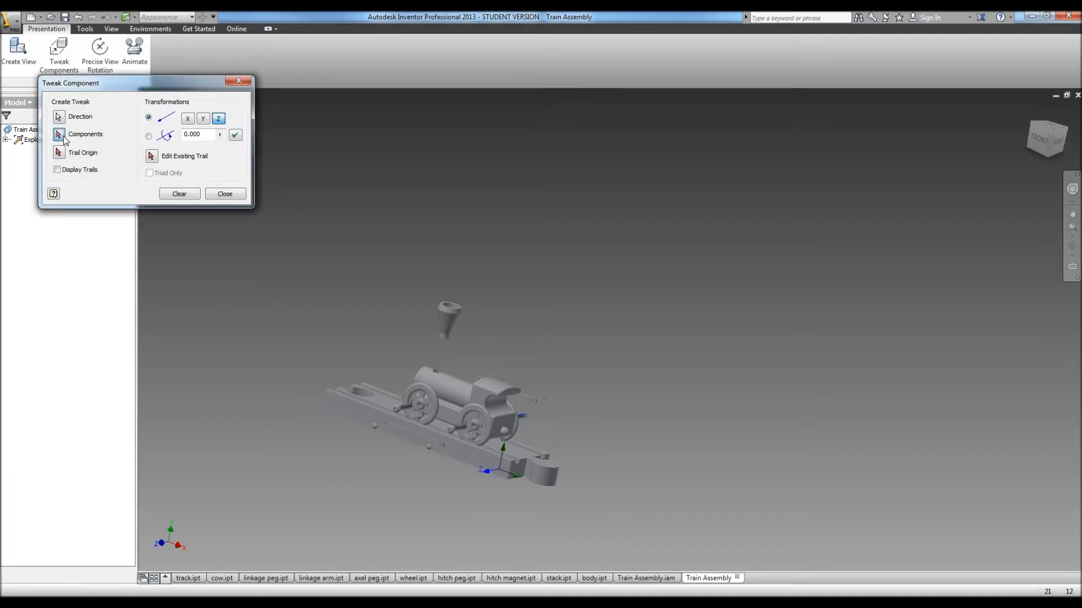
{"action": "left_click", "coordinate": [492, 473]}
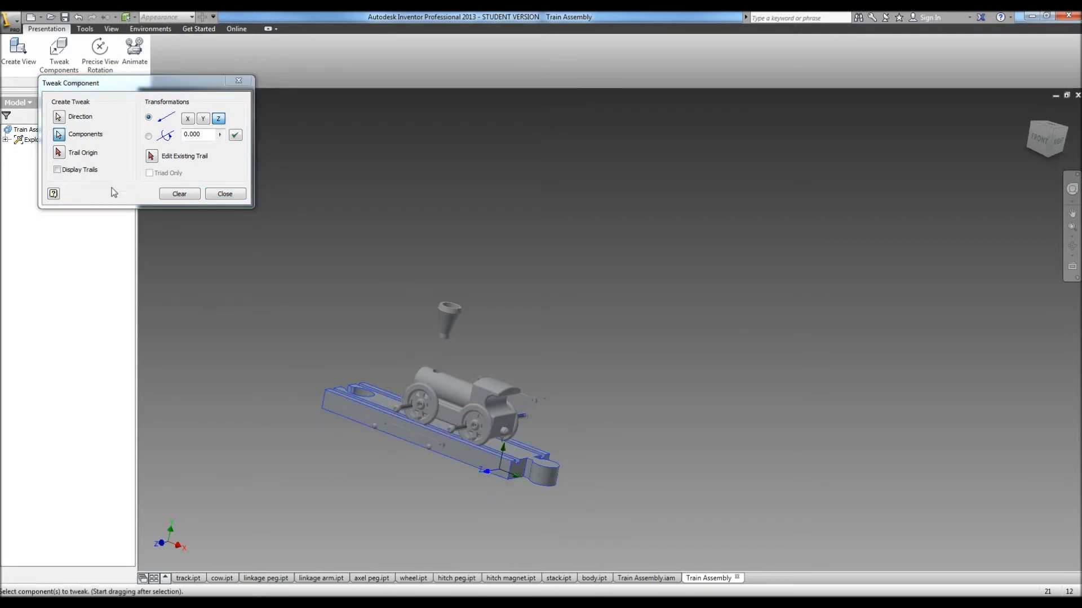
{"action": "left_click", "coordinate": [60, 153]}
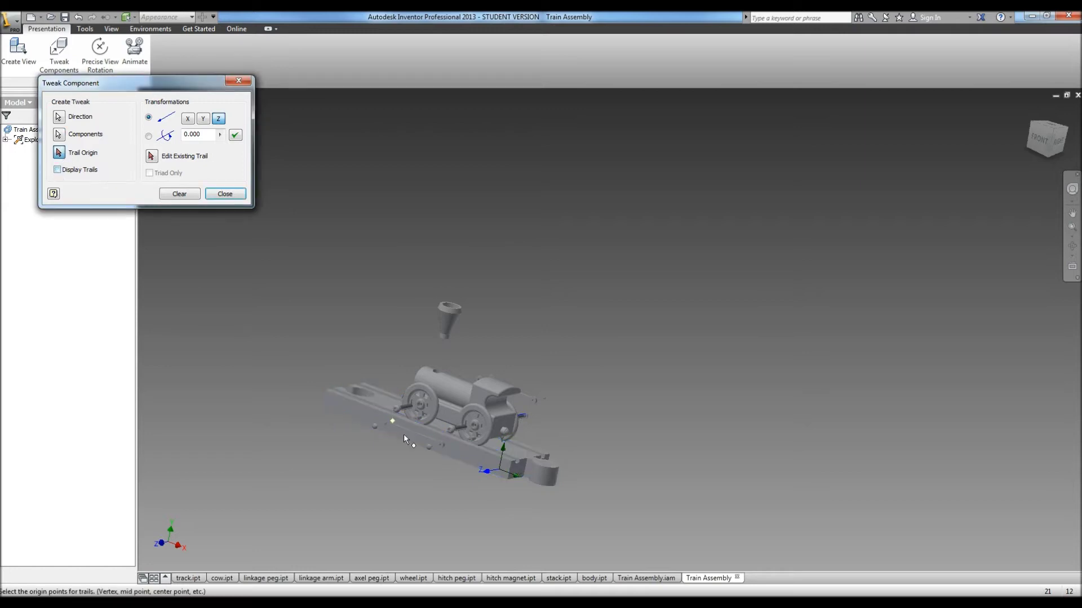
{"action": "left_click", "coordinate": [499, 471]}
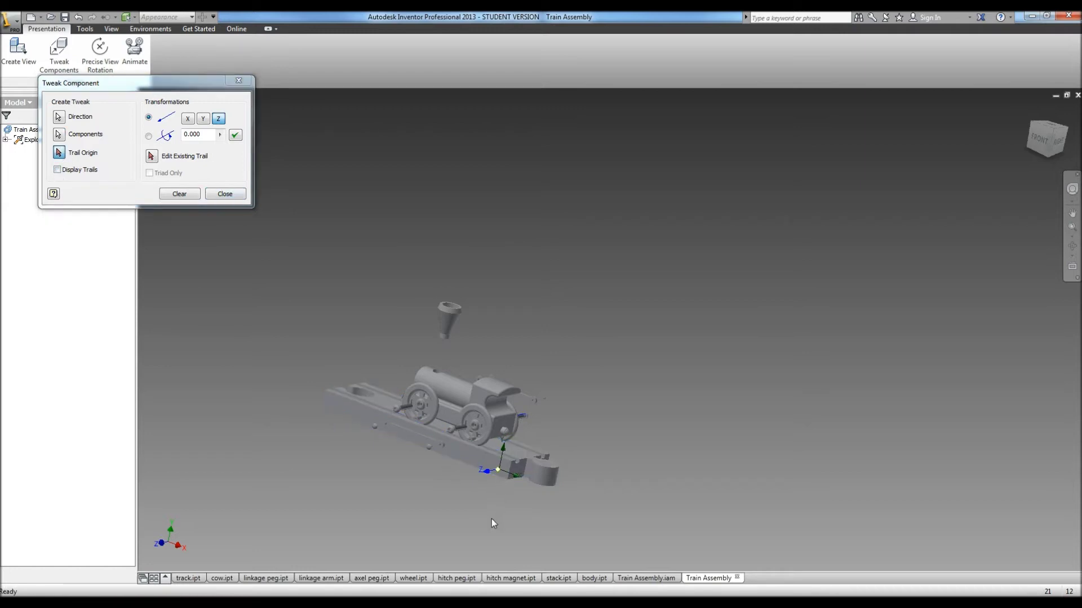
{"action": "left_click", "coordinate": [203, 118]}
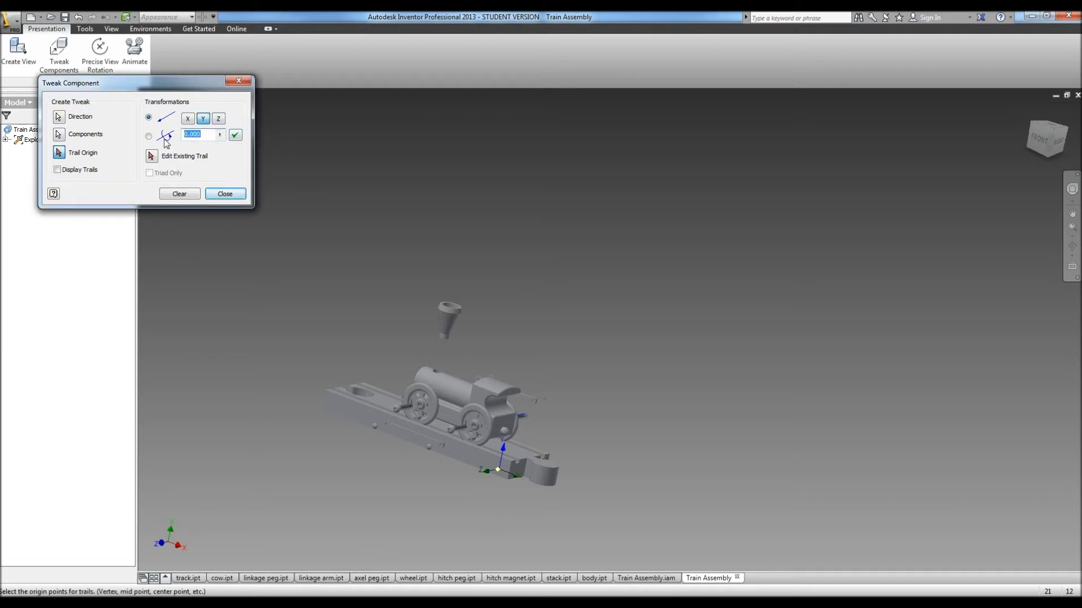
{"action": "type", "text": "-3"}
{"action": "left_click", "coordinate": [236, 135]}
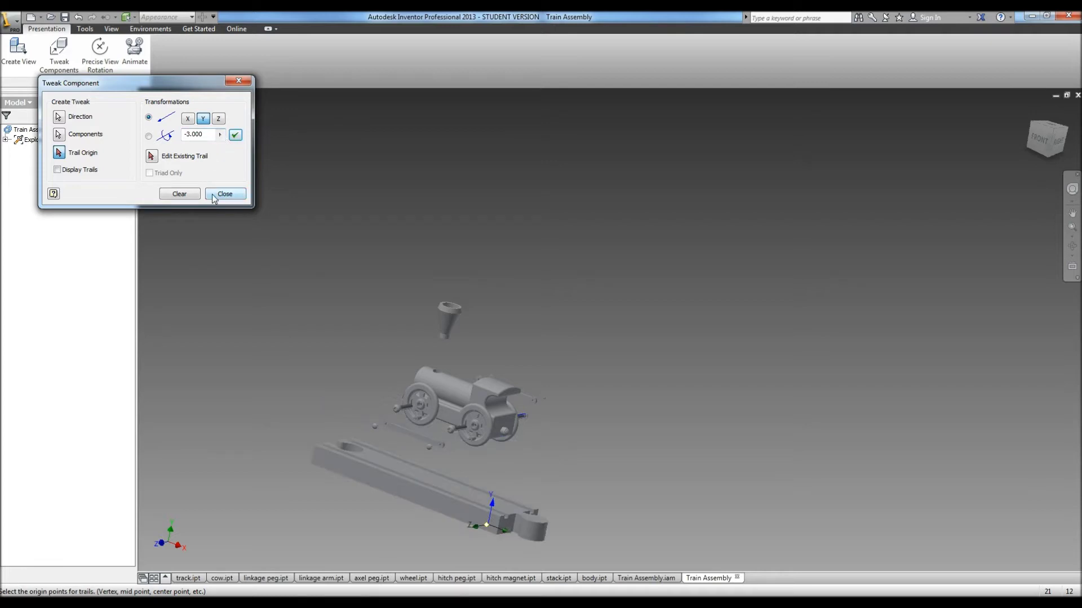
{"action": "left_click", "coordinate": [179, 193]}
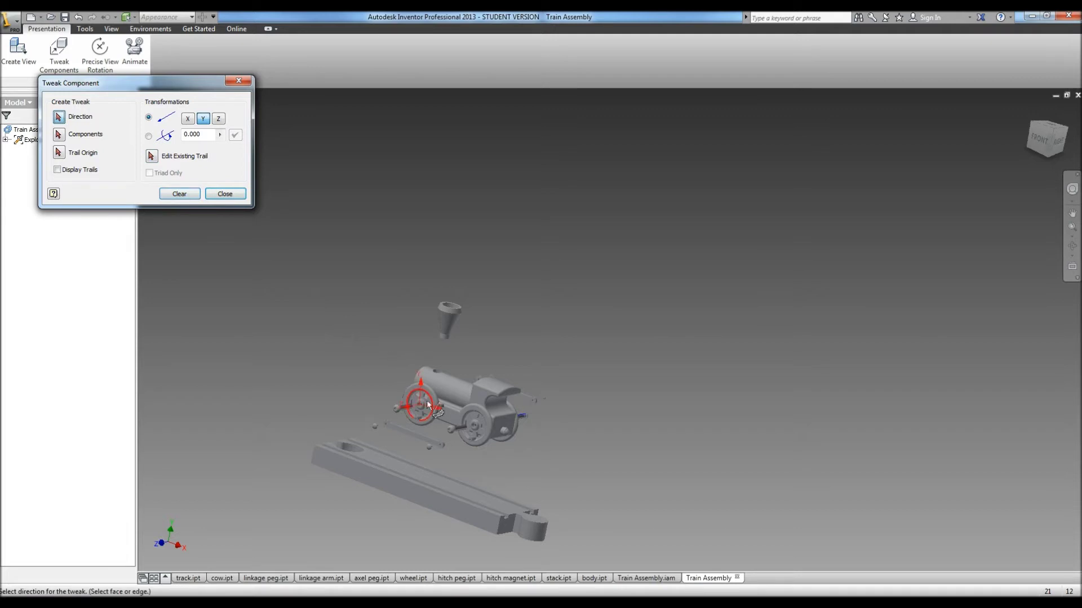
Step: Tweak the front and rear wheels 1.000 outward along Z from the train body
{"action": "left_click", "coordinate": [447, 417]}
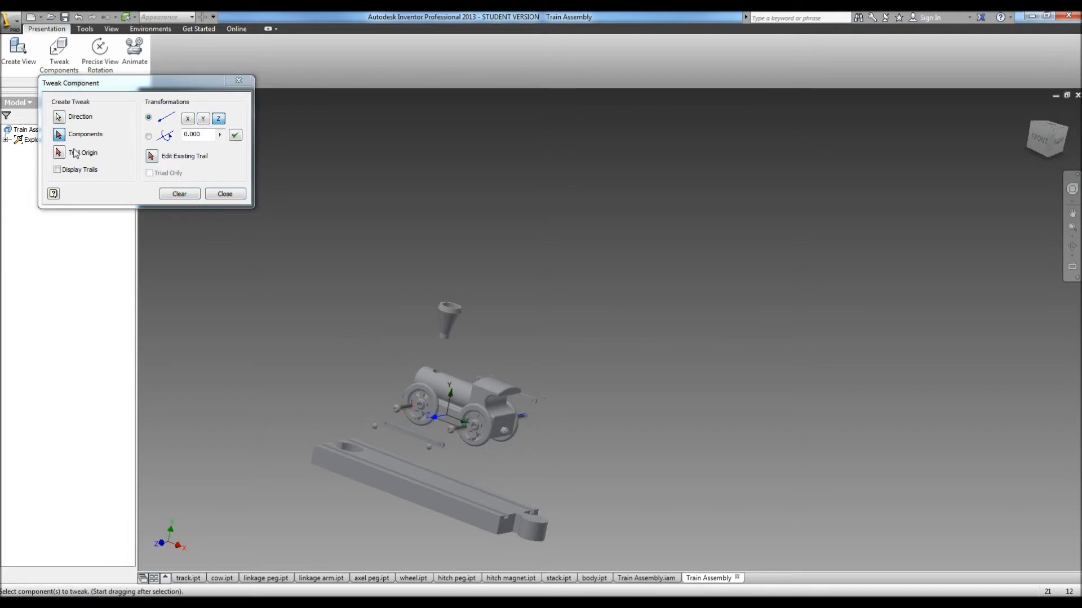
{"action": "left_click", "coordinate": [430, 403]}
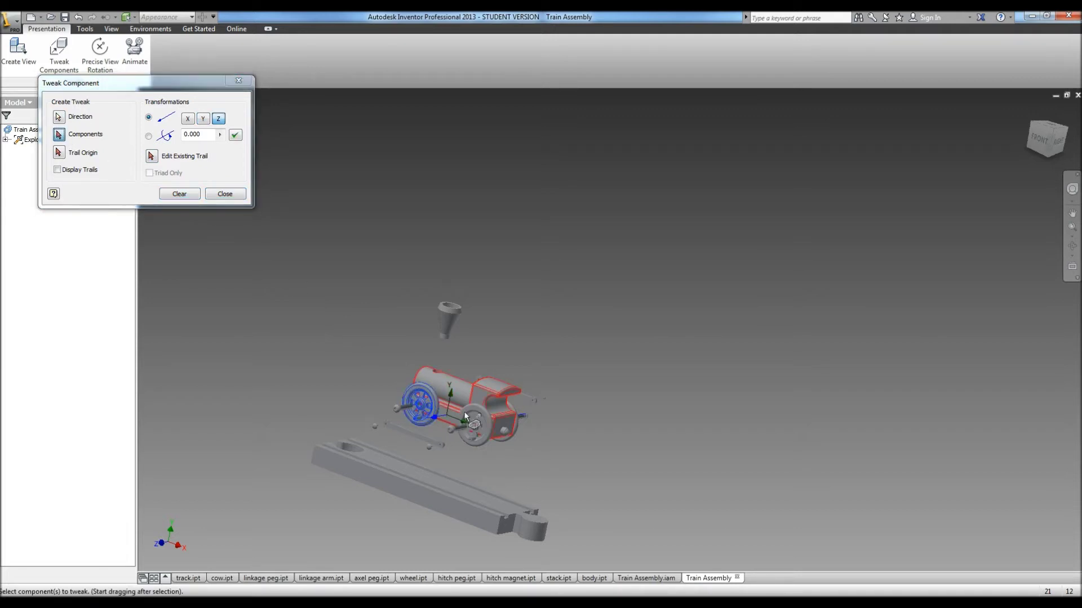
{"action": "left_click", "coordinate": [477, 421]}
{"action": "left_click", "coordinate": [59, 152]}
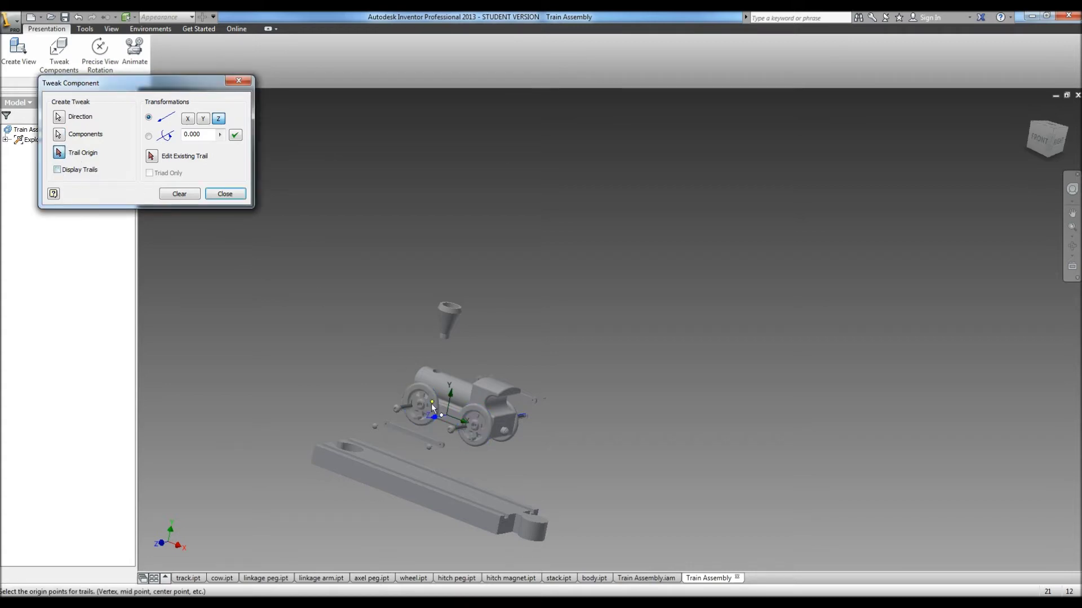
{"action": "left_click_drag", "start_coordinate": [431, 403], "coordinate": [413, 407]}
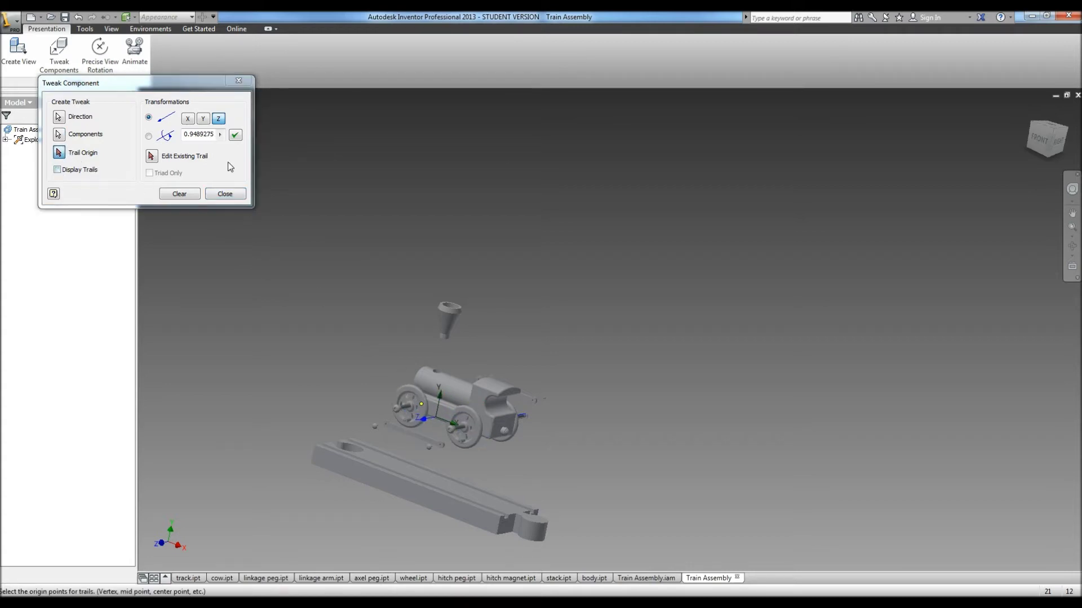
{"action": "double_click", "coordinate": [204, 134]}
{"action": "type", "text": "1"}
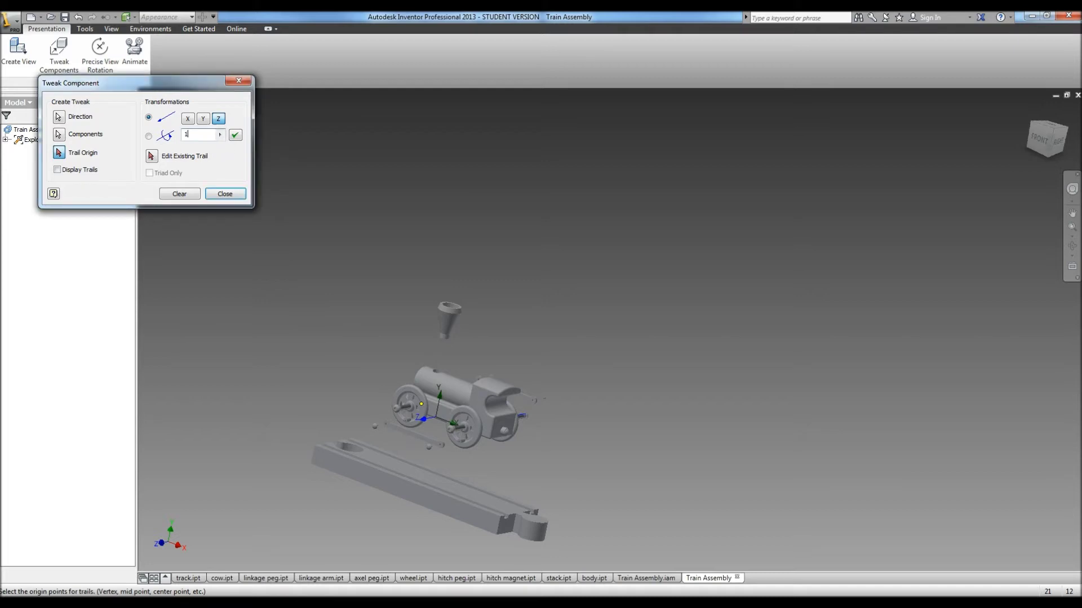
{"action": "key", "text": "Return"}
{"action": "left_click", "coordinate": [192, 194]}
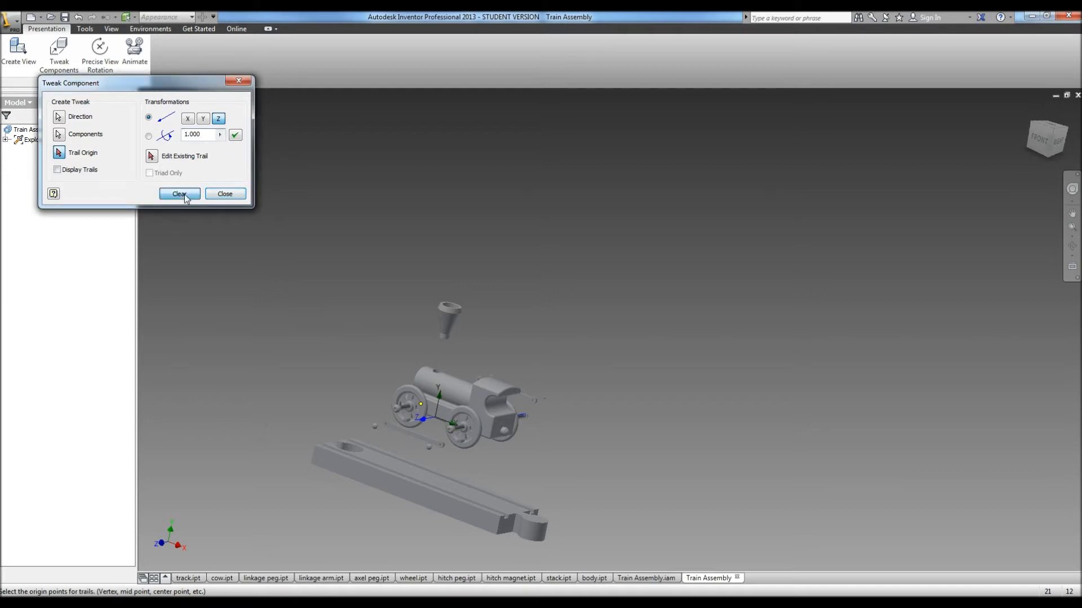
Step: From a corner view, tweak both wheels and axles 0.500 outward along Z, with trails off
{"action": "left_click", "coordinate": [1066, 133]}
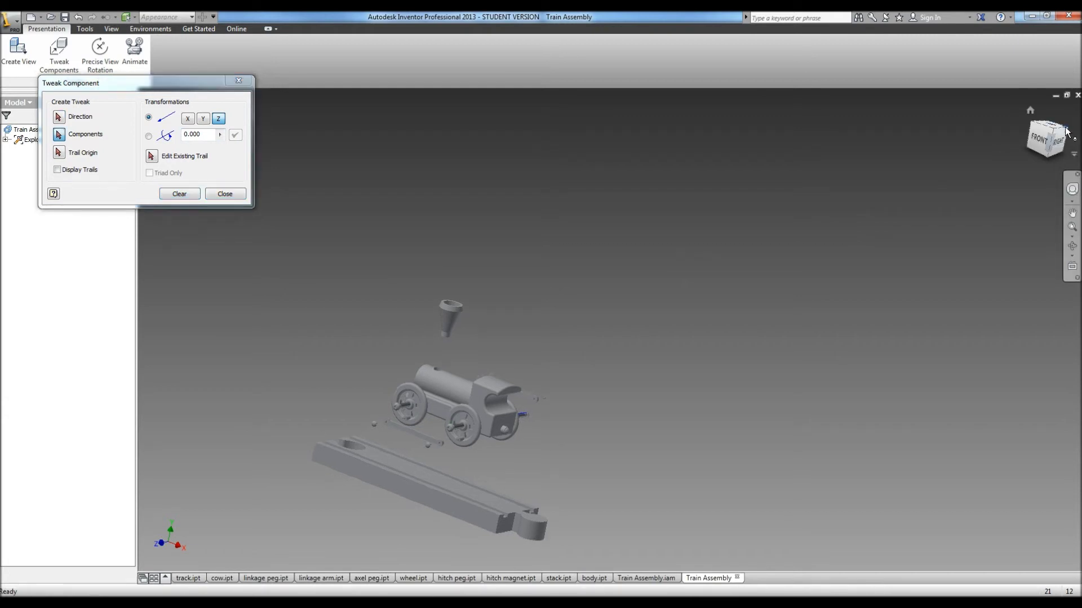
{"action": "scroll", "coordinate": [592, 375], "scroll_direction": "down", "scroll_amount": 5}
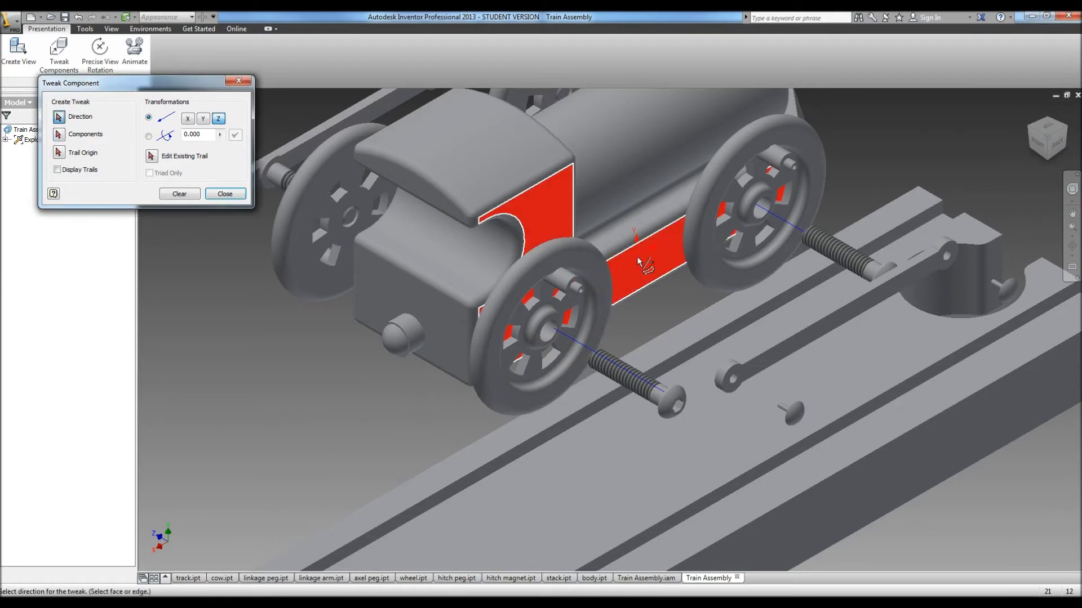
{"action": "left_click", "coordinate": [580, 259]}
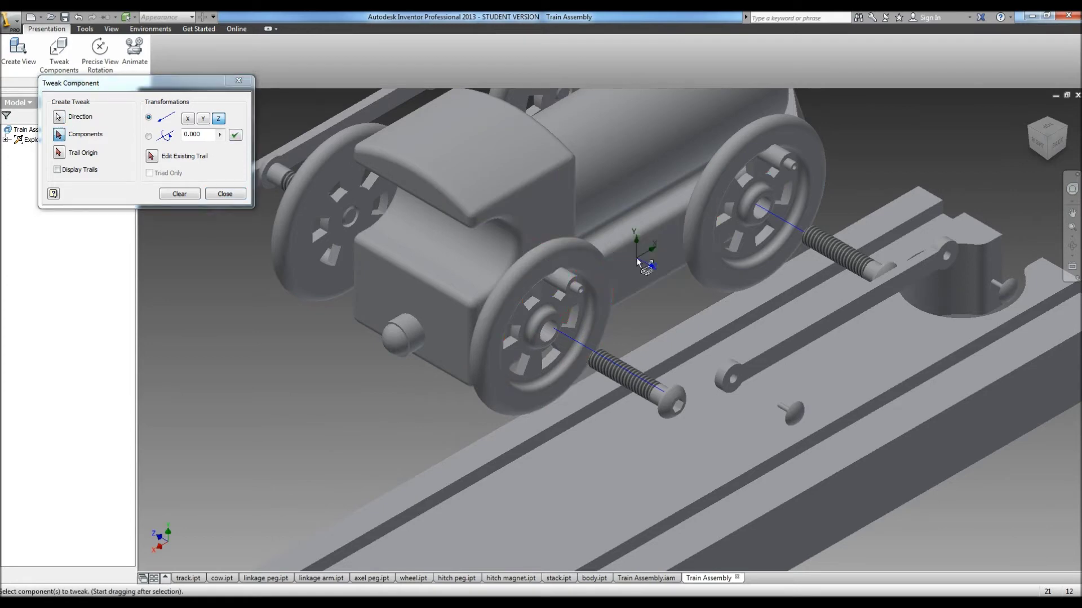
{"action": "left_click", "coordinate": [718, 236]}
{"action": "left_click", "coordinate": [59, 153]}
{"action": "left_click", "coordinate": [57, 169]}
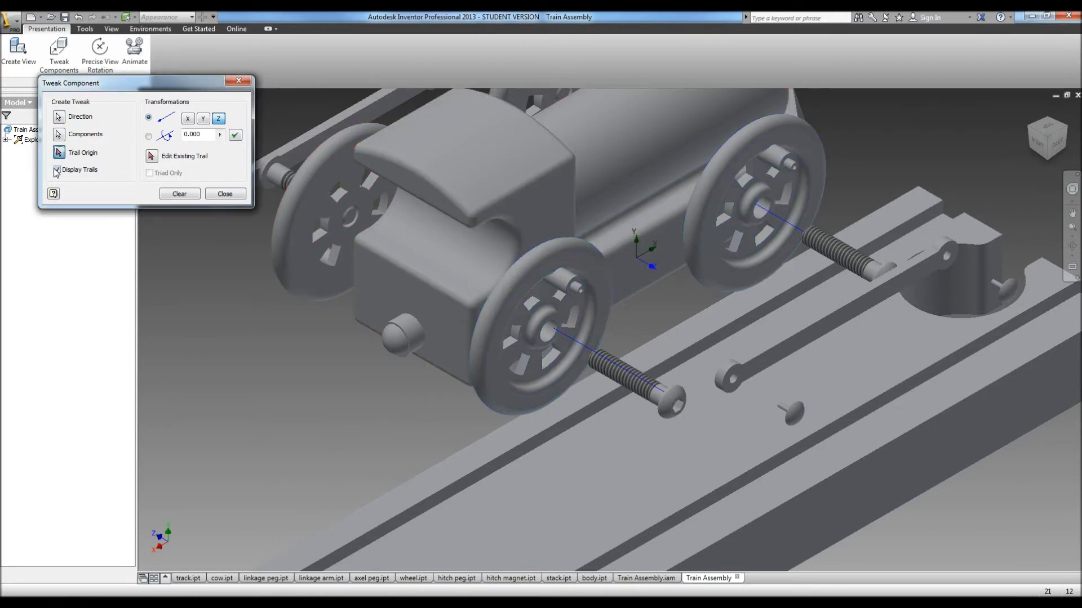
{"action": "left_click", "coordinate": [57, 169]}
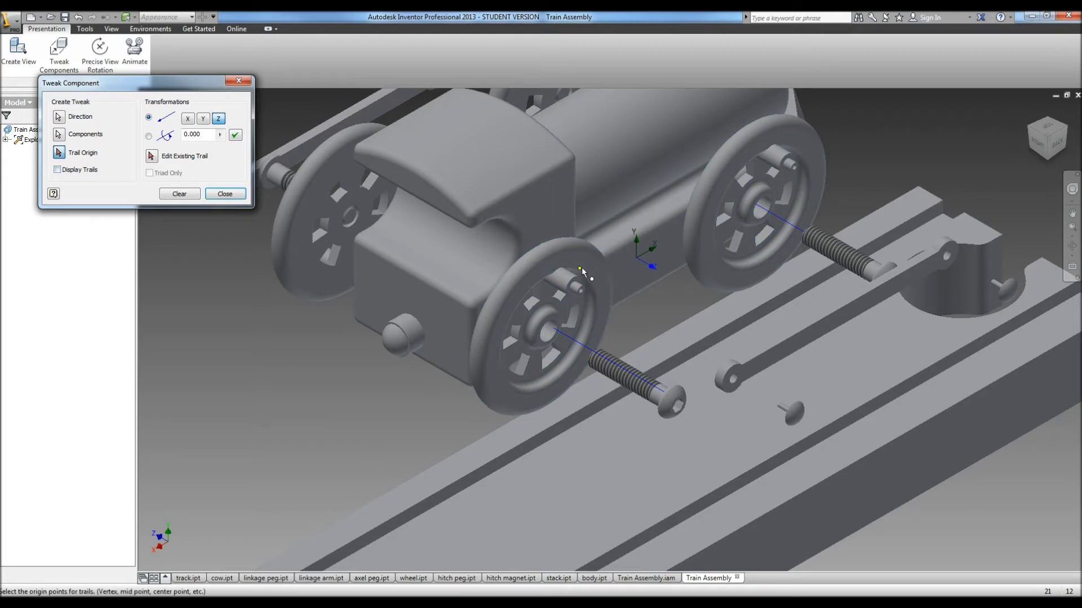
{"action": "left_click_drag", "start_coordinate": [581, 267], "coordinate": [654, 292]}
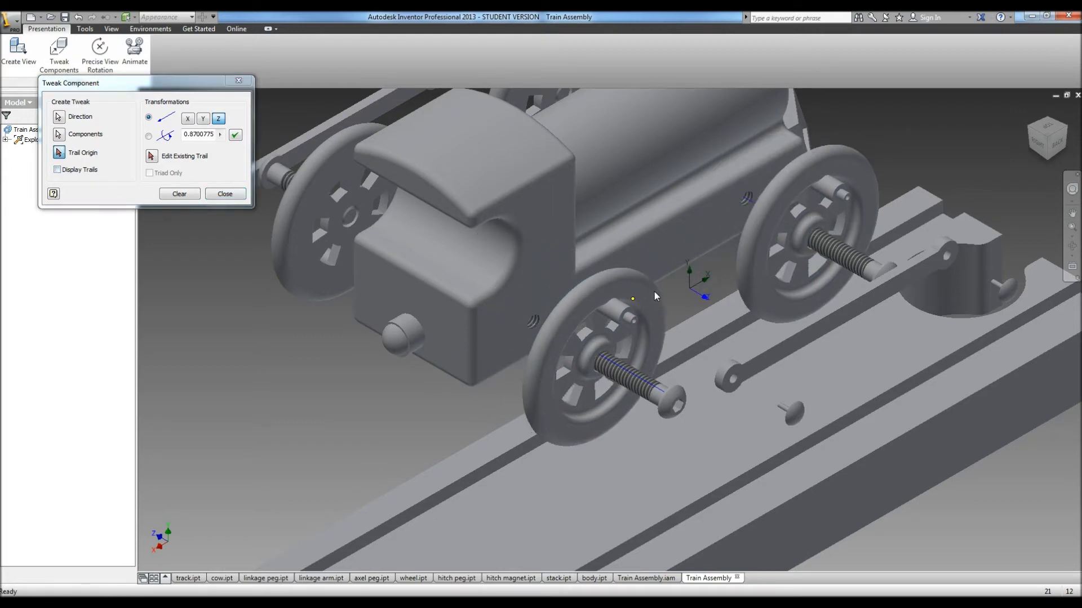
{"action": "double_click", "coordinate": [197, 135]}
{"action": "type", "text": "1"}
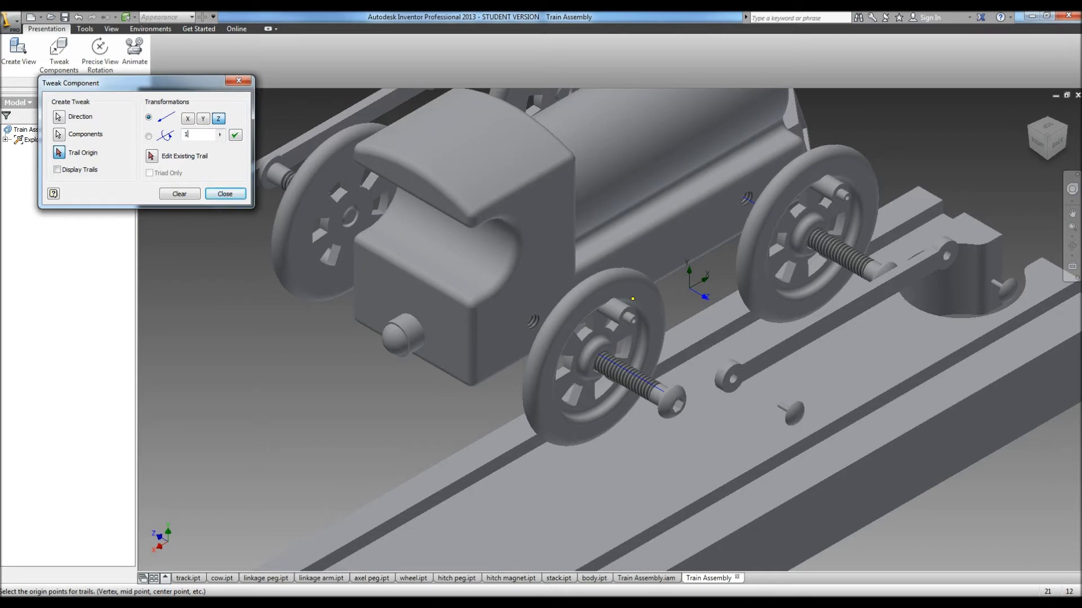
{"action": "key", "text": "Return"}
{"action": "type", "text": "0.500"}
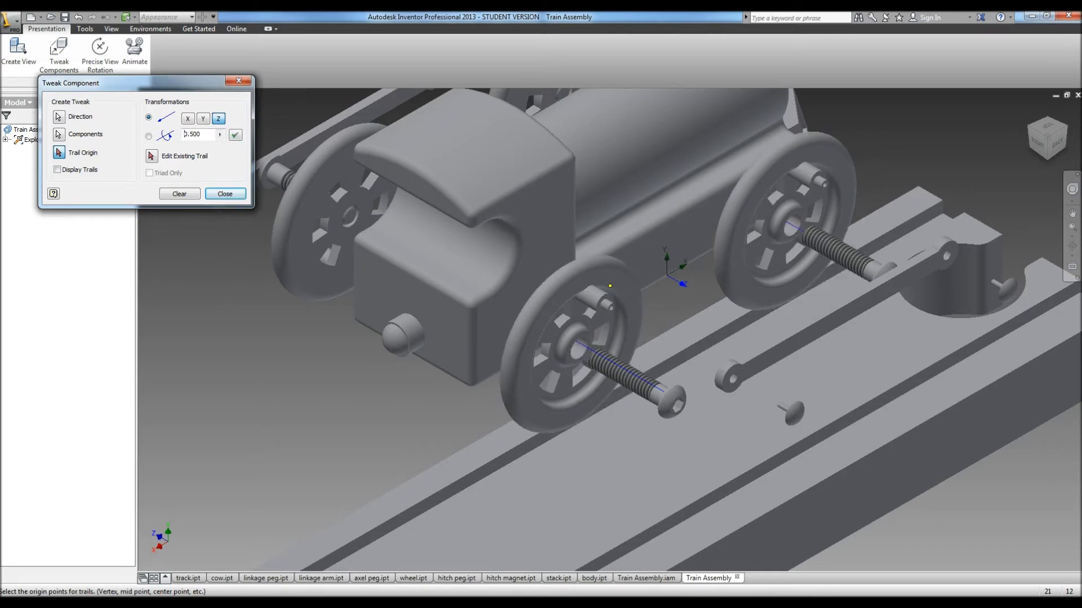
{"action": "left_click", "coordinate": [235, 135]}
{"action": "left_click", "coordinate": [174, 195]}
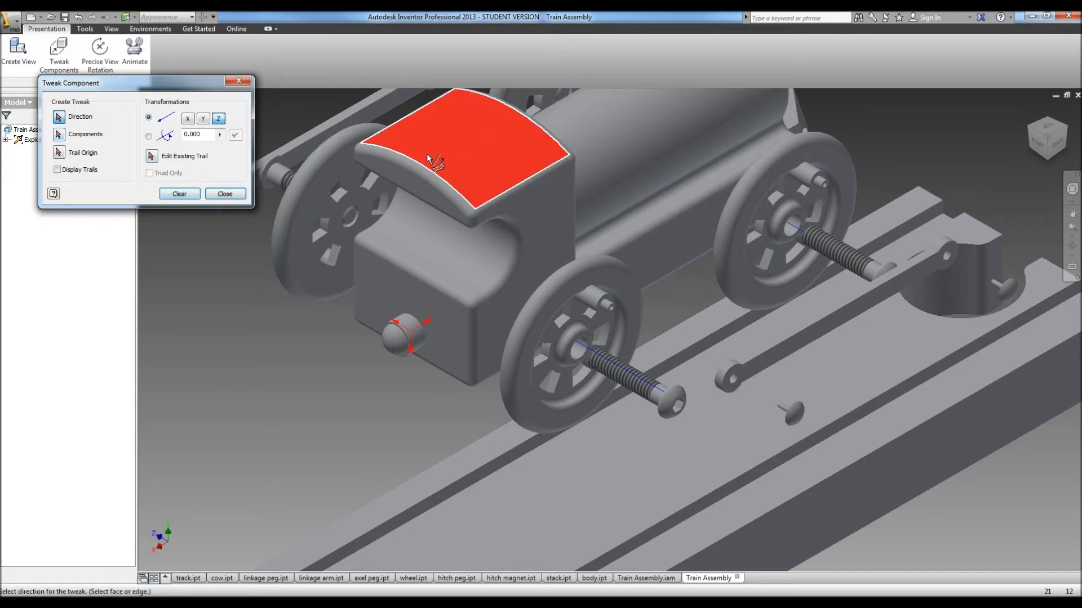
Step: Pull the hitch peg with its collar out from the locomotive's side along Z
{"action": "left_click", "coordinate": [389, 334]}
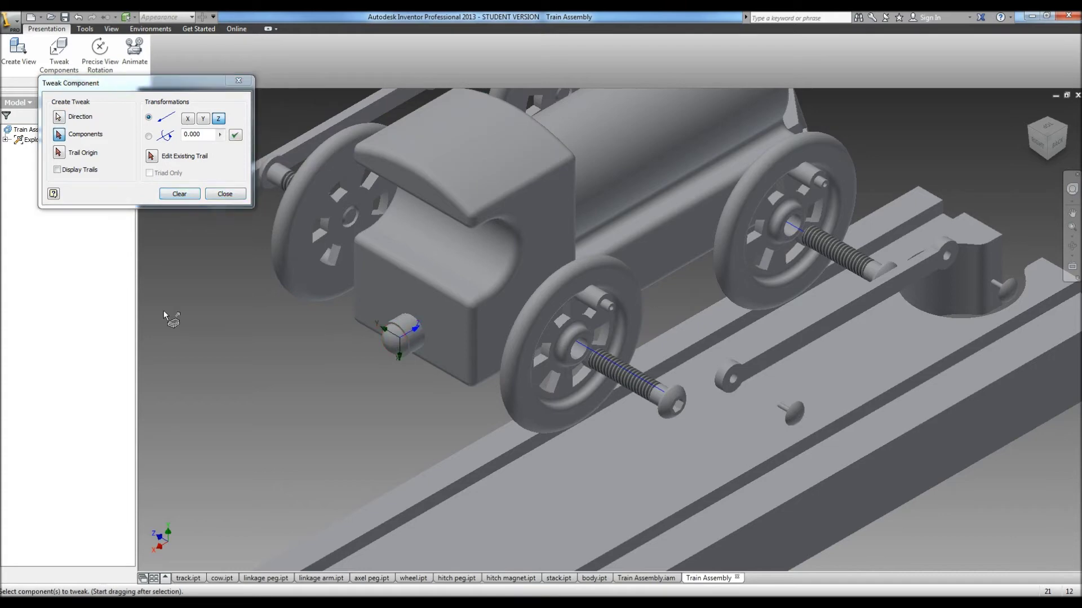
{"action": "left_click", "coordinate": [59, 134]}
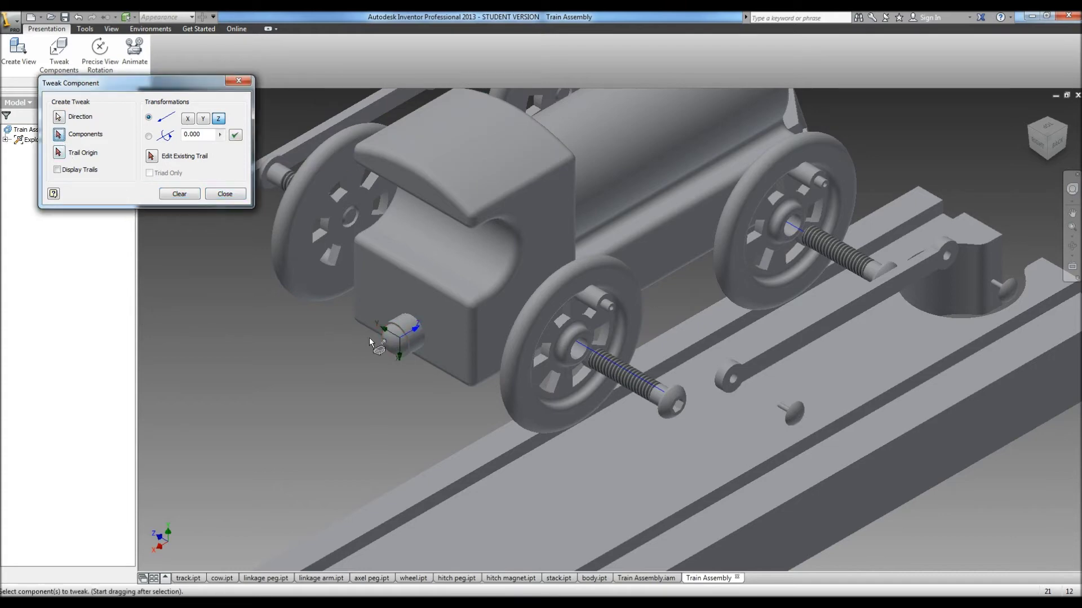
{"action": "left_click", "coordinate": [403, 337]}
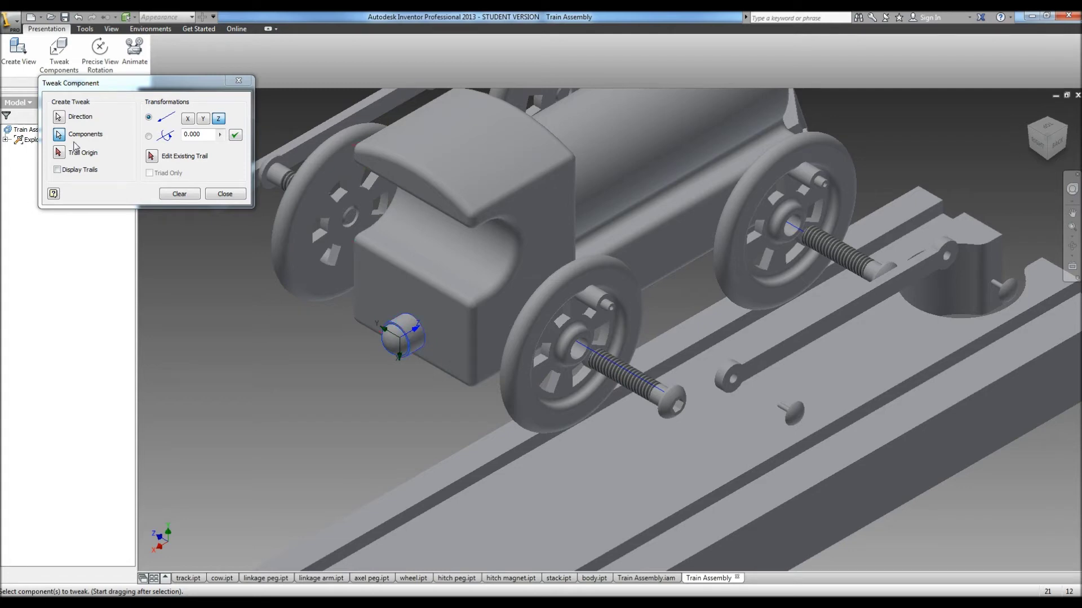
{"action": "left_click", "coordinate": [58, 153]}
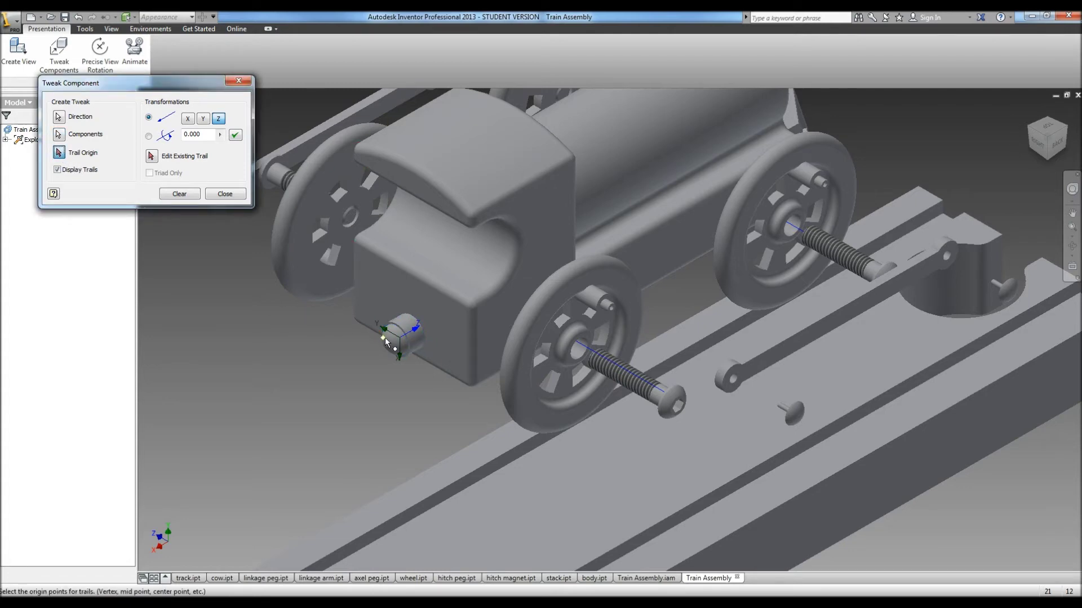
{"action": "left_click_drag", "start_coordinate": [387, 341], "coordinate": [319, 374]}
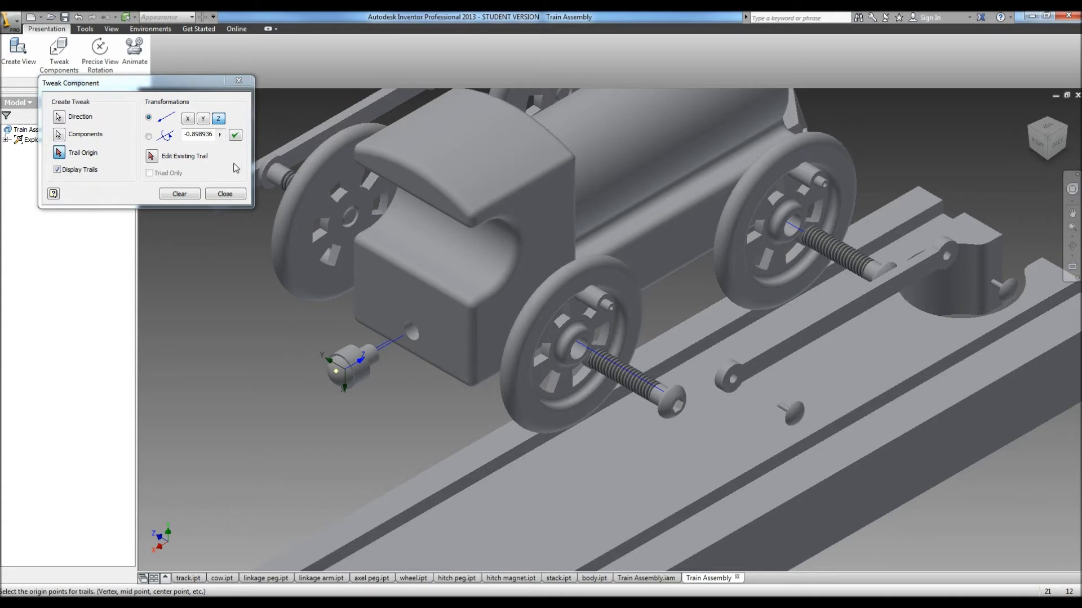
{"action": "left_click", "coordinate": [236, 136]}
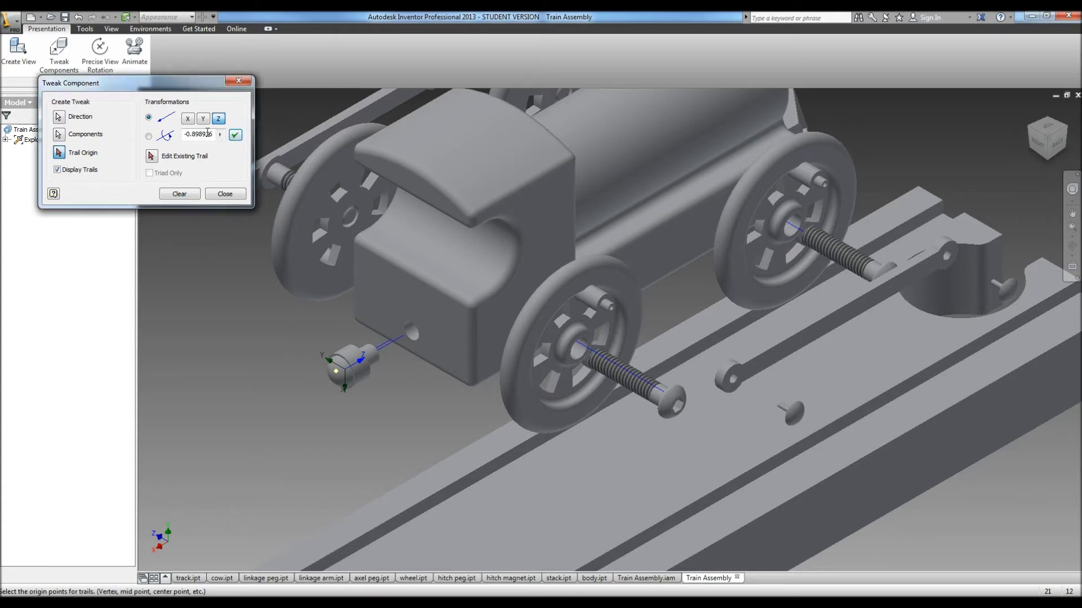
{"action": "left_click", "coordinate": [180, 194]}
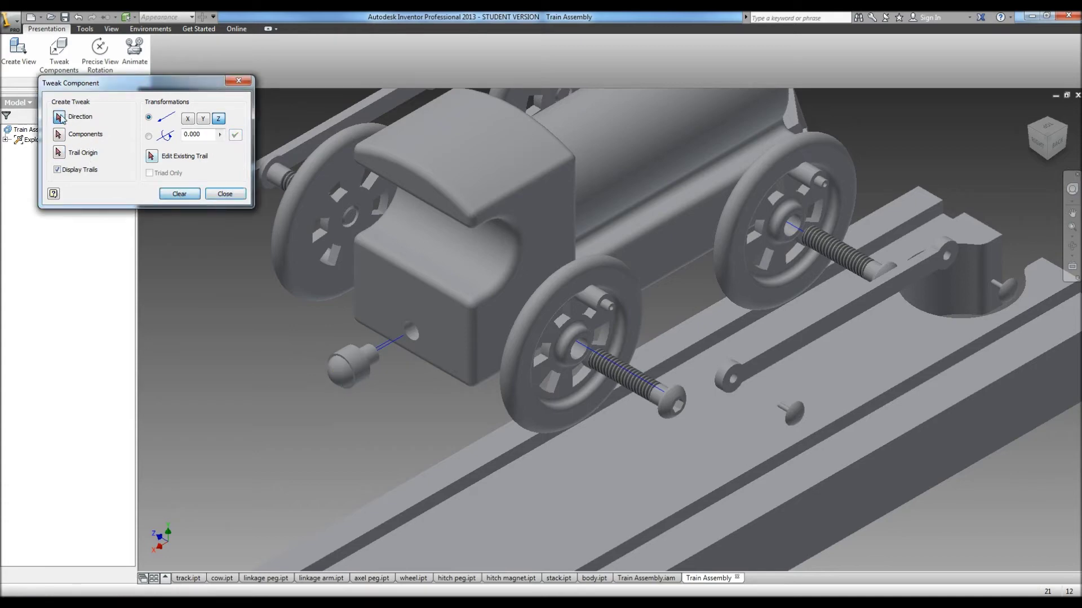
Step: Pull the peg alone further out along Z, away from its collar, without trails
{"action": "left_click", "coordinate": [333, 376]}
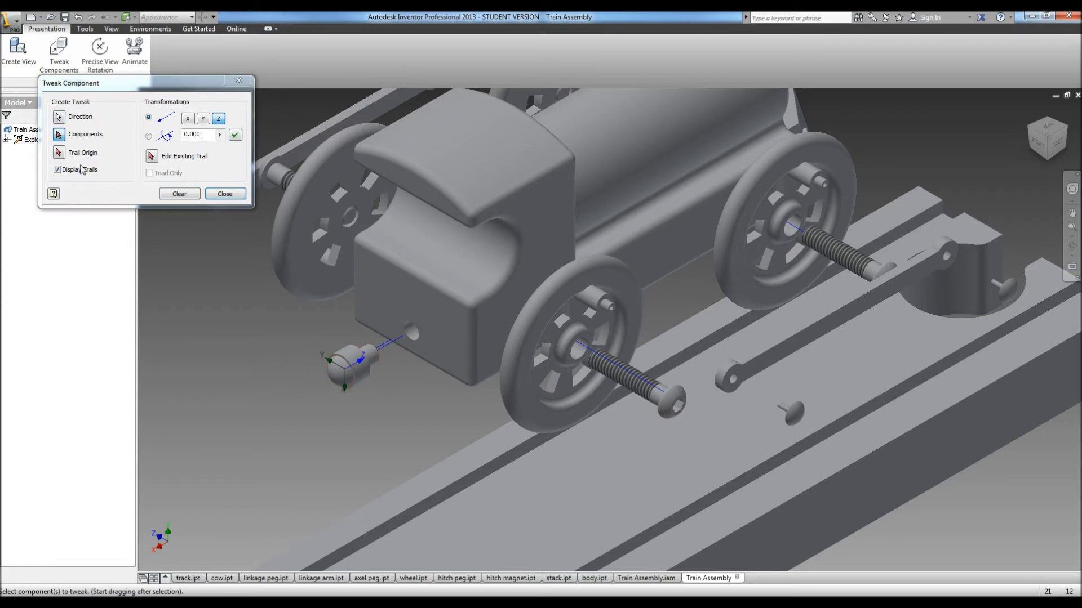
{"action": "left_click", "coordinate": [340, 369]}
{"action": "left_click", "coordinate": [59, 156]}
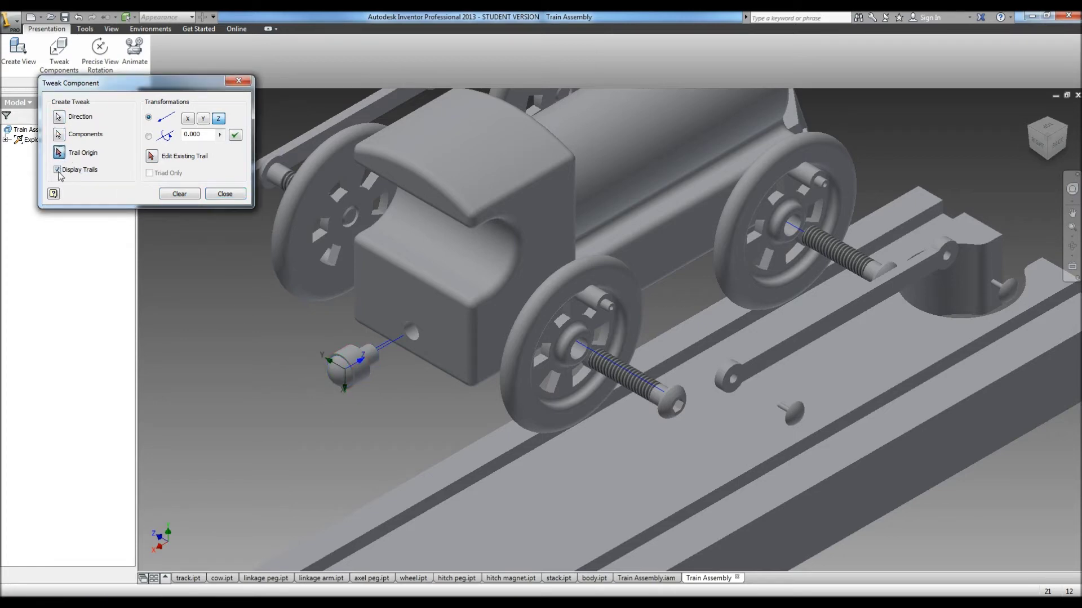
{"action": "left_click", "coordinate": [57, 170]}
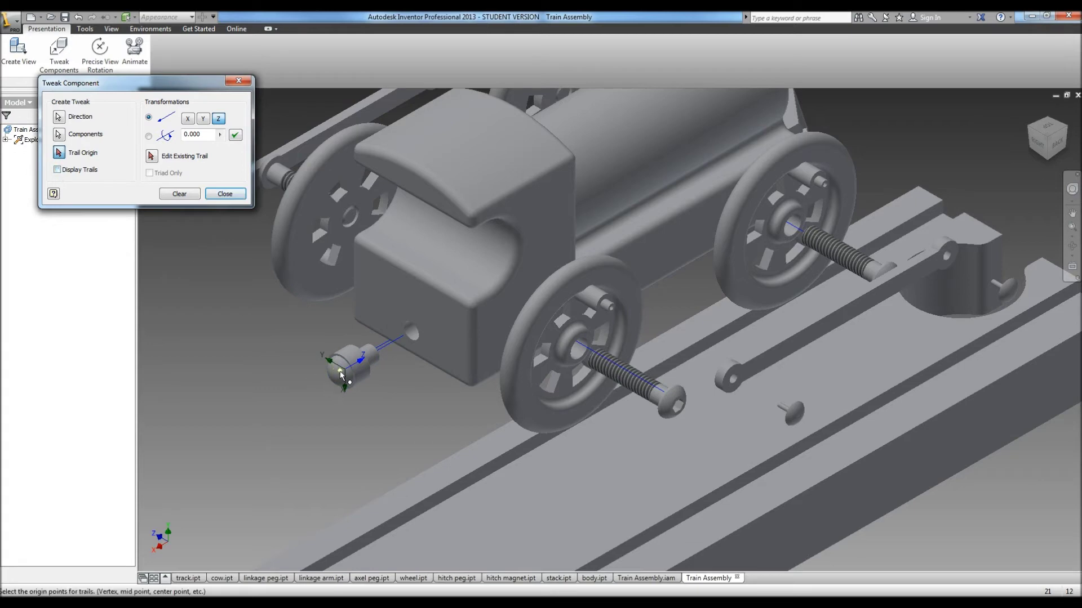
{"action": "left_click_drag", "start_coordinate": [340, 371], "coordinate": [288, 399]}
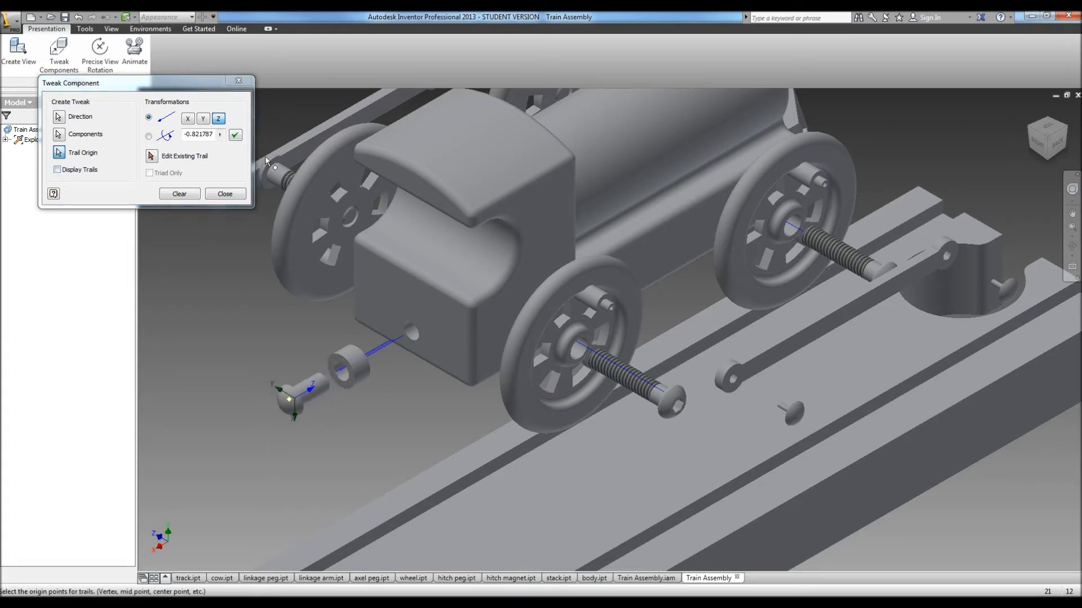
{"action": "left_click", "coordinate": [234, 135]}
{"action": "left_click", "coordinate": [179, 194]}
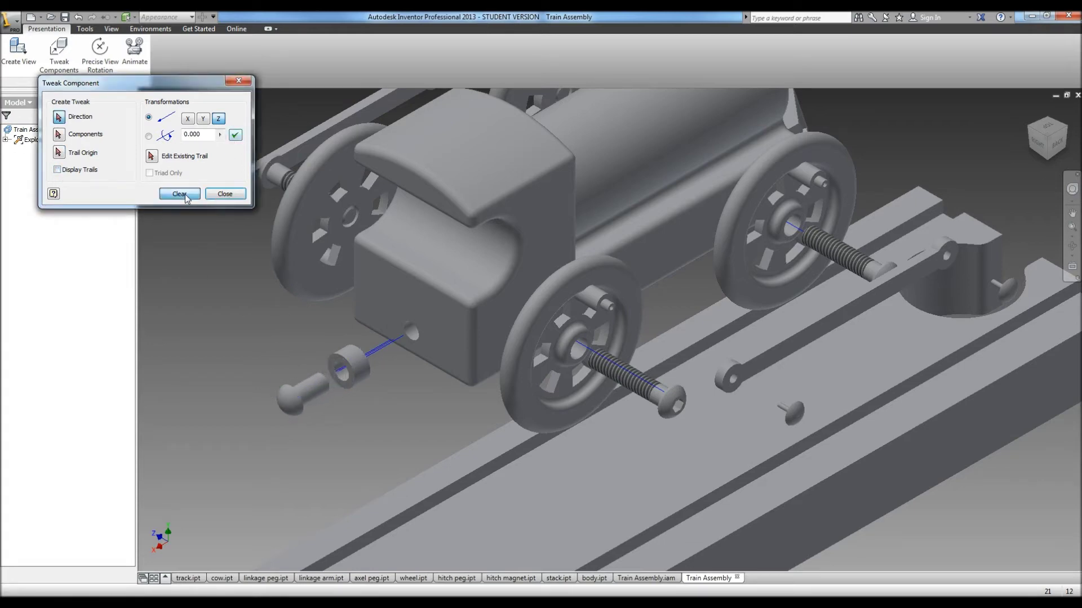
{"action": "left_click", "coordinate": [913, 212]}
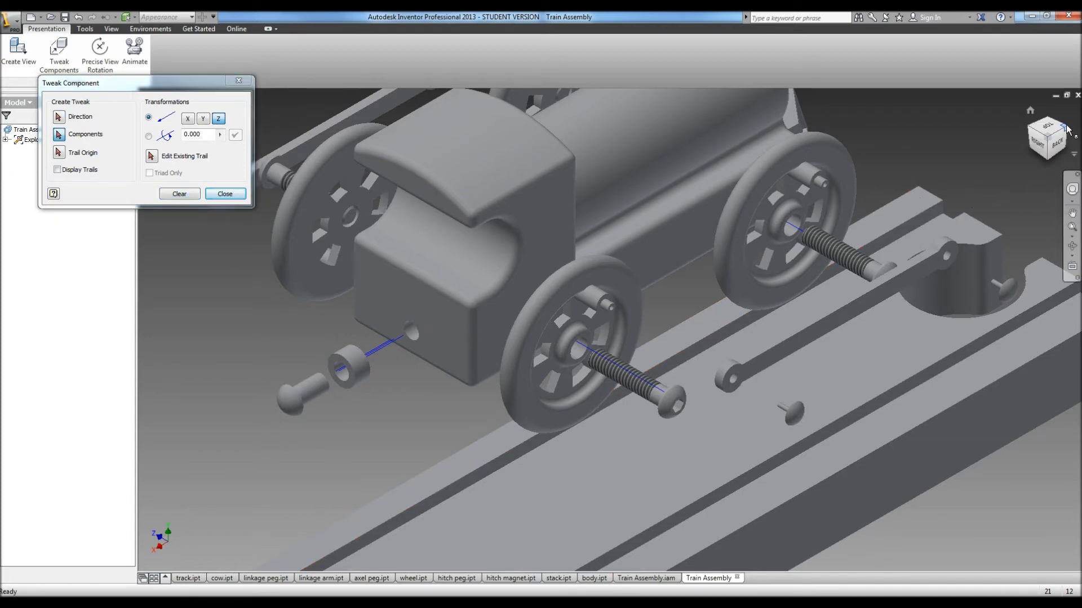
{"action": "left_click", "coordinate": [1067, 129]}
Step: Drag the cow-catcher about 1.61 along Z, down and clear of the locomotive's front
{"action": "scroll", "coordinate": [677, 389], "scroll_direction": "up", "scroll_amount": 6}
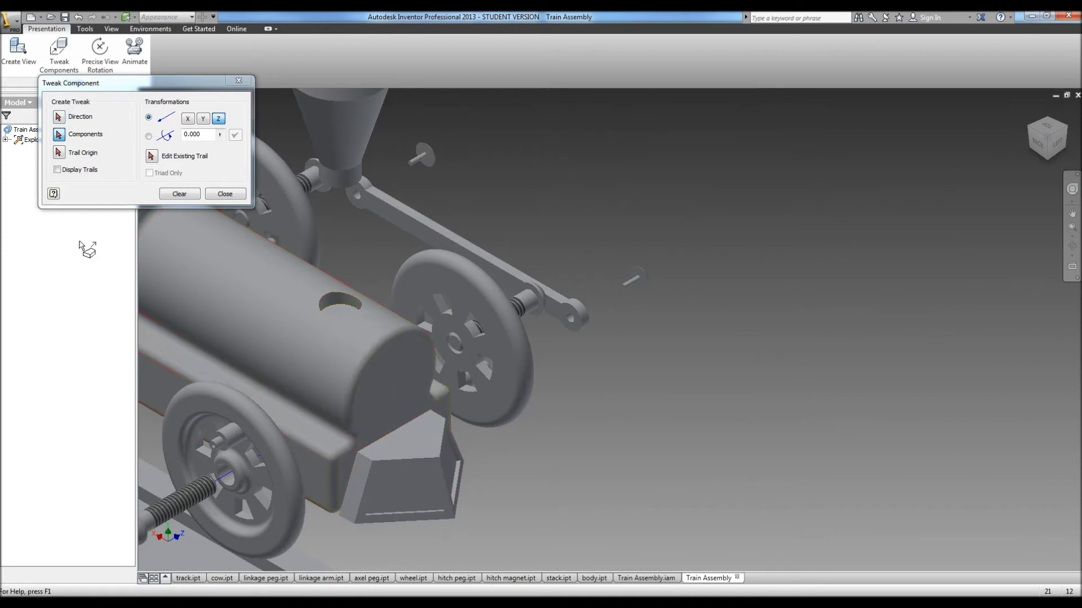
{"action": "left_click", "coordinate": [59, 118]}
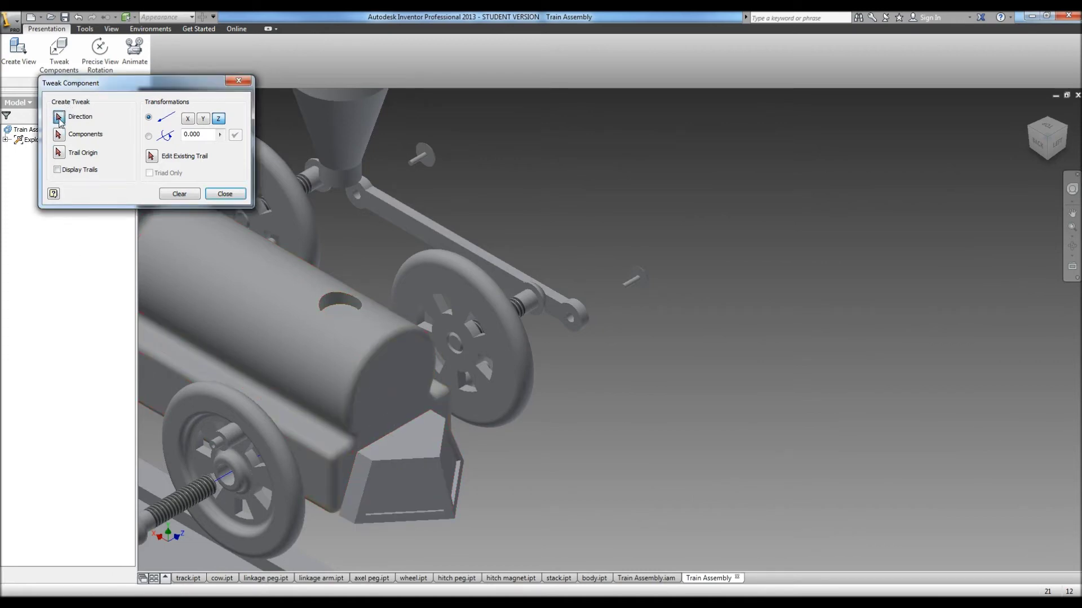
{"action": "left_click", "coordinate": [388, 379]}
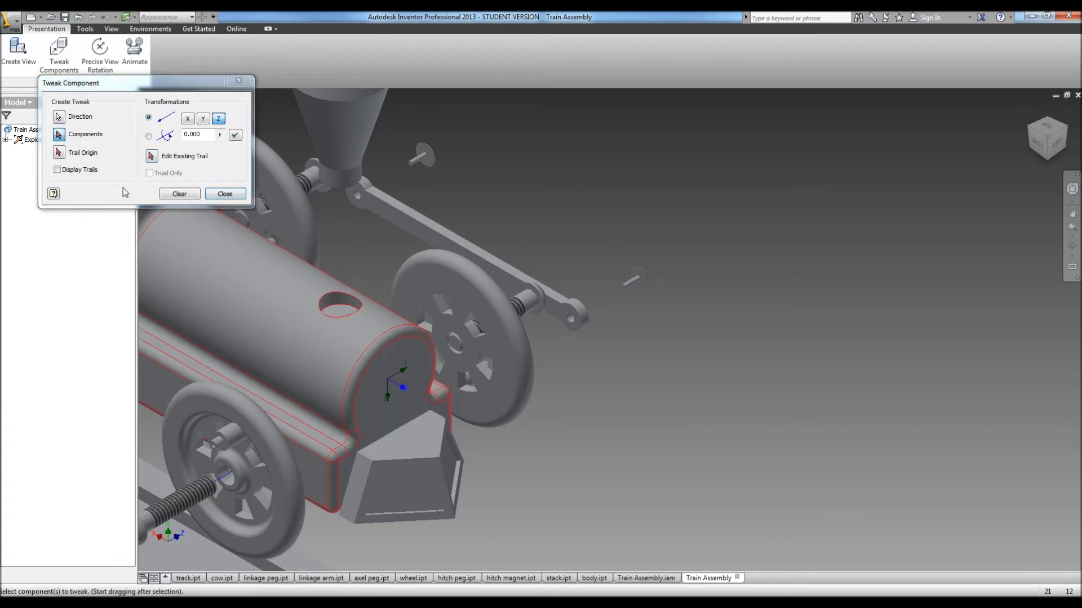
{"action": "left_click", "coordinate": [412, 461]}
{"action": "left_click", "coordinate": [60, 153]}
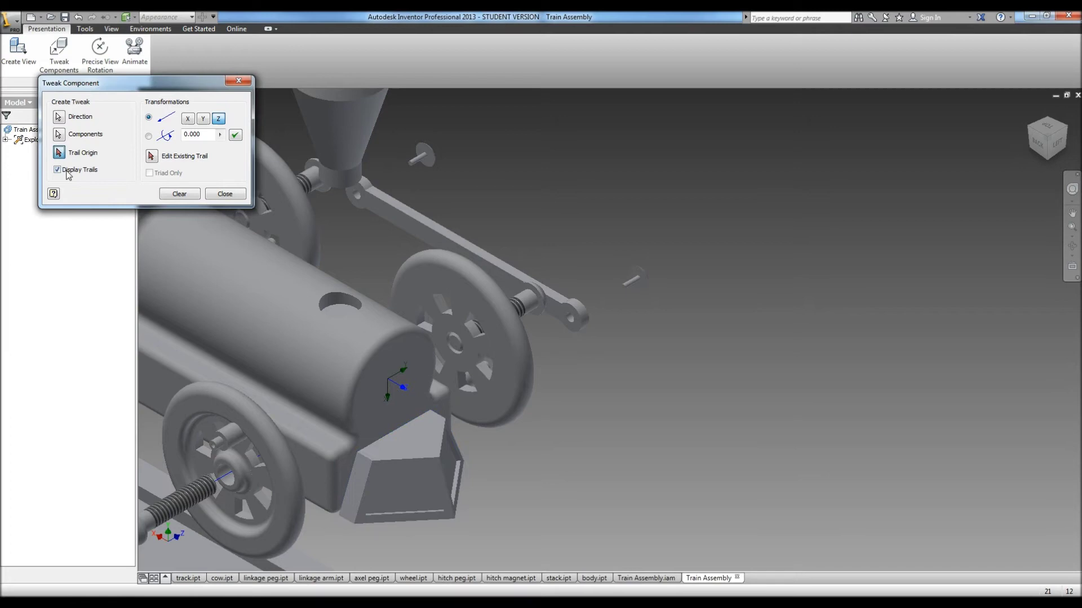
{"action": "left_click_drag", "start_coordinate": [422, 457], "coordinate": [557, 505]}
{"action": "left_click", "coordinate": [236, 136]}
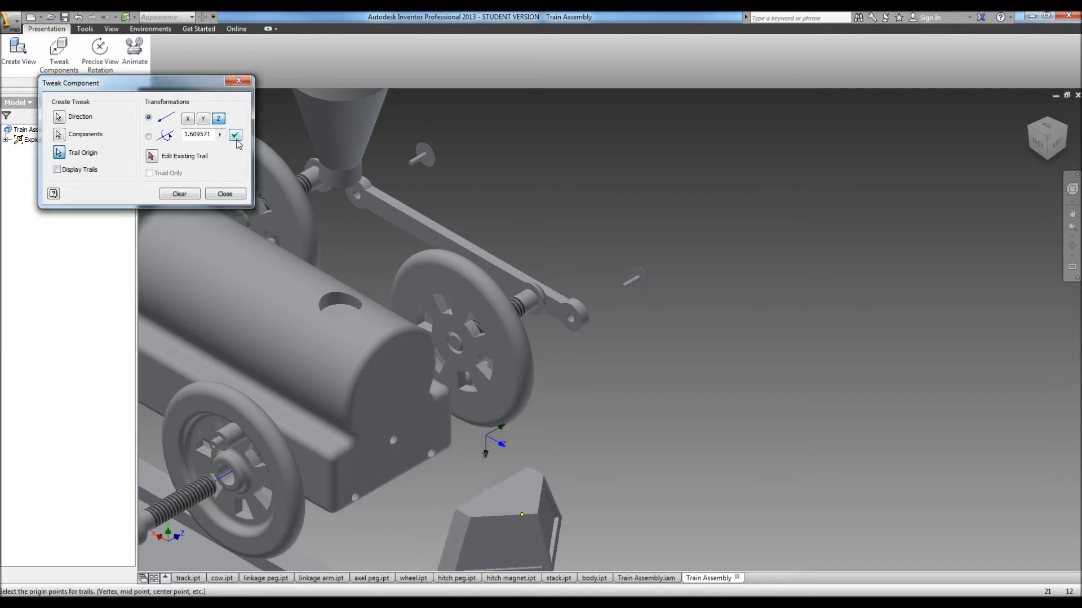
{"action": "left_click", "coordinate": [179, 194]}
Step: Tweak the locomotive body 0.75 along X, then close Tweak Component
{"action": "left_click", "coordinate": [99, 138]}
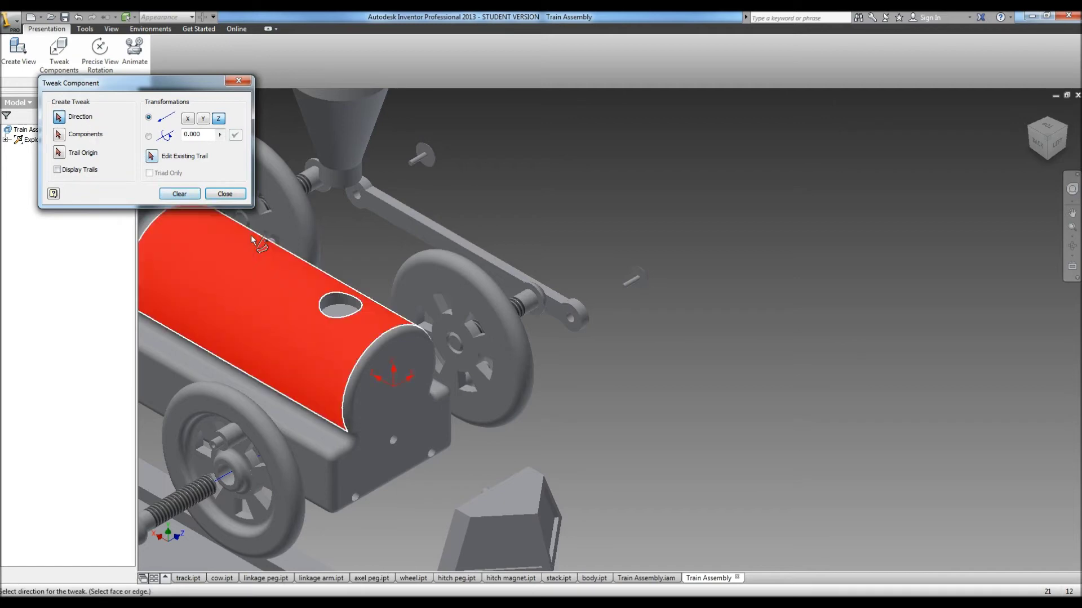
{"action": "left_click", "coordinate": [356, 353]}
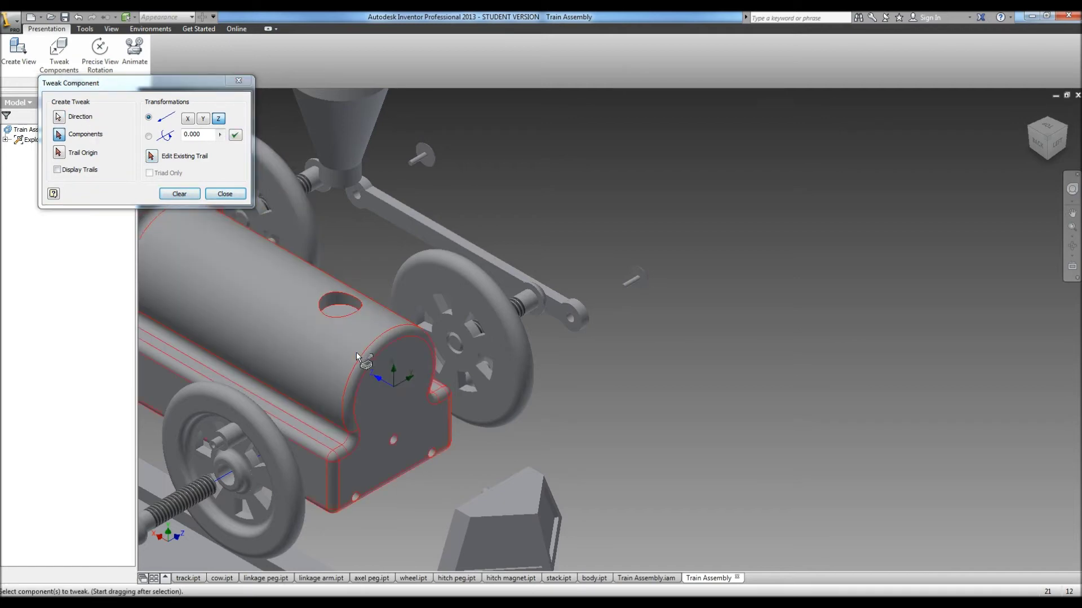
{"action": "left_click", "coordinate": [59, 135]}
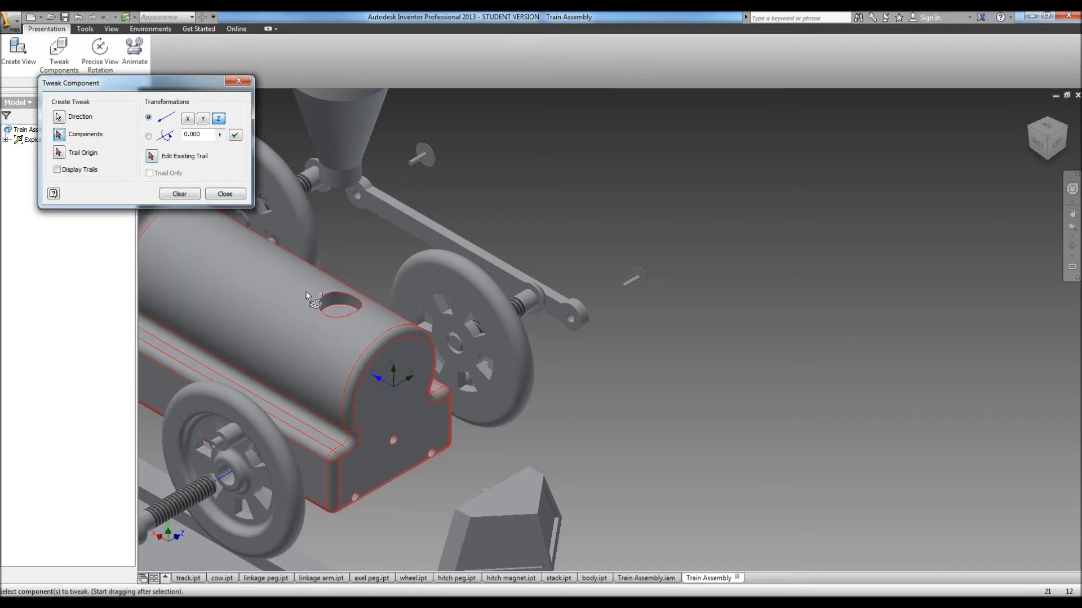
{"action": "left_click", "coordinate": [59, 154]}
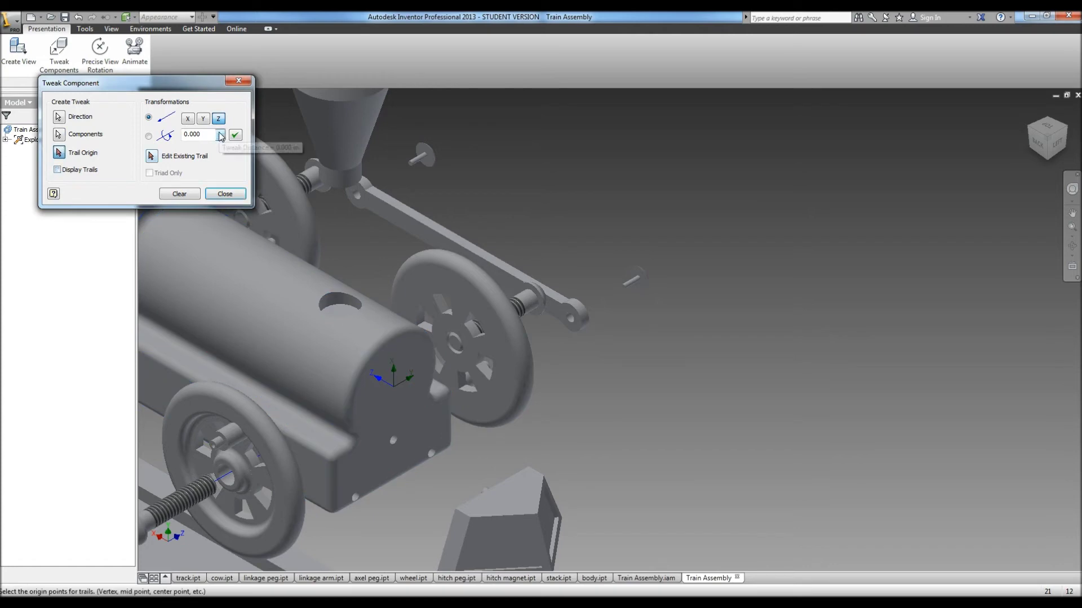
{"action": "left_click_drag", "start_coordinate": [343, 342], "coordinate": [341, 303]}
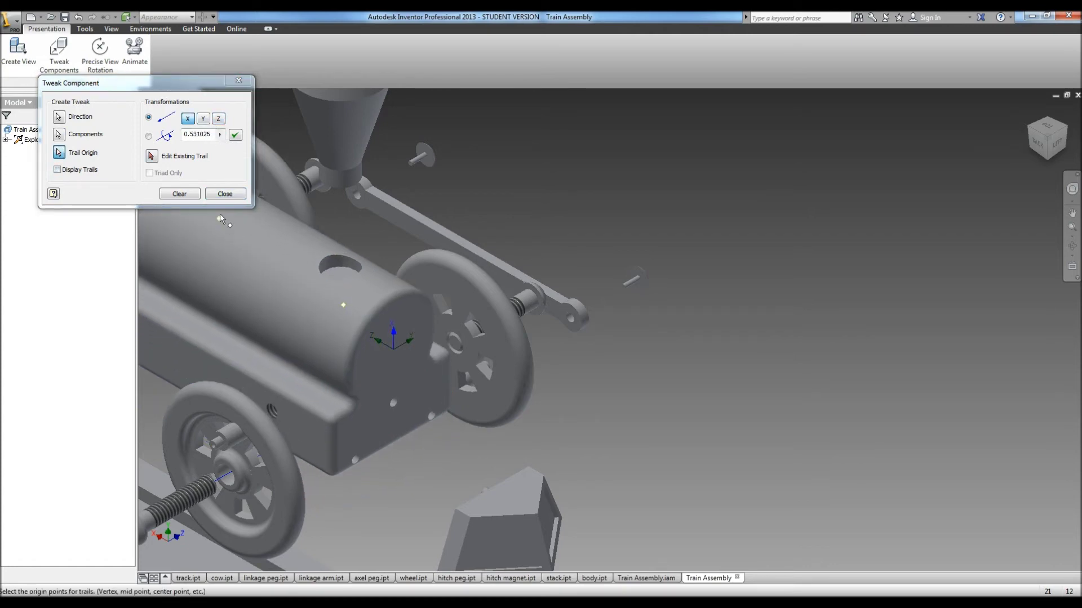
{"action": "left_click", "coordinate": [203, 135]}
{"action": "type", "text": ".7"}
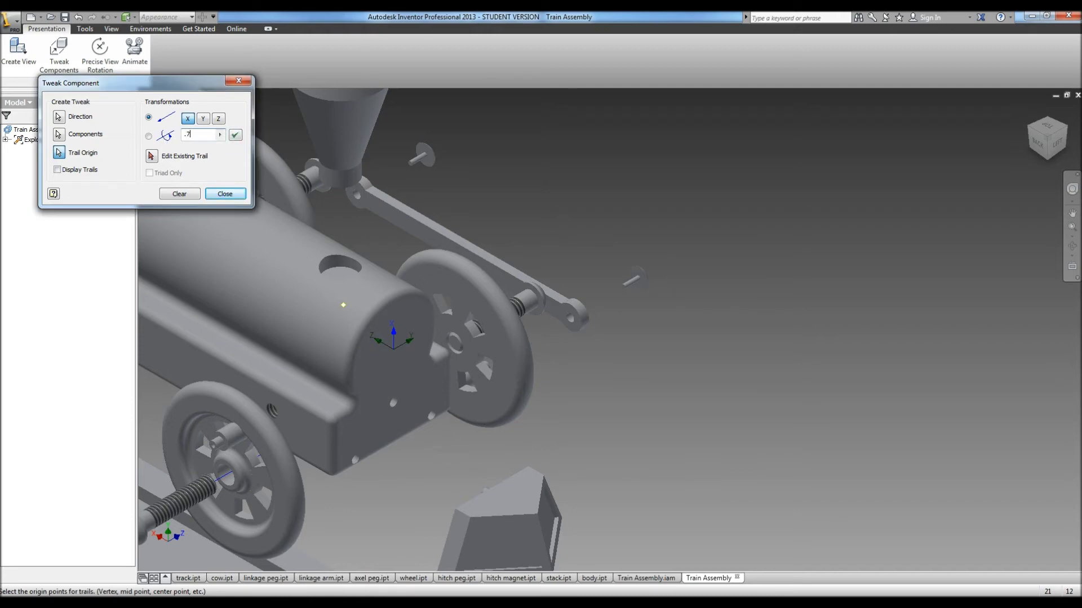
{"action": "type", "text": "5"}
{"action": "left_click", "coordinate": [235, 135]}
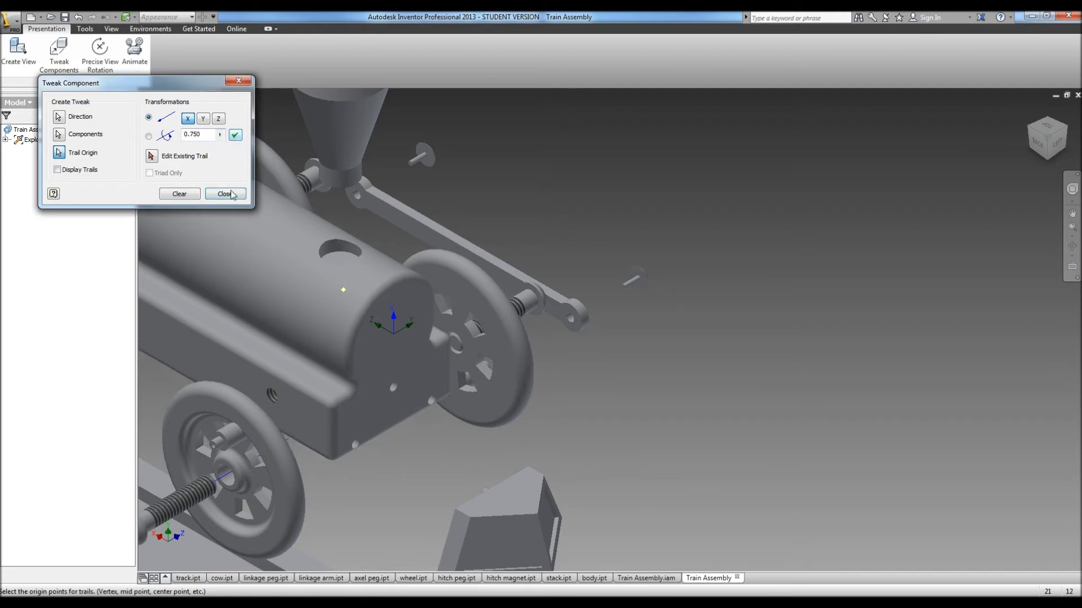
{"action": "left_click", "coordinate": [224, 194]}
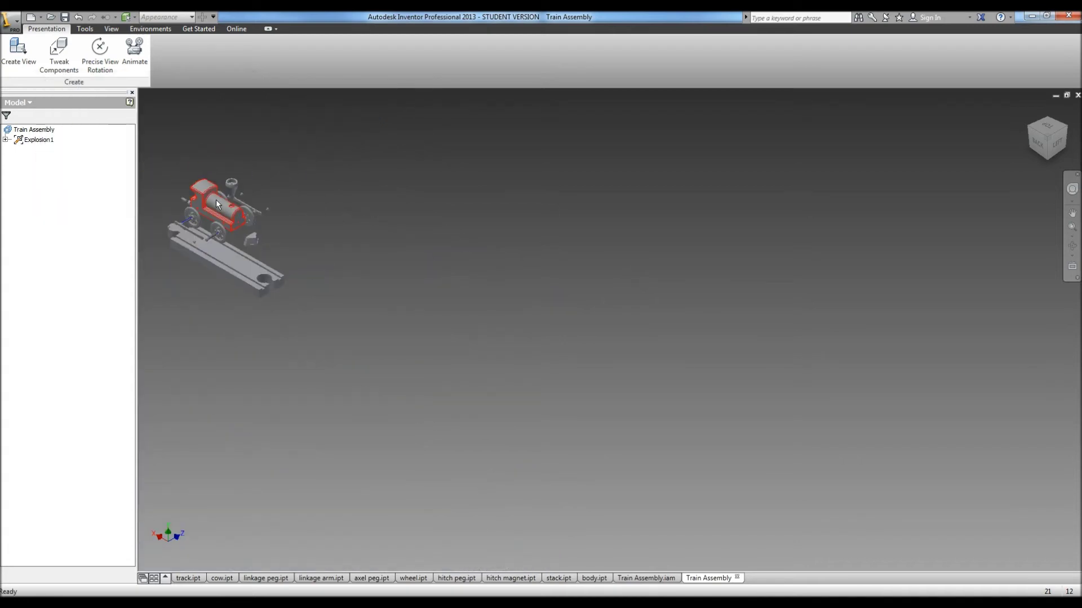
Step: Play the explosion animation forward in the Animation dialog, then close it
{"action": "left_click", "coordinate": [134, 51]}
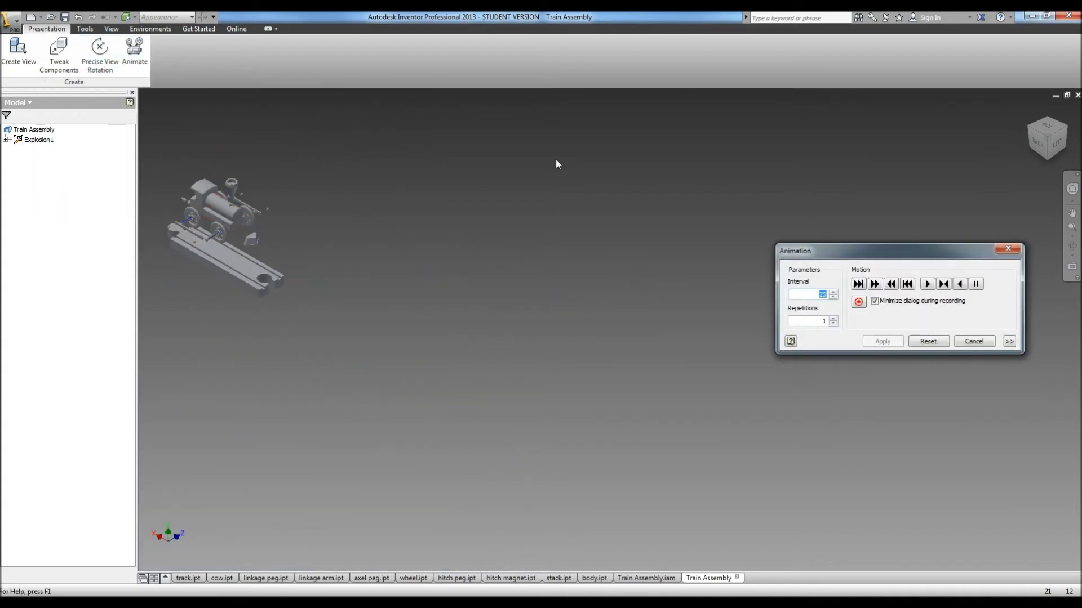
{"action": "left_click", "coordinate": [936, 286]}
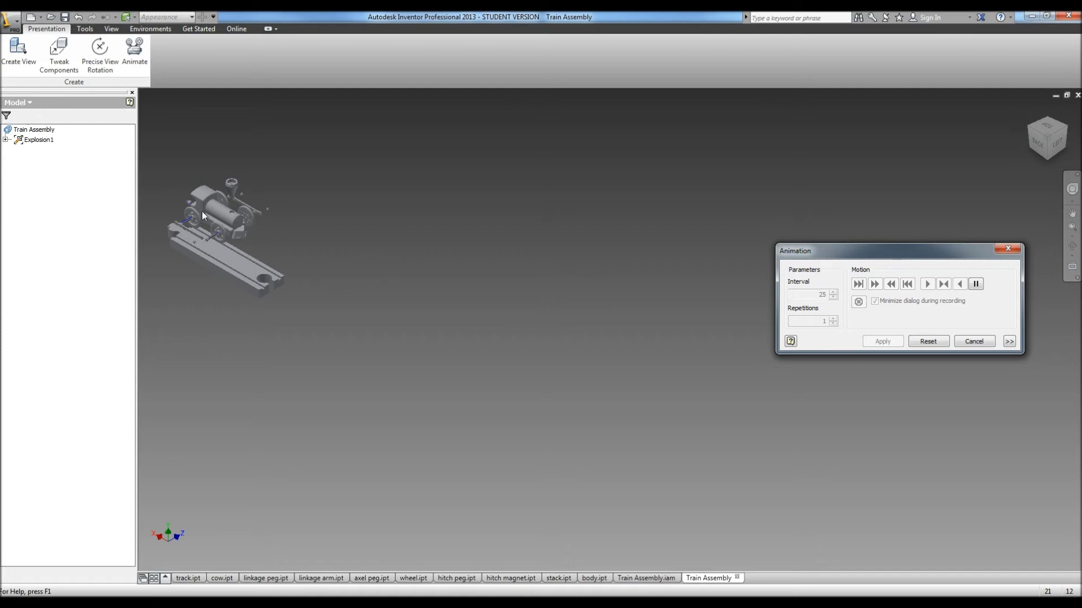
{"action": "left_click", "coordinate": [964, 343]}
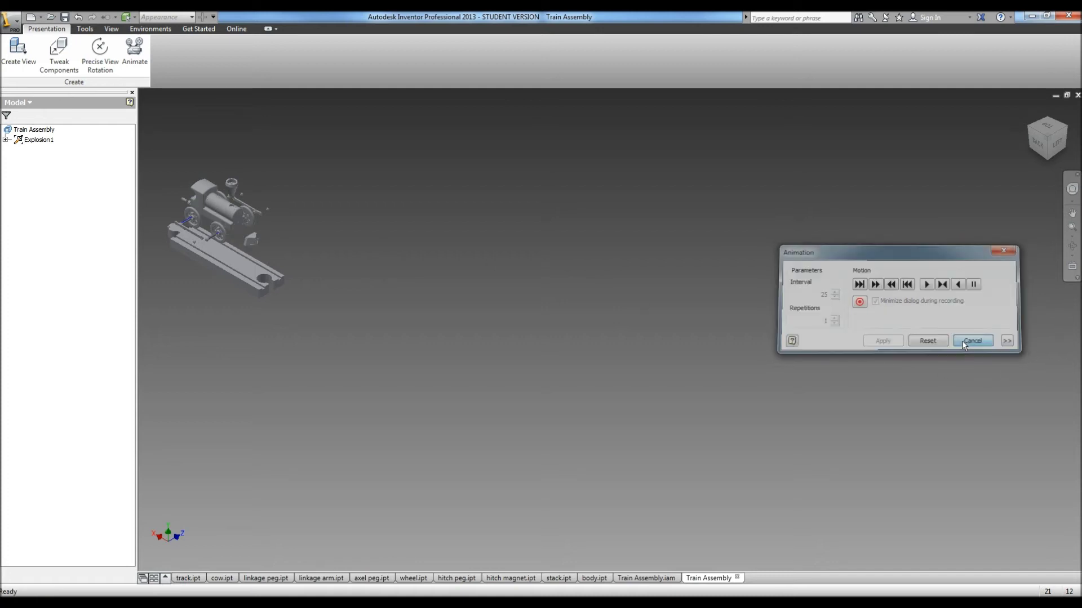
Step: Switch the browser to Sequence View and expand Task1 to list its sequences
{"action": "left_click", "coordinate": [7, 115]}
{"action": "left_click", "coordinate": [4, 141]}
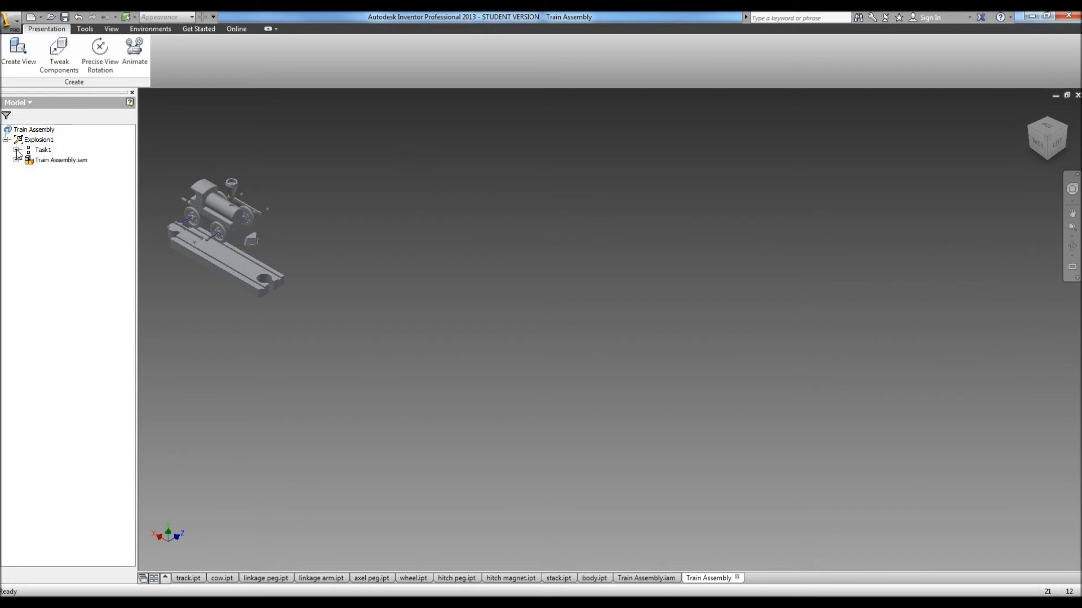
{"action": "left_click", "coordinate": [16, 150]}
{"action": "left_click", "coordinate": [50, 163]}
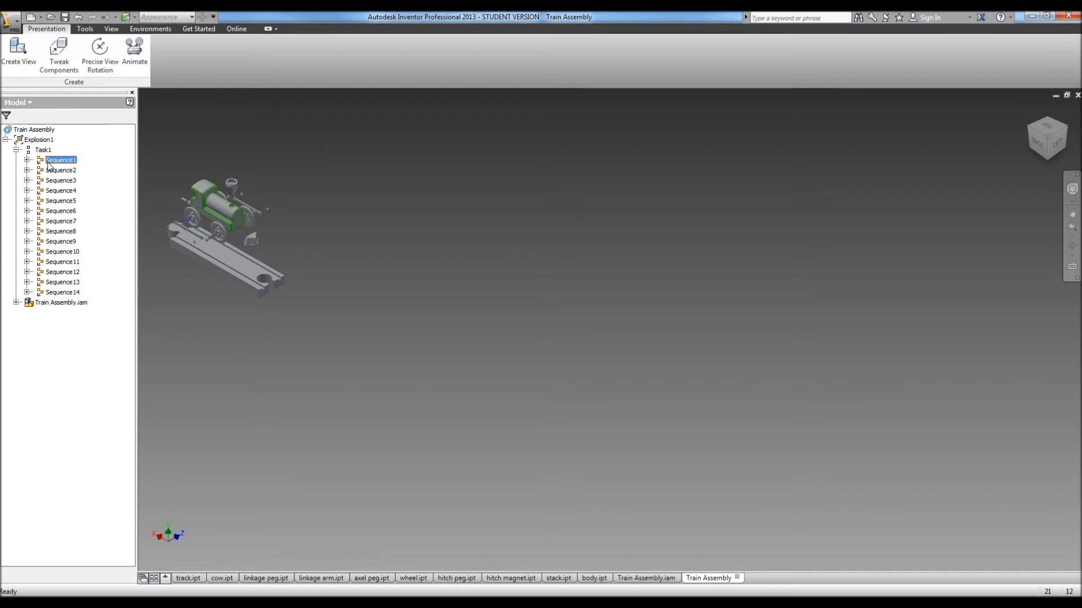
{"action": "scroll", "coordinate": [227, 209], "scroll_direction": "up", "scroll_amount": 3}
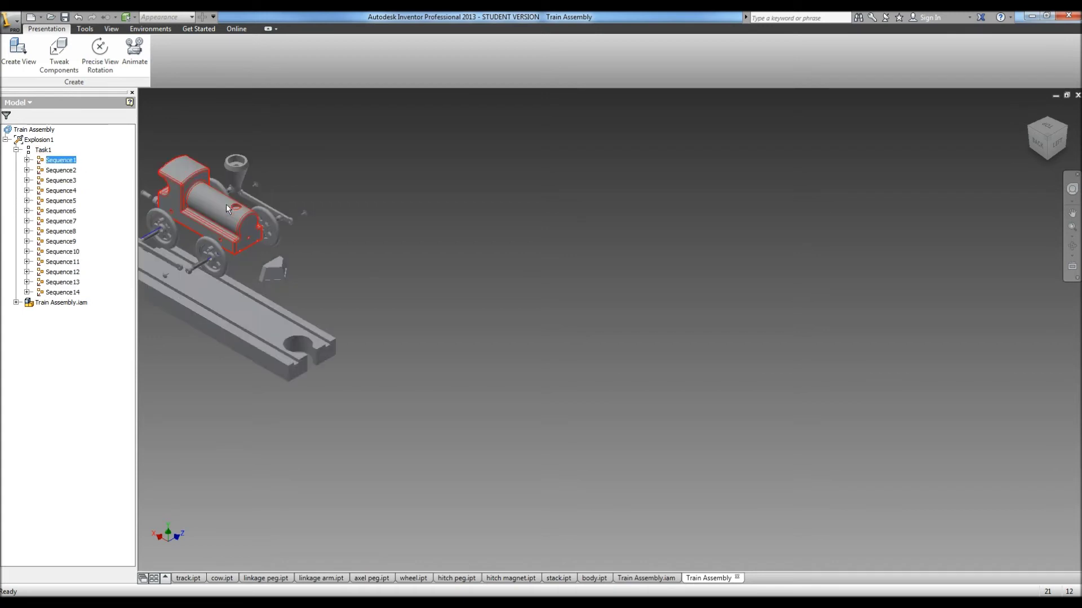
Step: Store the current view as Sequence1's camera
{"action": "right_click", "coordinate": [67, 164]}
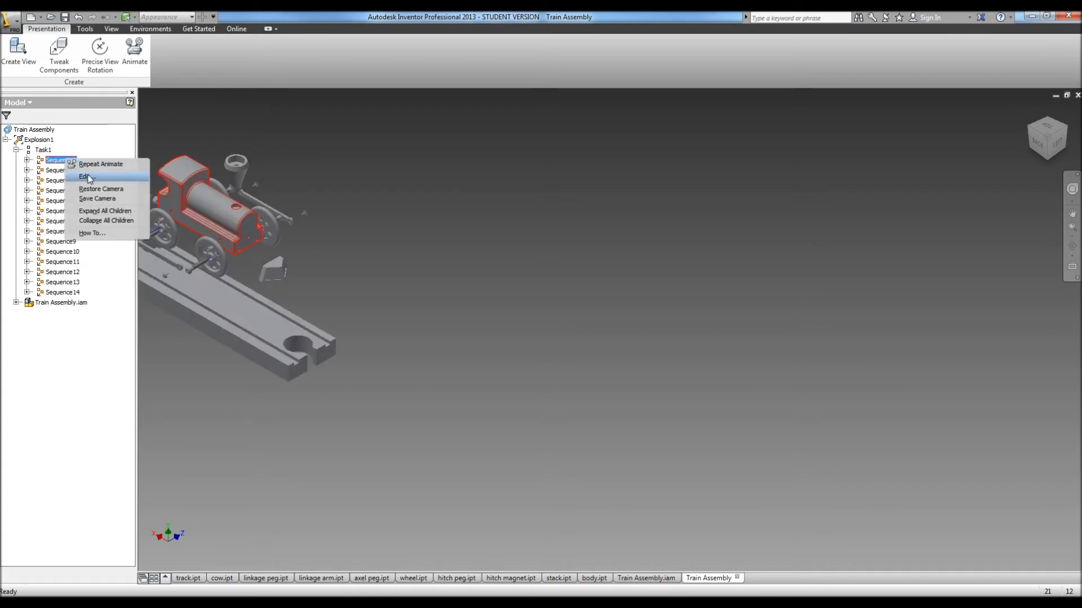
{"action": "left_click", "coordinate": [84, 174]}
{"action": "left_click", "coordinate": [287, 256]}
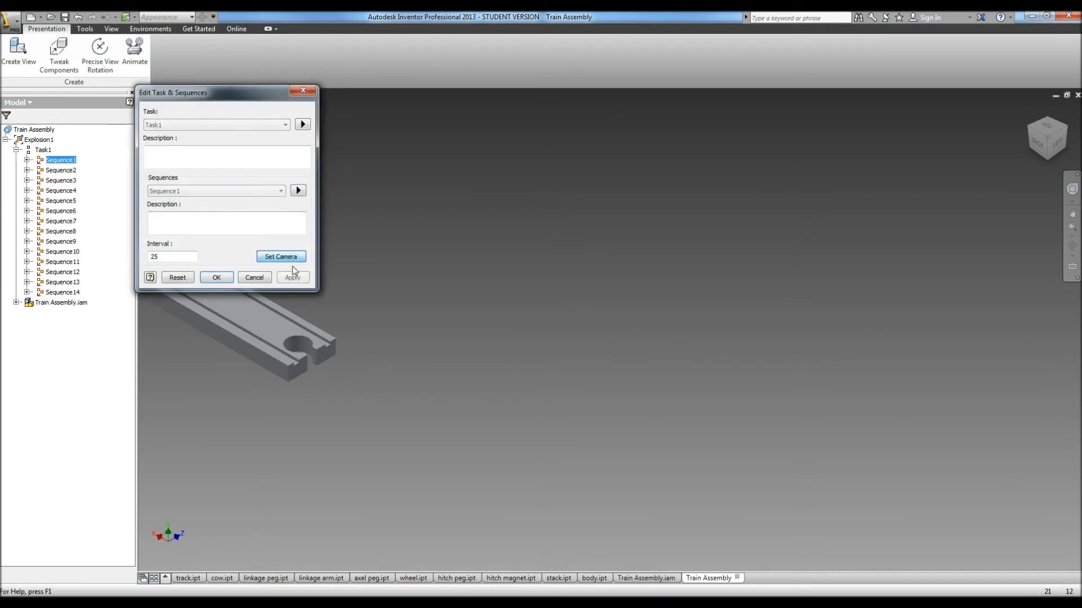
{"action": "left_click", "coordinate": [291, 279]}
{"action": "left_click", "coordinate": [225, 278]}
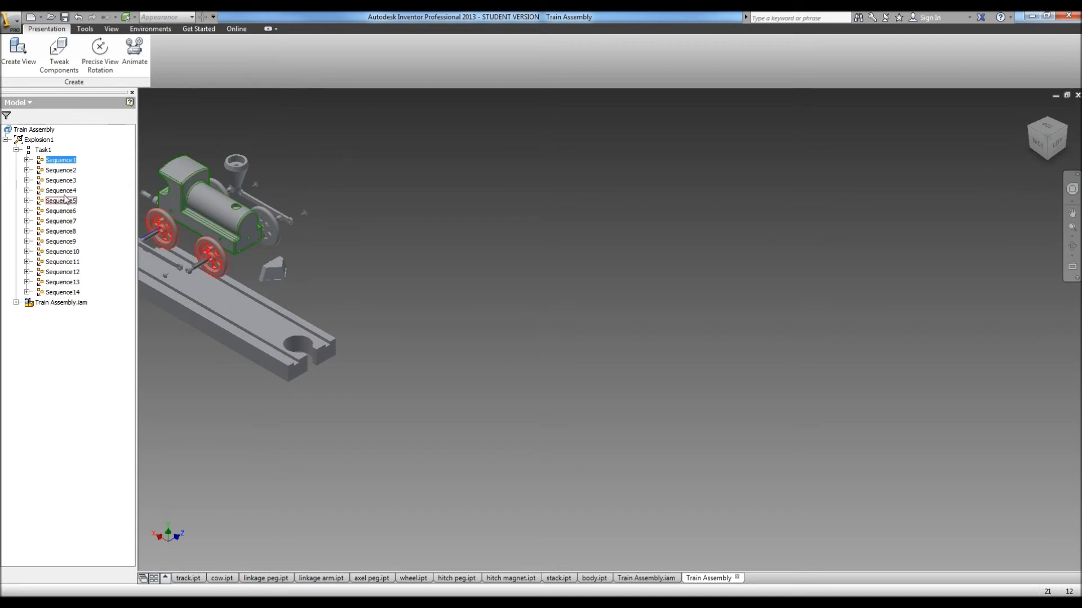
Step: Orbit the model to a new angle and save that view as Sequence2's camera
{"action": "left_click", "coordinate": [51, 172]}
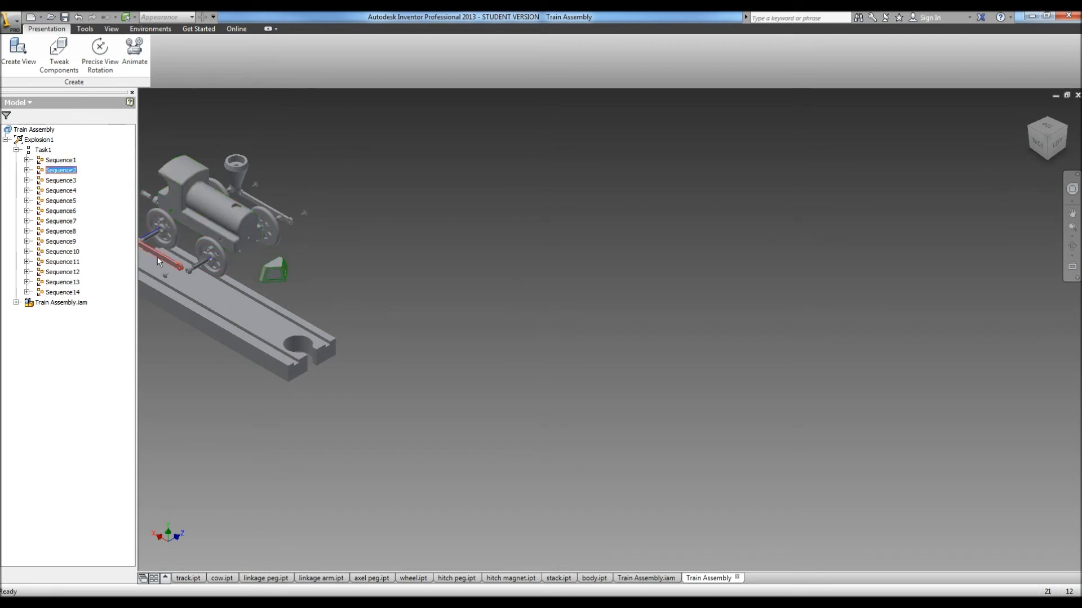
{"action": "scroll", "coordinate": [279, 288], "scroll_direction": "up", "scroll_amount": 3}
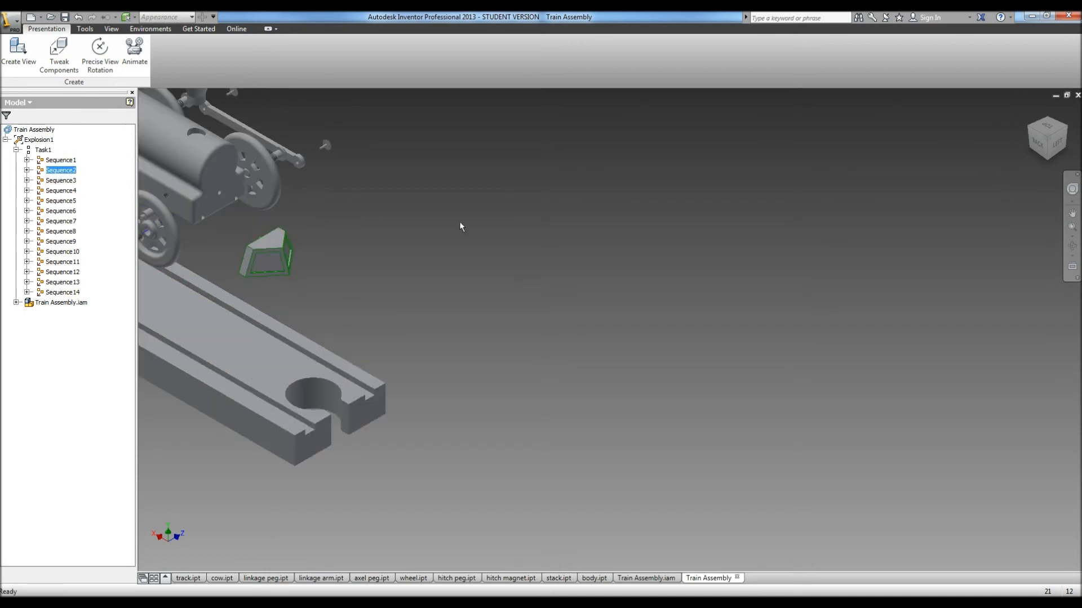
{"action": "left_click", "coordinate": [1074, 246]}
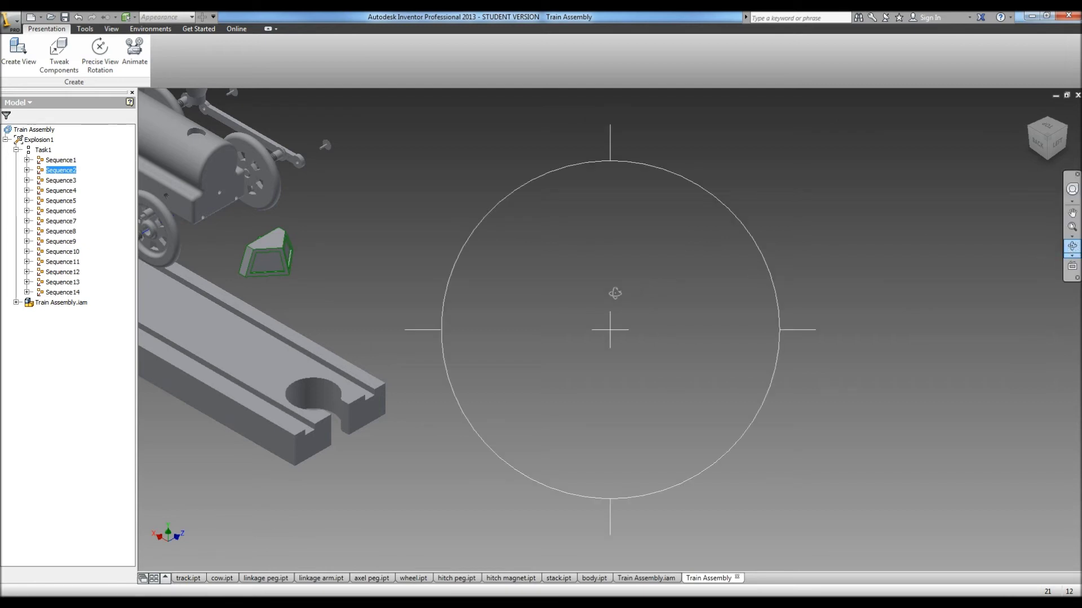
{"action": "left_click_drag", "start_coordinate": [614, 295], "coordinate": [676, 282]}
{"action": "right_click", "coordinate": [494, 180]}
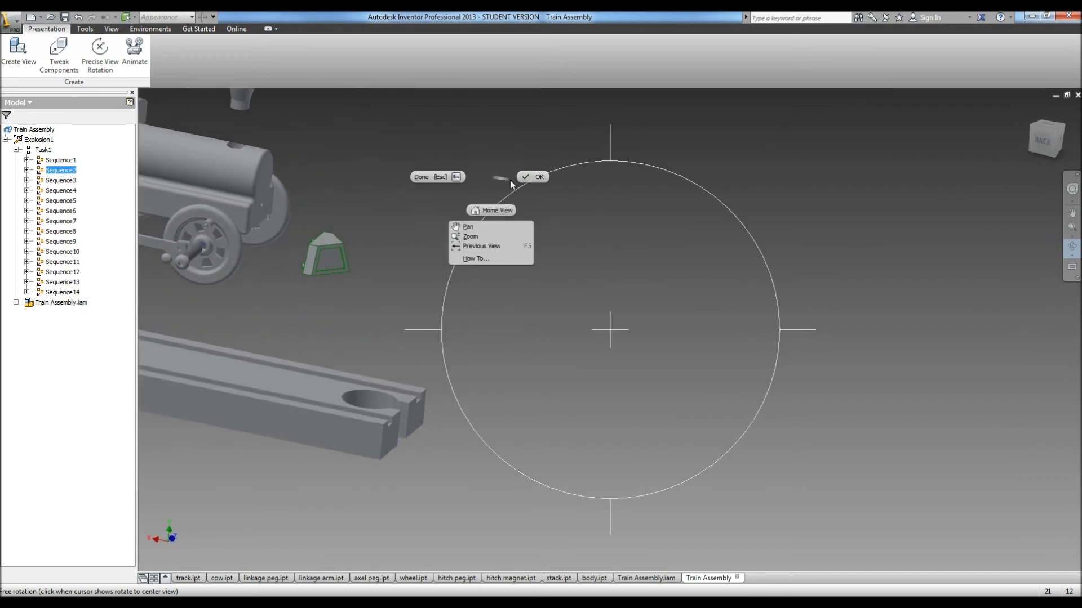
{"action": "left_click", "coordinate": [434, 176]}
{"action": "right_click", "coordinate": [61, 169]}
{"action": "left_click", "coordinate": [62, 181]}
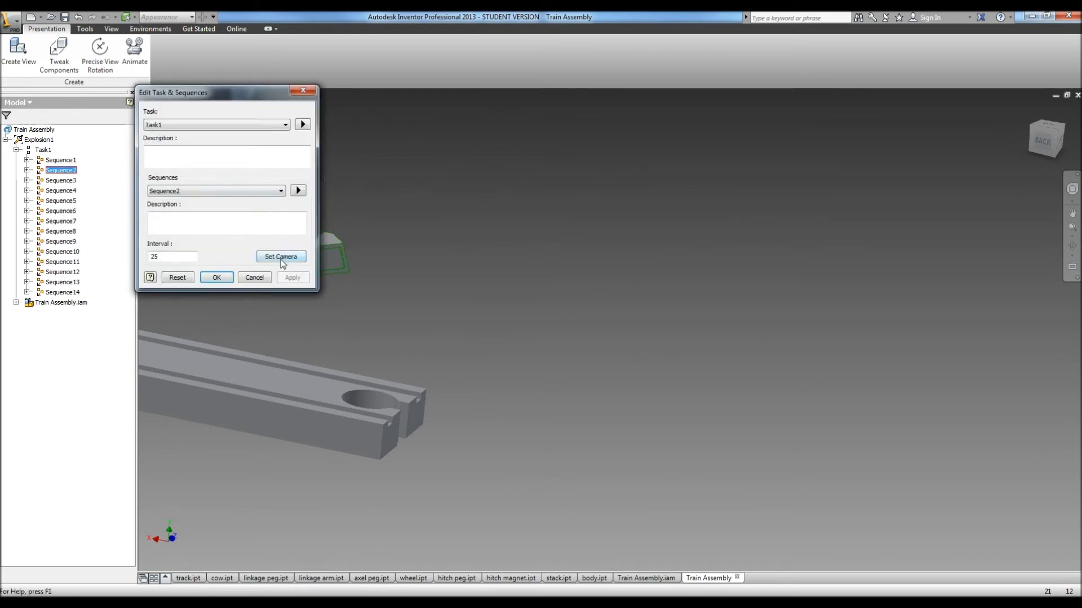
{"action": "left_click", "coordinate": [217, 278]}
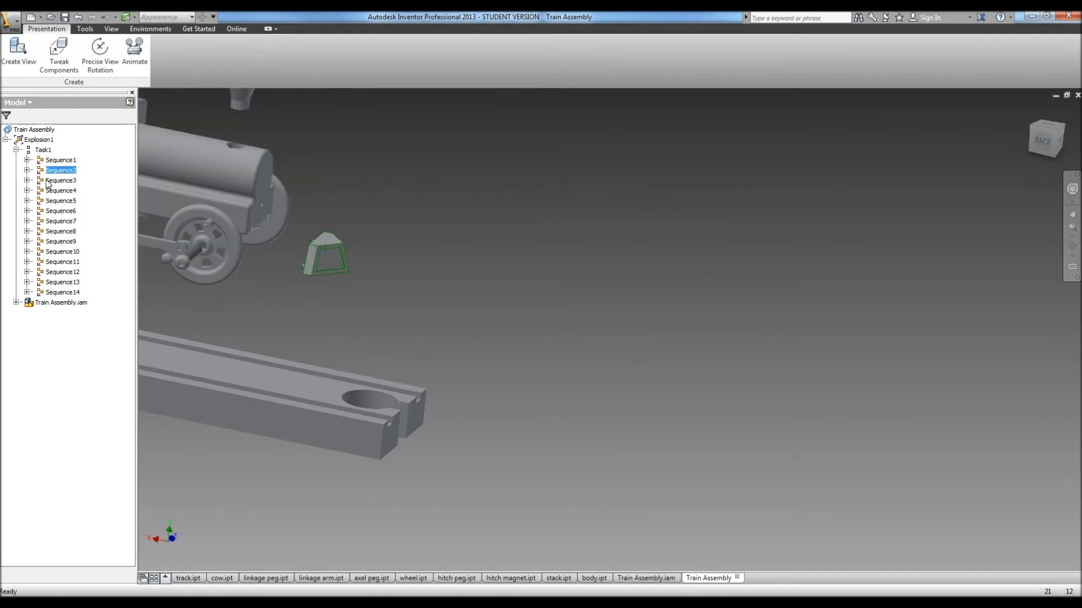
{"action": "left_click", "coordinate": [52, 180]}
Step: Turn to an isometric corner view and store it as Sequence3's camera
{"action": "scroll", "coordinate": [211, 208], "scroll_direction": "down", "scroll_amount": 4}
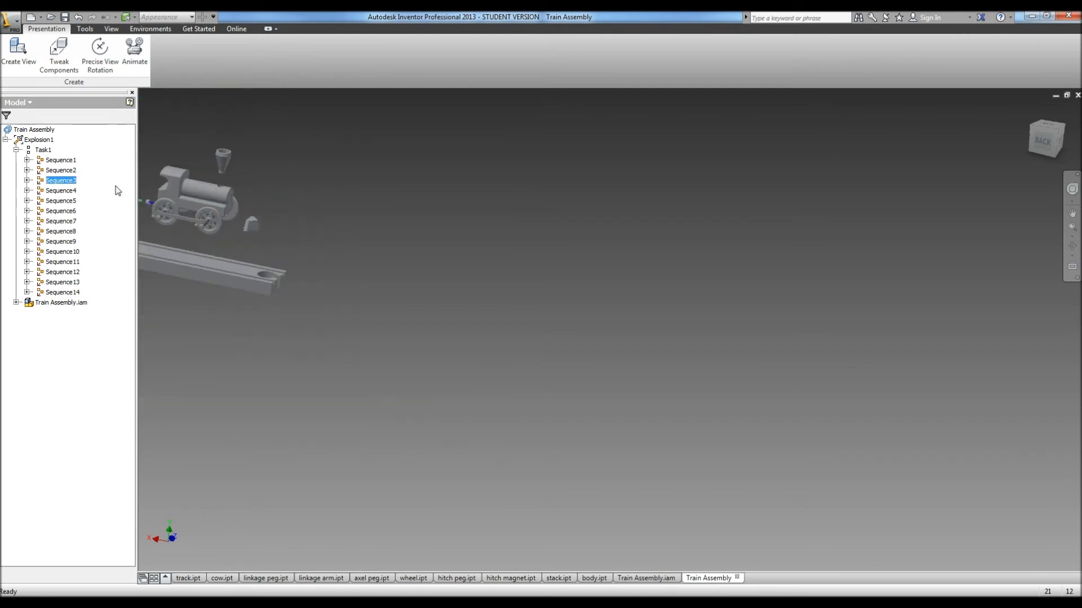
{"action": "left_click", "coordinate": [1029, 127]}
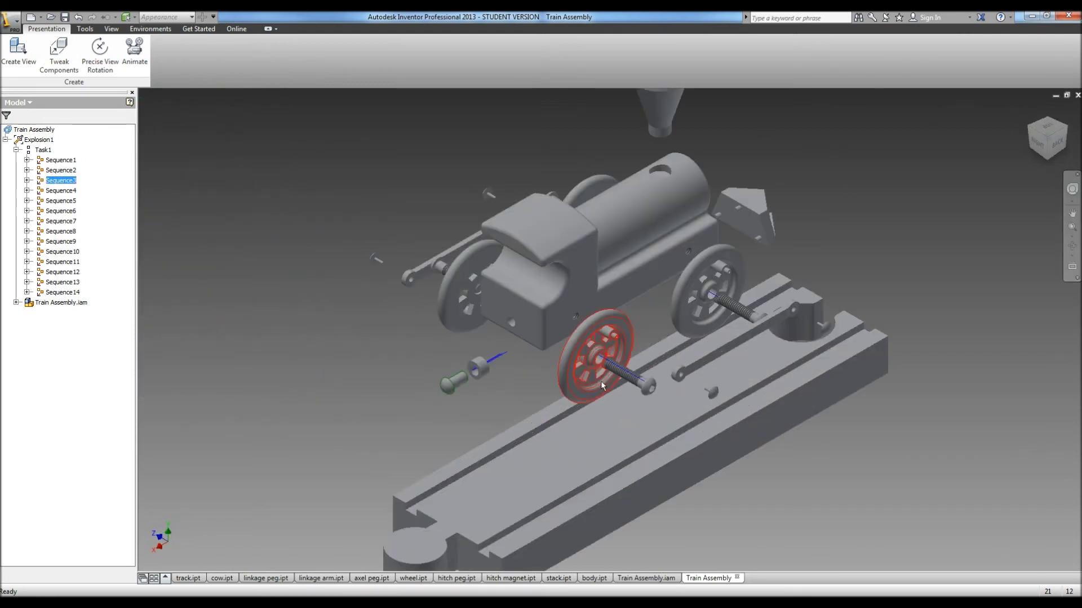
{"action": "right_click", "coordinate": [64, 185]}
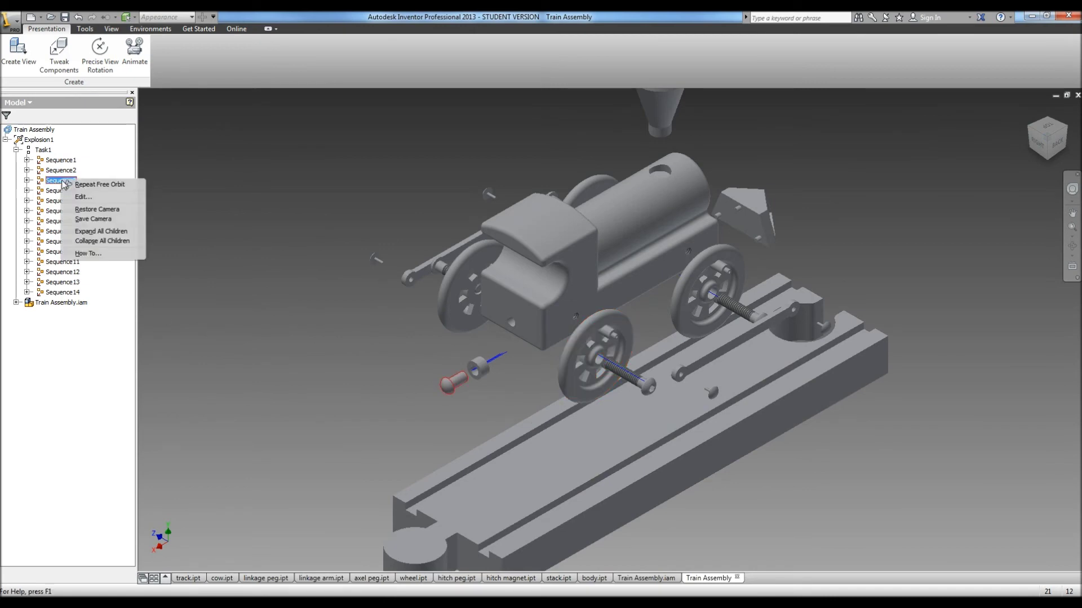
{"action": "left_click", "coordinate": [72, 201]}
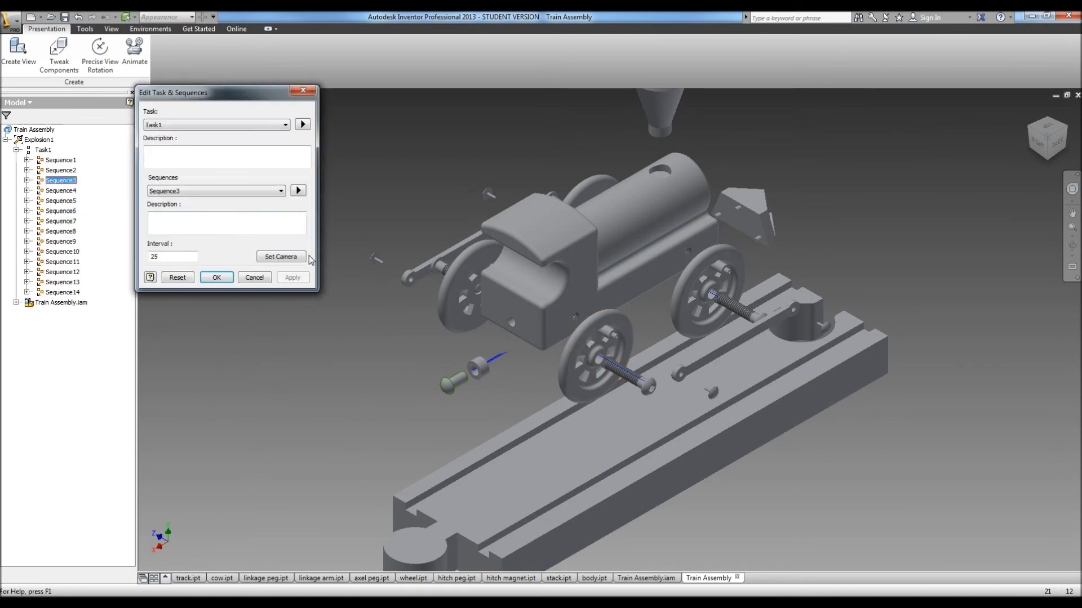
{"action": "left_click", "coordinate": [281, 257]}
{"action": "left_click", "coordinate": [292, 278]}
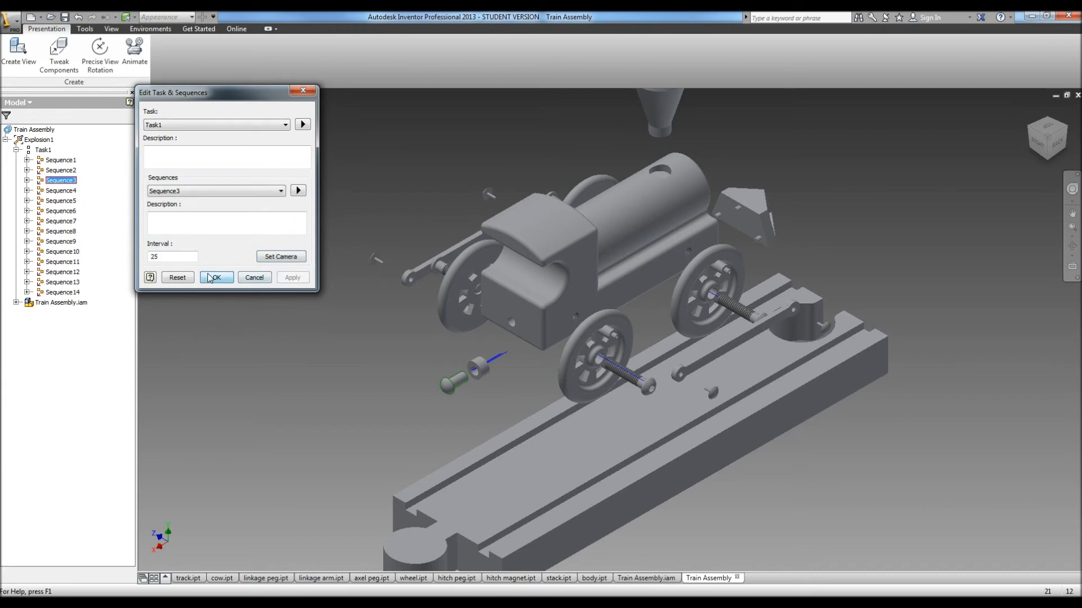
{"action": "left_click", "coordinate": [214, 277]}
Step: Store the same isometric view as the camera for Sequence4 and Sequence5
{"action": "left_click", "coordinate": [61, 190]}
{"action": "right_click", "coordinate": [62, 192]}
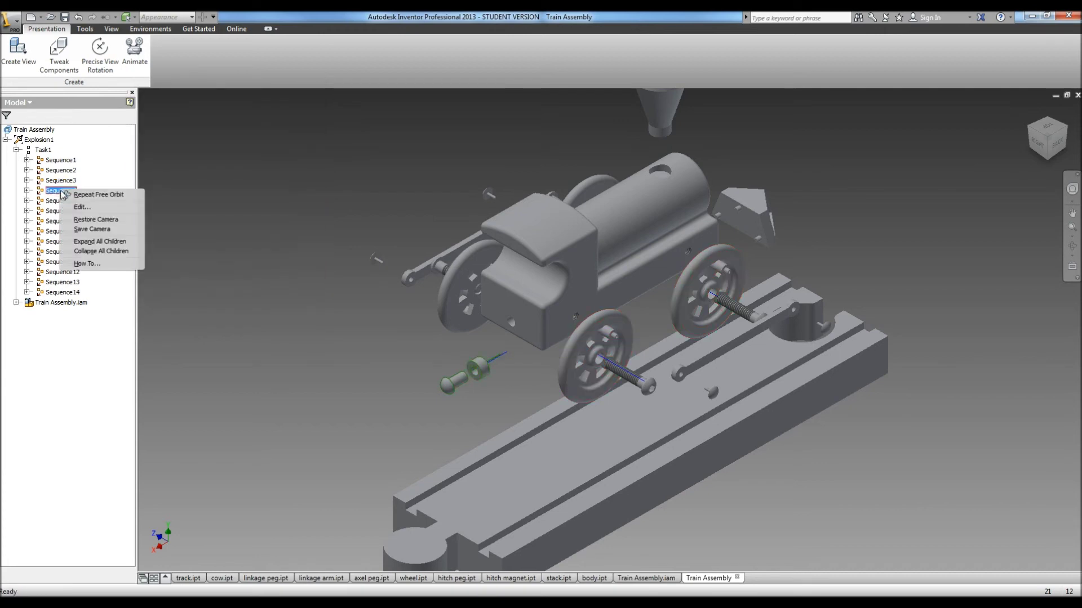
{"action": "left_click", "coordinate": [82, 207]}
{"action": "left_click", "coordinate": [280, 256]}
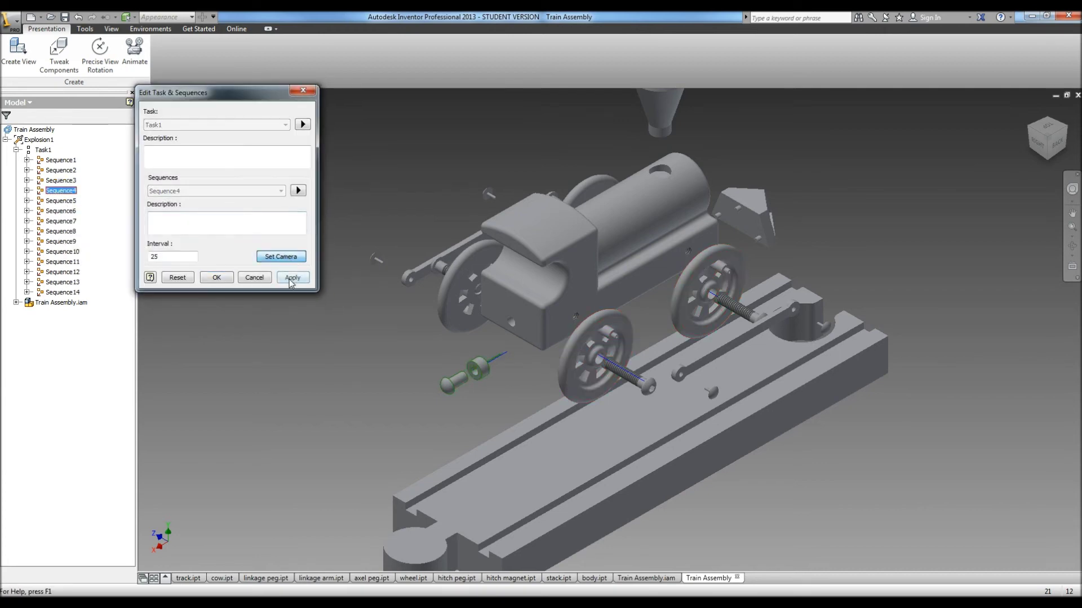
{"action": "left_click", "coordinate": [291, 280]}
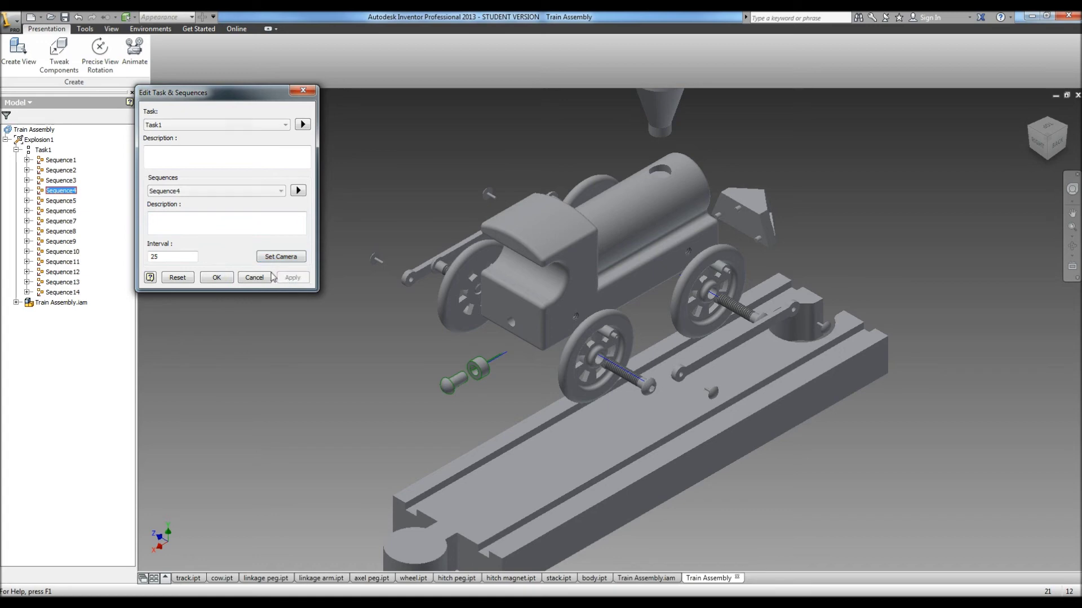
{"action": "left_click", "coordinate": [230, 278]}
{"action": "left_click", "coordinate": [70, 203]}
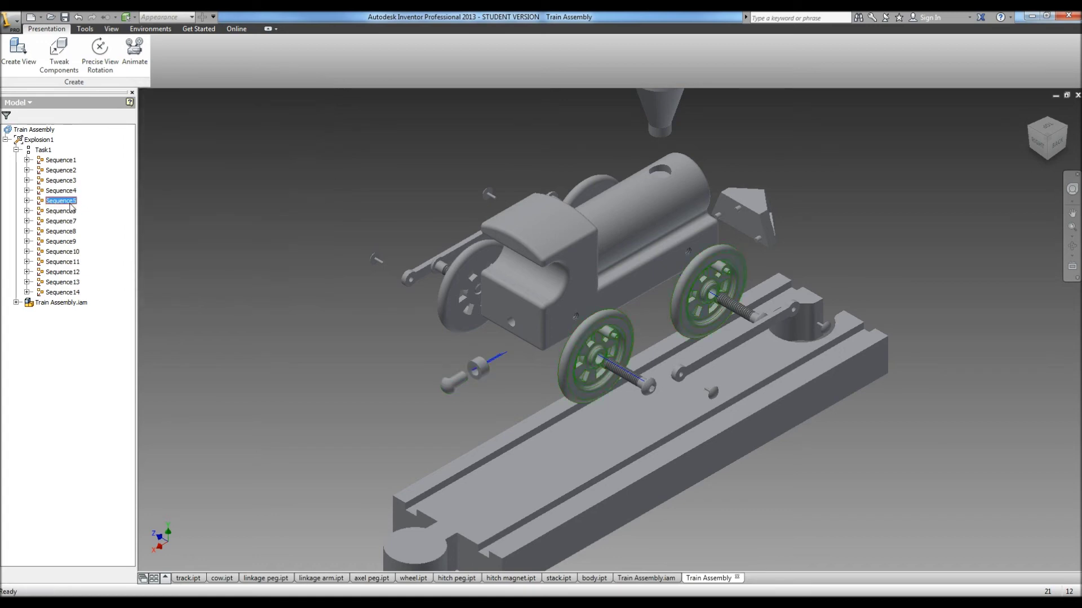
{"action": "right_click", "coordinate": [70, 206]}
{"action": "left_click", "coordinate": [80, 222]}
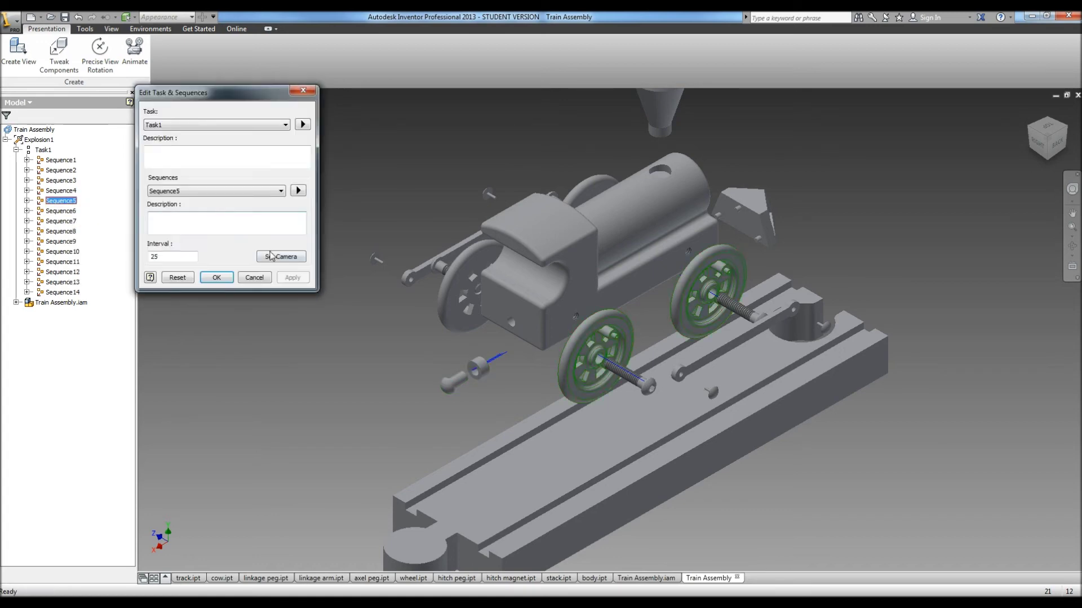
{"action": "left_click", "coordinate": [272, 257]}
{"action": "left_click", "coordinate": [291, 279]}
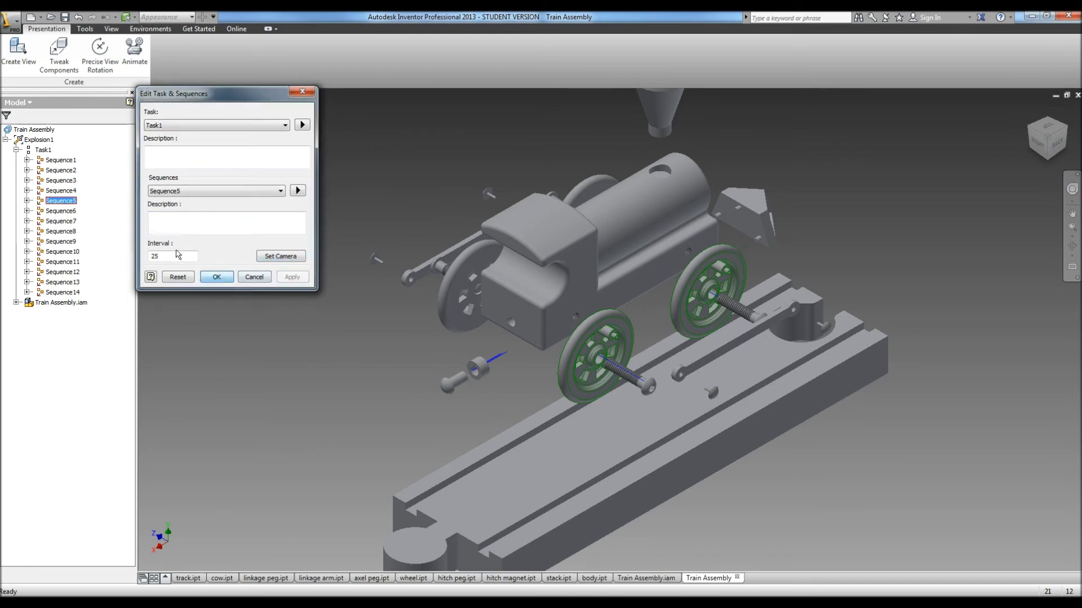
{"action": "left_click", "coordinate": [216, 277]}
{"action": "left_click", "coordinate": [54, 212]}
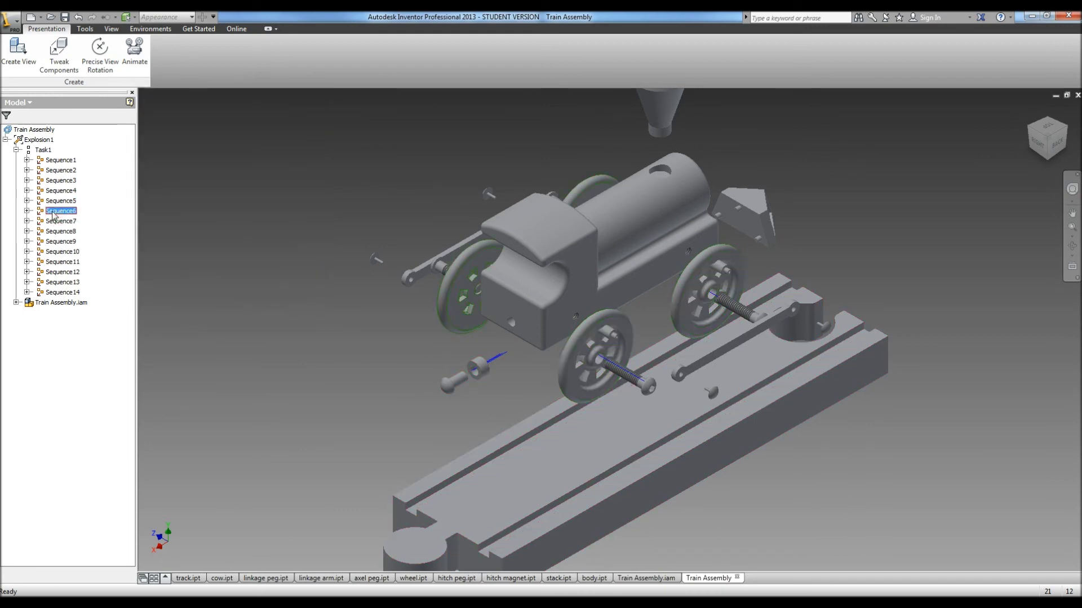
{"action": "left_click", "coordinate": [1026, 127]}
Step: Save the current exploded view as the camera for Sequence6 and Sequence7
{"action": "scroll", "coordinate": [622, 371], "scroll_direction": "down", "scroll_amount": 5}
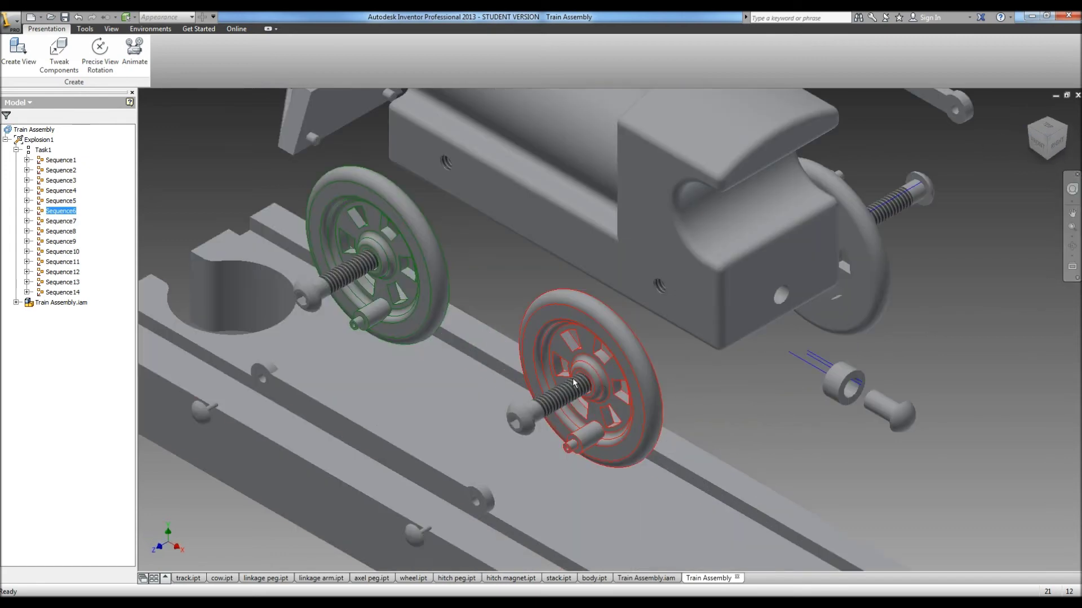
{"action": "right_click", "coordinate": [60, 215]}
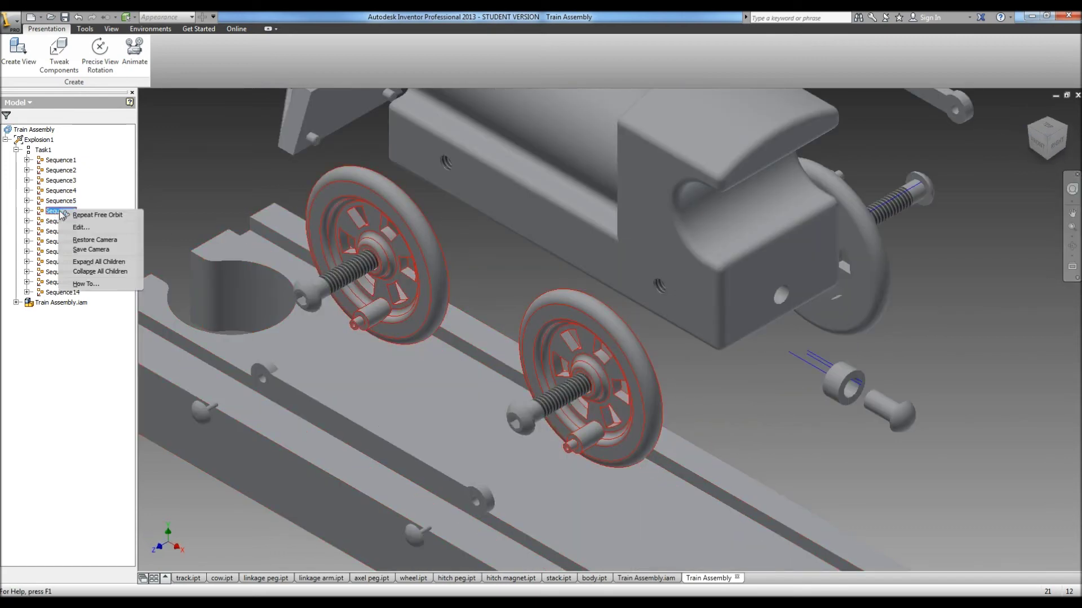
{"action": "left_click", "coordinate": [79, 241]}
{"action": "left_click", "coordinate": [281, 256]}
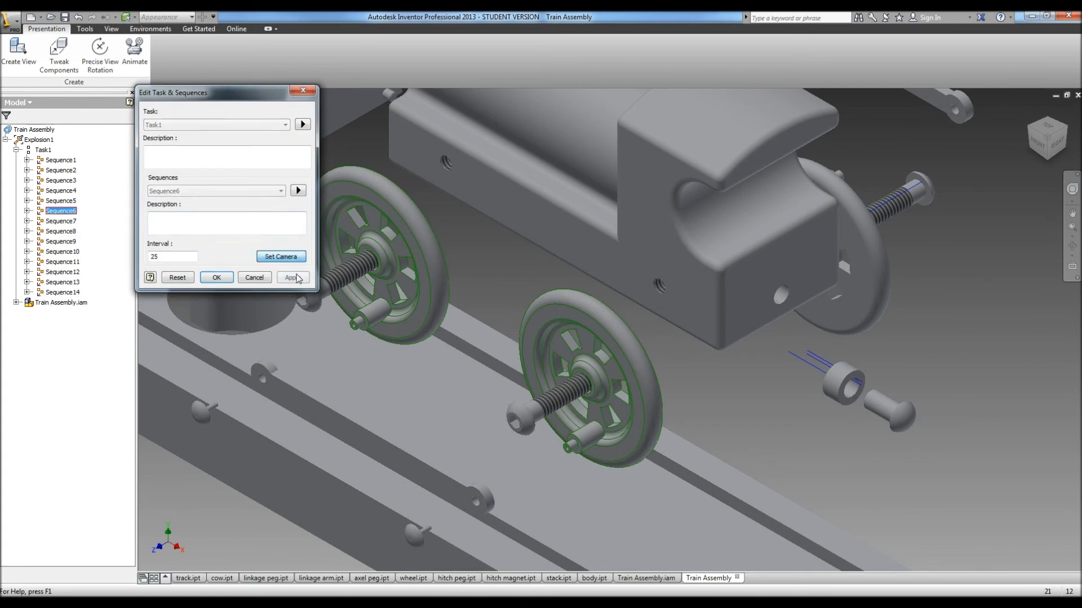
{"action": "left_click", "coordinate": [217, 277]}
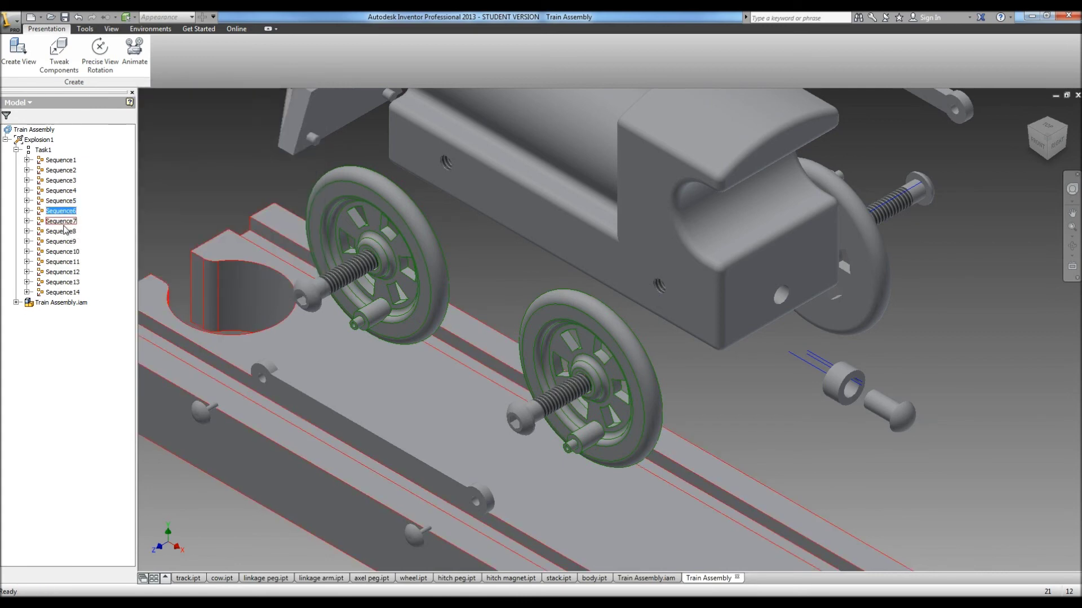
{"action": "left_click", "coordinate": [61, 221]}
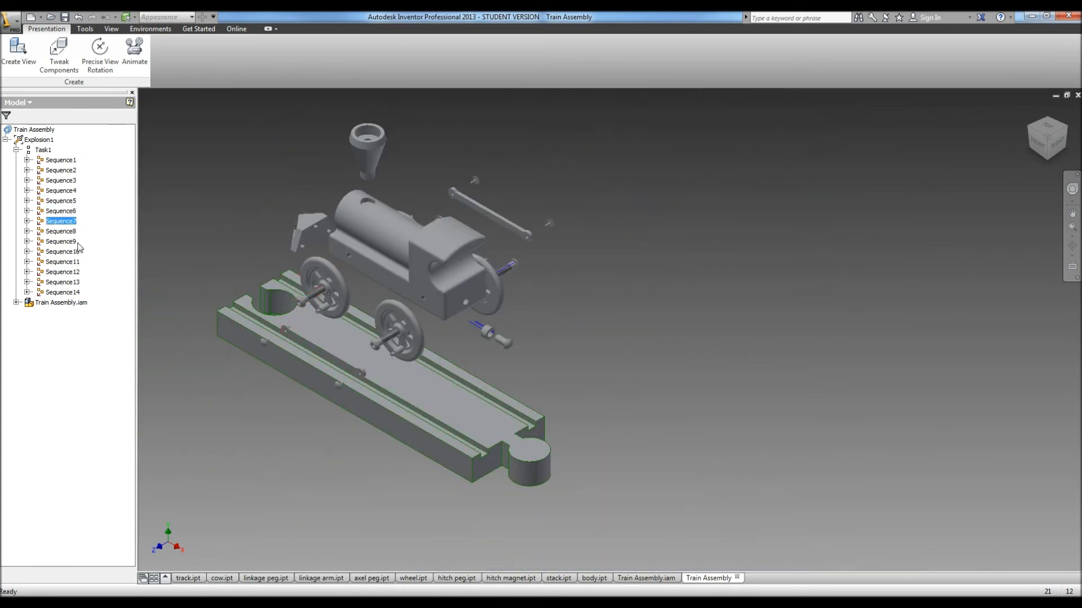
{"action": "right_click", "coordinate": [71, 222]}
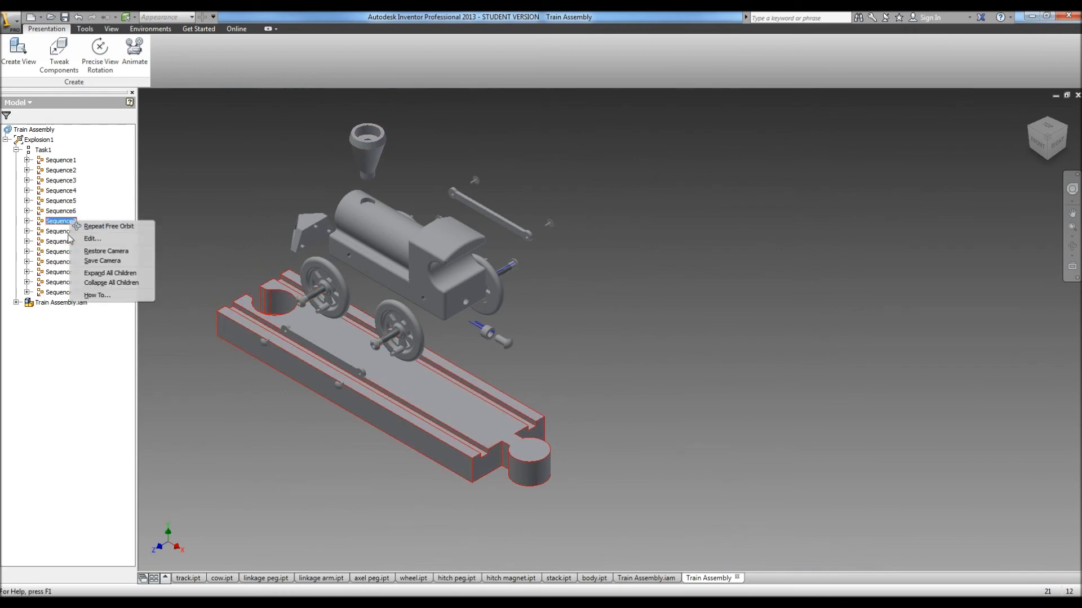
{"action": "left_click", "coordinate": [90, 238]}
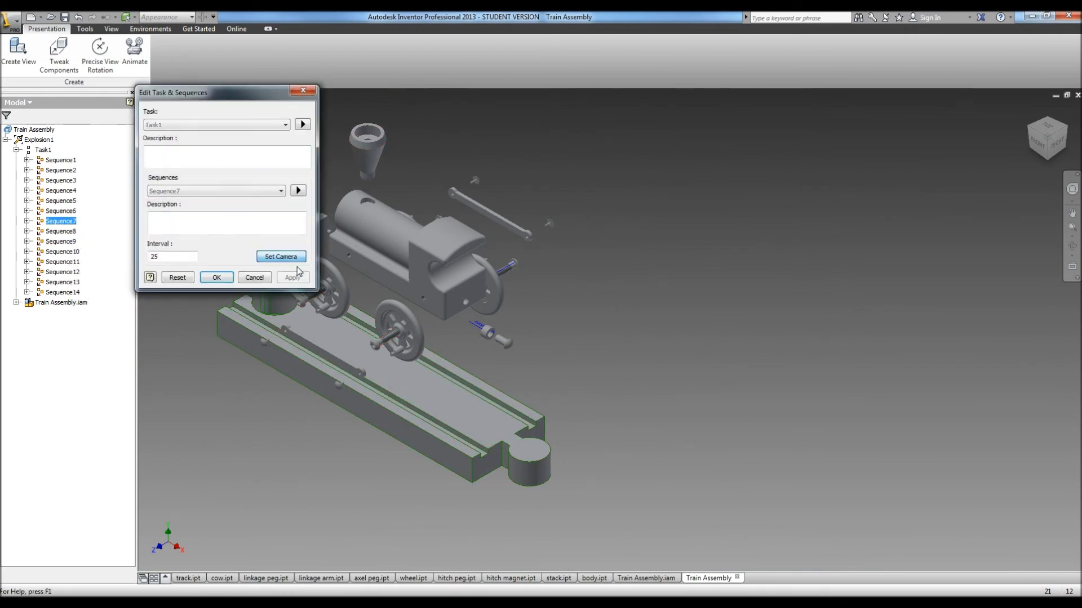
{"action": "left_click", "coordinate": [217, 277]}
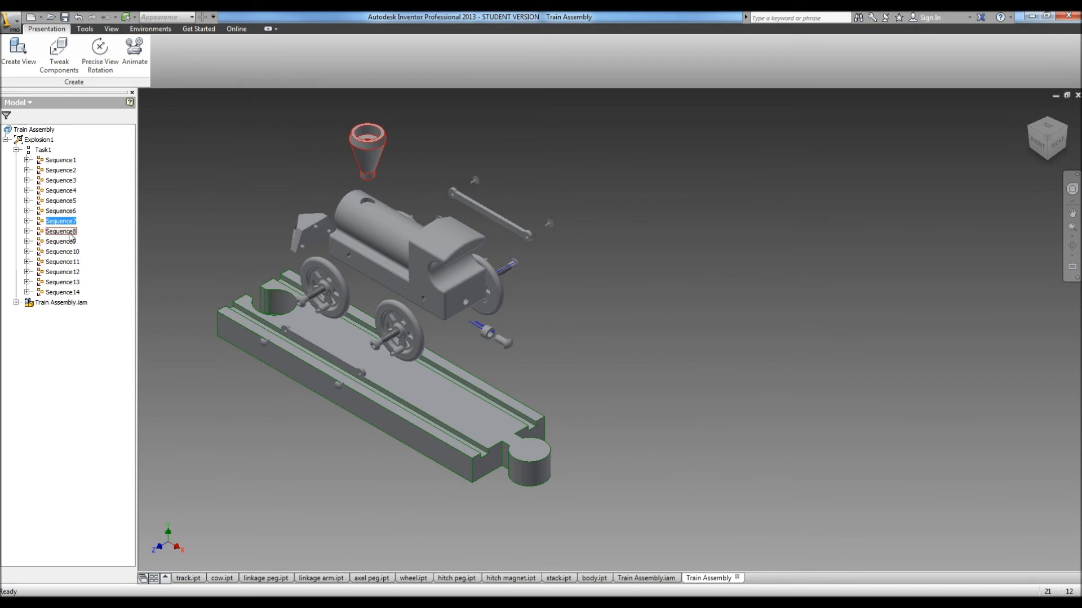
Step: Store the current view as the camera for Sequence8 and Sequence9
{"action": "right_click", "coordinate": [71, 231]}
{"action": "left_click", "coordinate": [95, 250]}
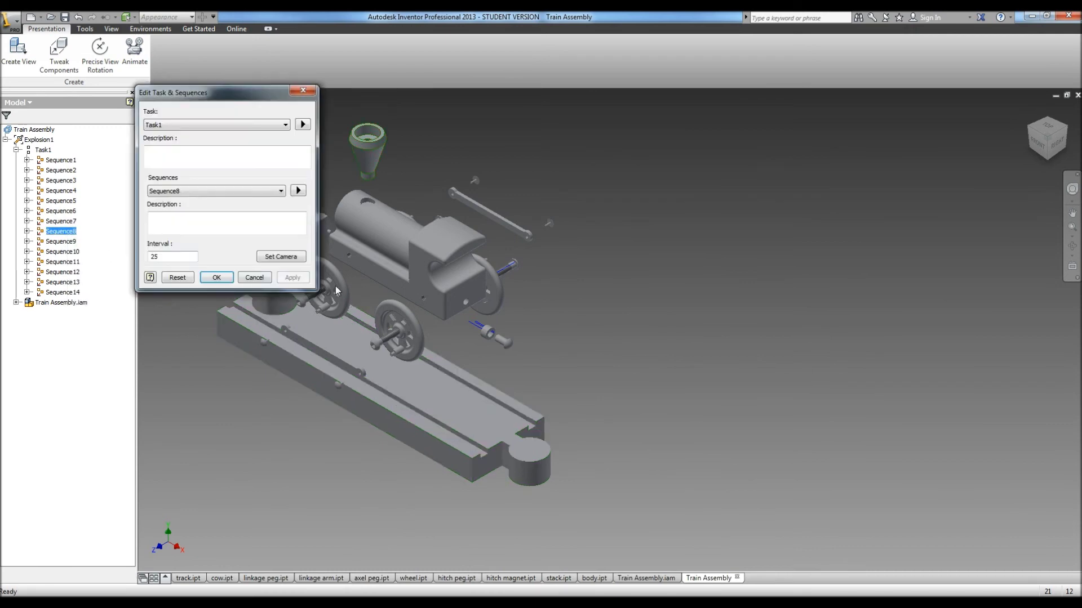
{"action": "left_click", "coordinate": [292, 277]}
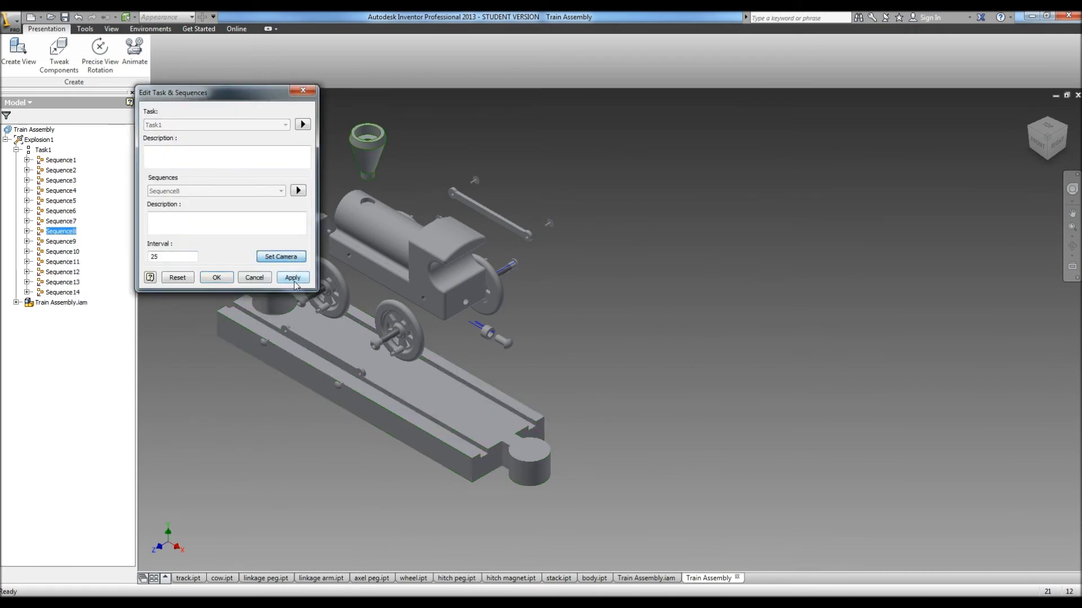
{"action": "left_click", "coordinate": [217, 278]}
{"action": "left_click", "coordinate": [61, 241]}
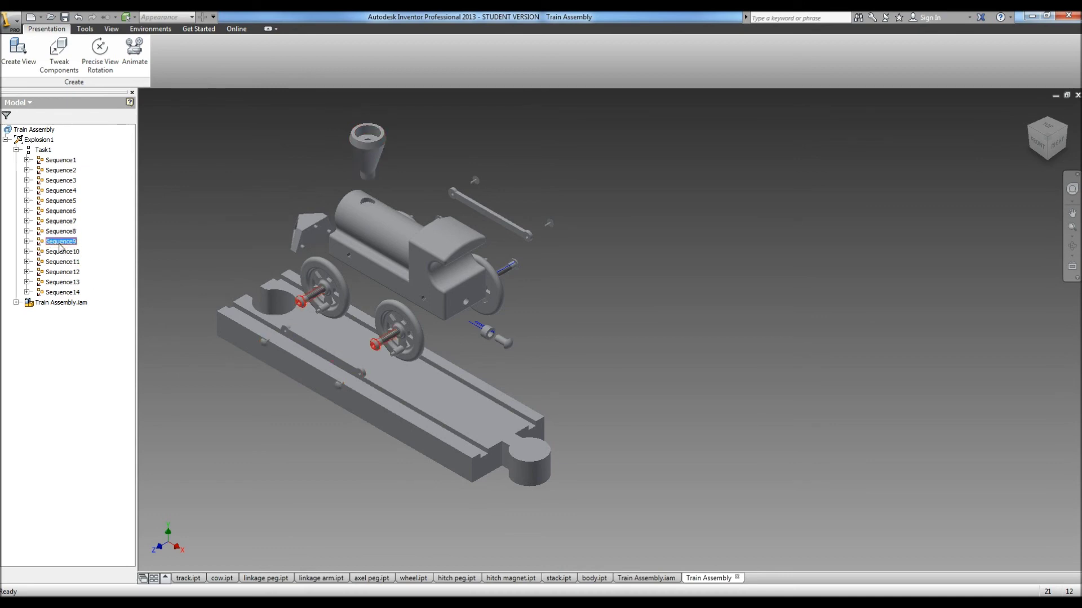
{"action": "right_click", "coordinate": [61, 244]}
{"action": "left_click", "coordinate": [79, 258]}
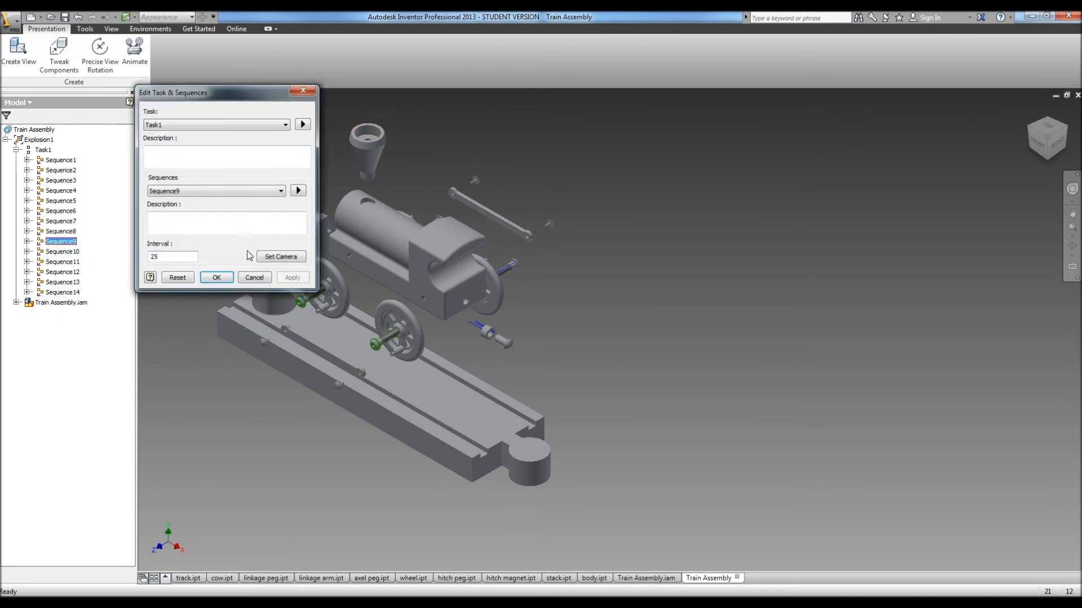
{"action": "left_click", "coordinate": [281, 256]}
{"action": "left_click", "coordinate": [292, 278]}
{"action": "left_click", "coordinate": [216, 278]}
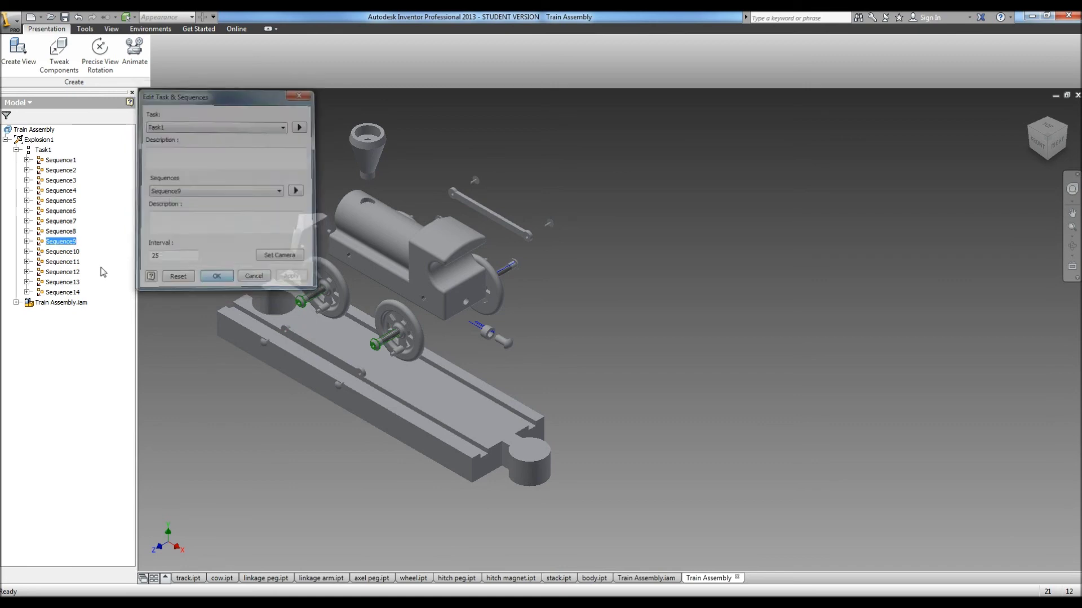
Step: Store the current view as the camera for Sequence10 and Sequence11
{"action": "left_click", "coordinate": [75, 254]}
{"action": "right_click", "coordinate": [74, 255]}
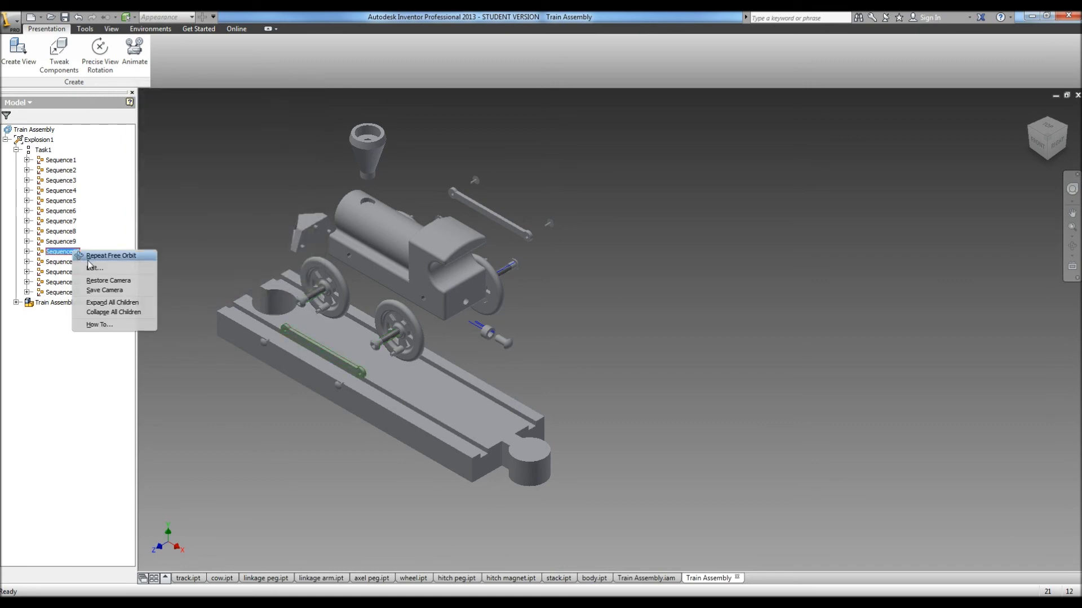
{"action": "left_click", "coordinate": [92, 267]}
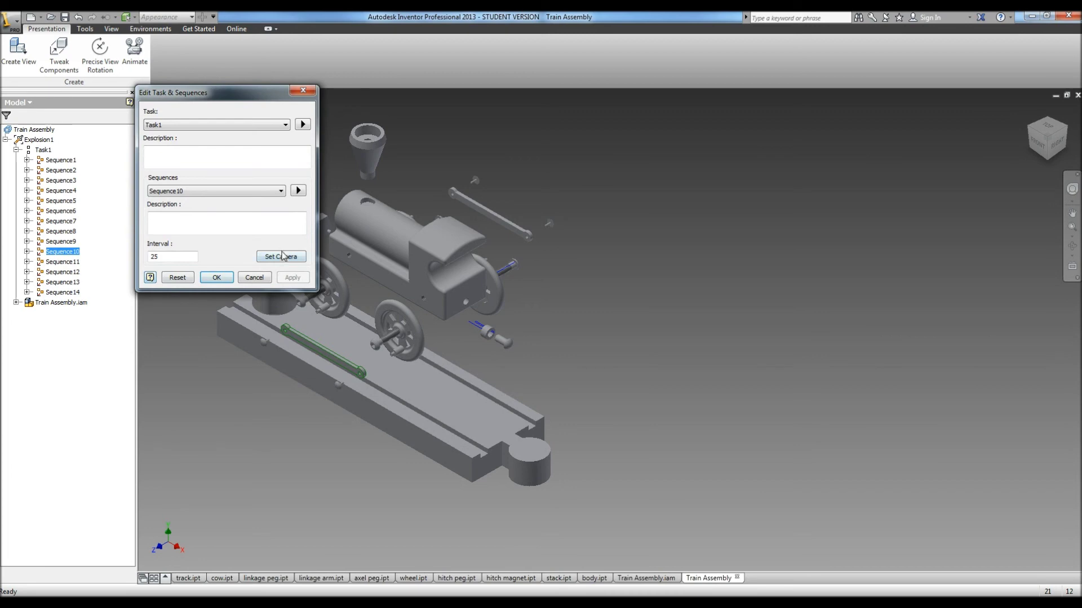
{"action": "left_click", "coordinate": [281, 257]}
{"action": "left_click", "coordinate": [293, 277]}
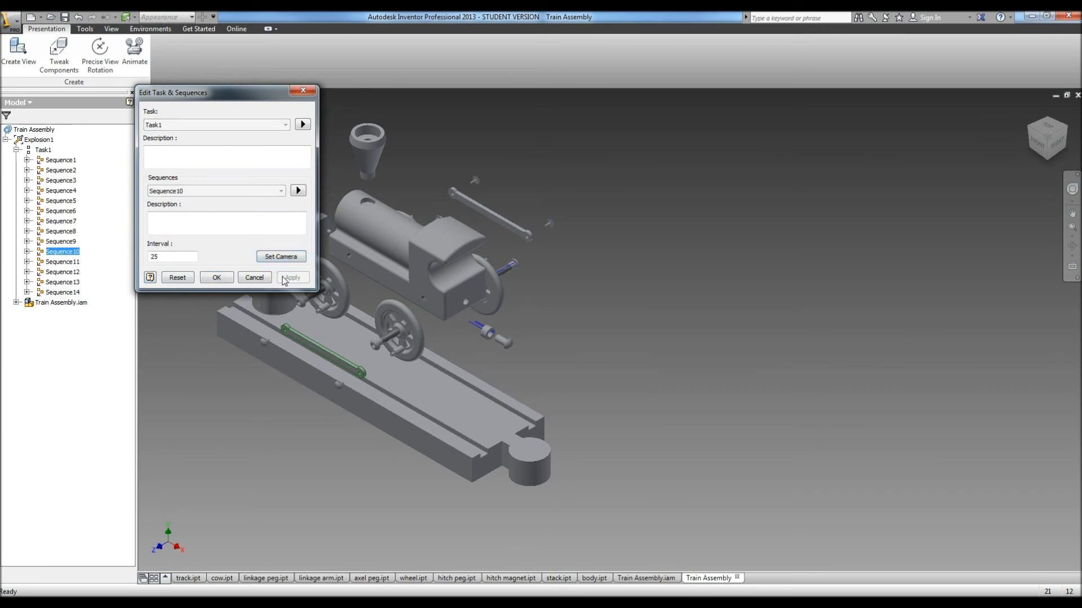
{"action": "left_click", "coordinate": [218, 278]}
{"action": "left_click", "coordinate": [63, 261]}
{"action": "right_click", "coordinate": [66, 264]}
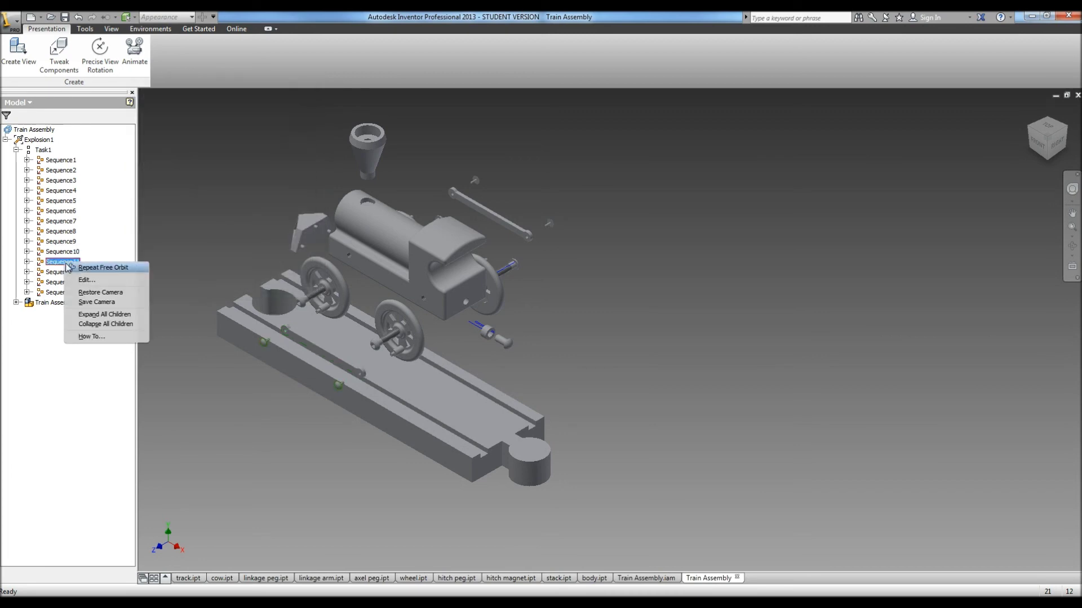
{"action": "left_click", "coordinate": [86, 280]}
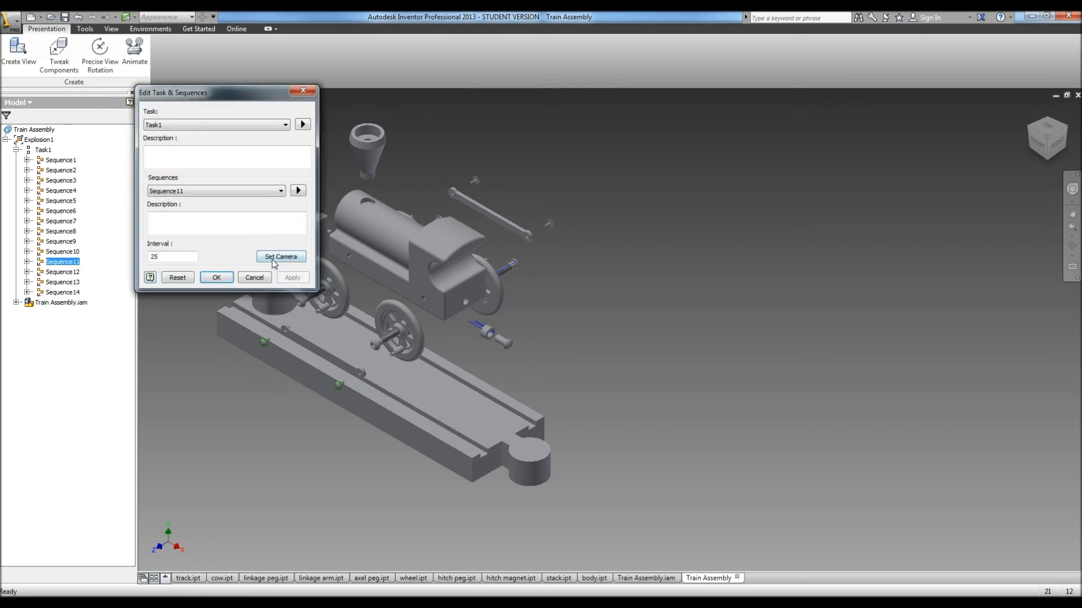
{"action": "left_click", "coordinate": [274, 259]}
{"action": "left_click", "coordinate": [290, 278]}
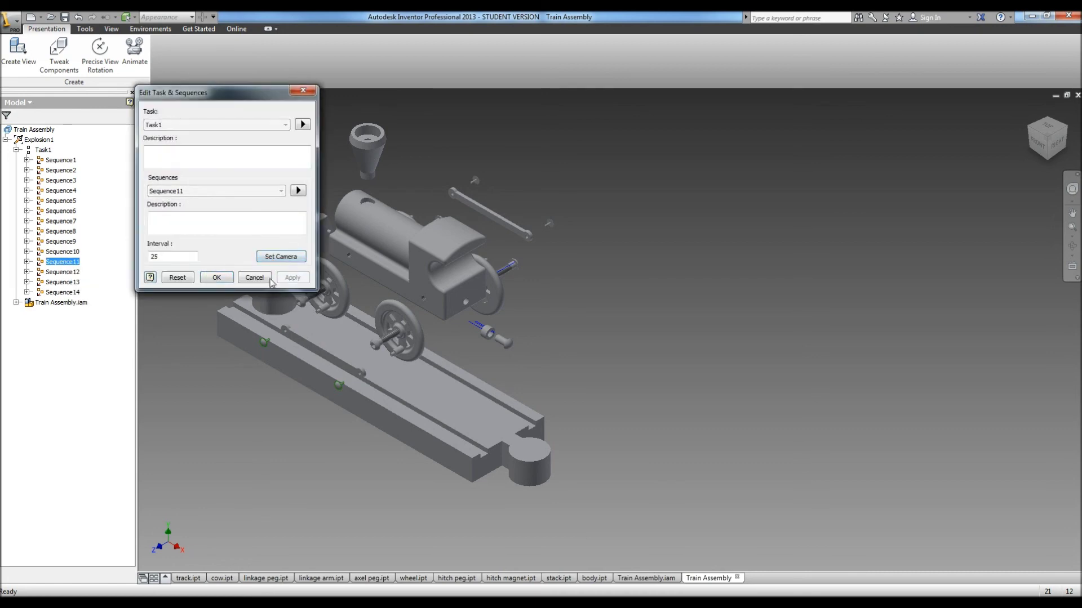
{"action": "left_click", "coordinate": [216, 278]}
Step: Bring up Sequence12's options, then dismiss them without editing
{"action": "left_click", "coordinate": [65, 272]}
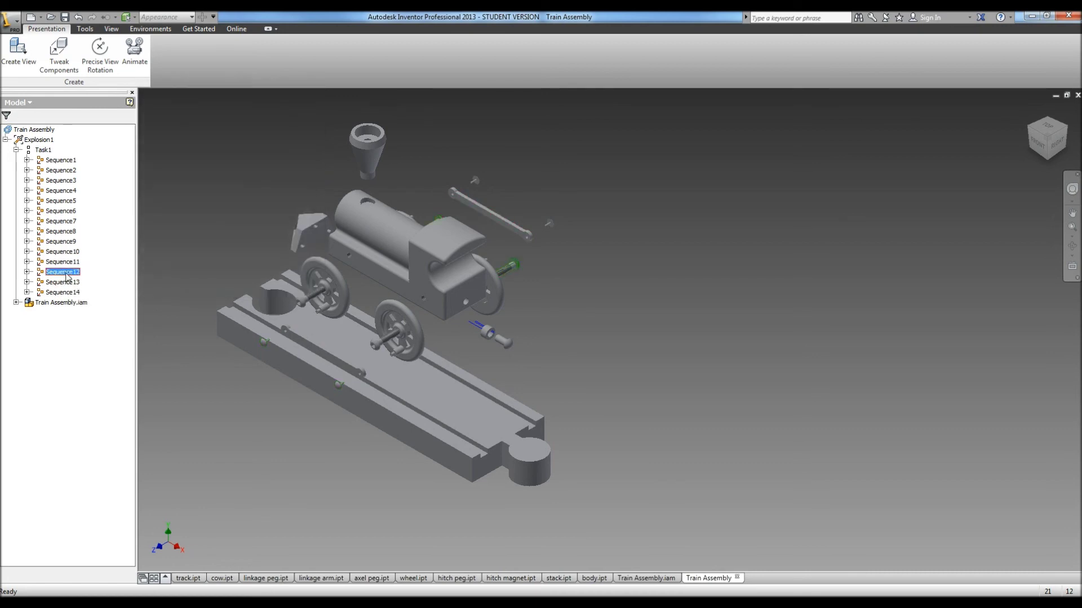
{"action": "right_click", "coordinate": [67, 276]}
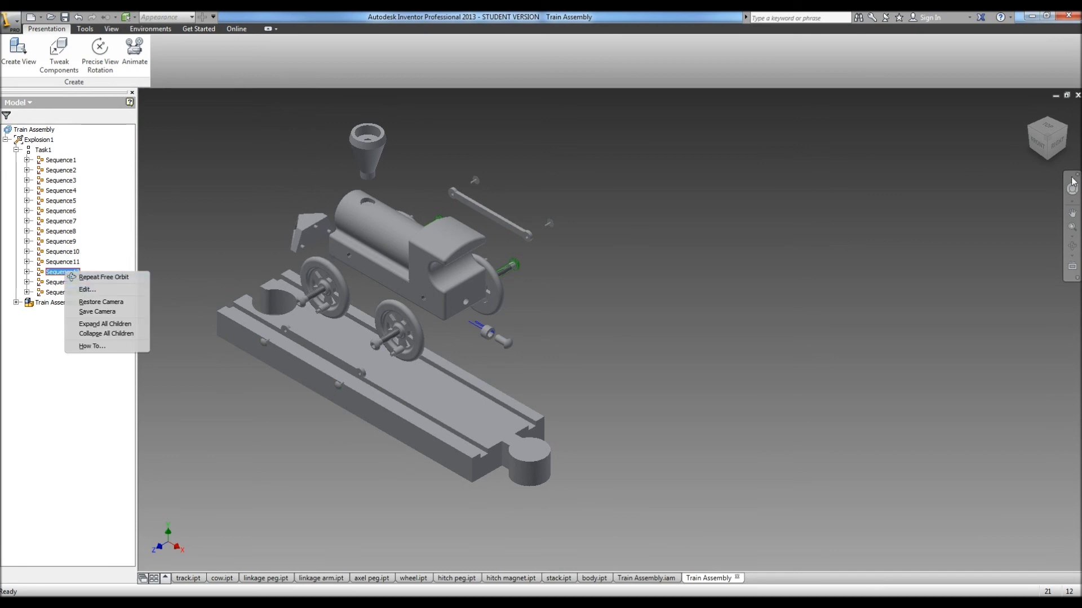
{"action": "left_click", "coordinate": [1059, 134]}
Step: Orbit to the other side, zoom in on the wheels and track, and save it as Sequence12's camera
{"action": "left_click_drag", "start_coordinate": [1065, 134], "coordinate": [555, 418]}
{"action": "scroll", "coordinate": [718, 375], "scroll_direction": "up", "scroll_amount": 3}
{"action": "scroll", "coordinate": [718, 374], "scroll_direction": "up", "scroll_amount": 3}
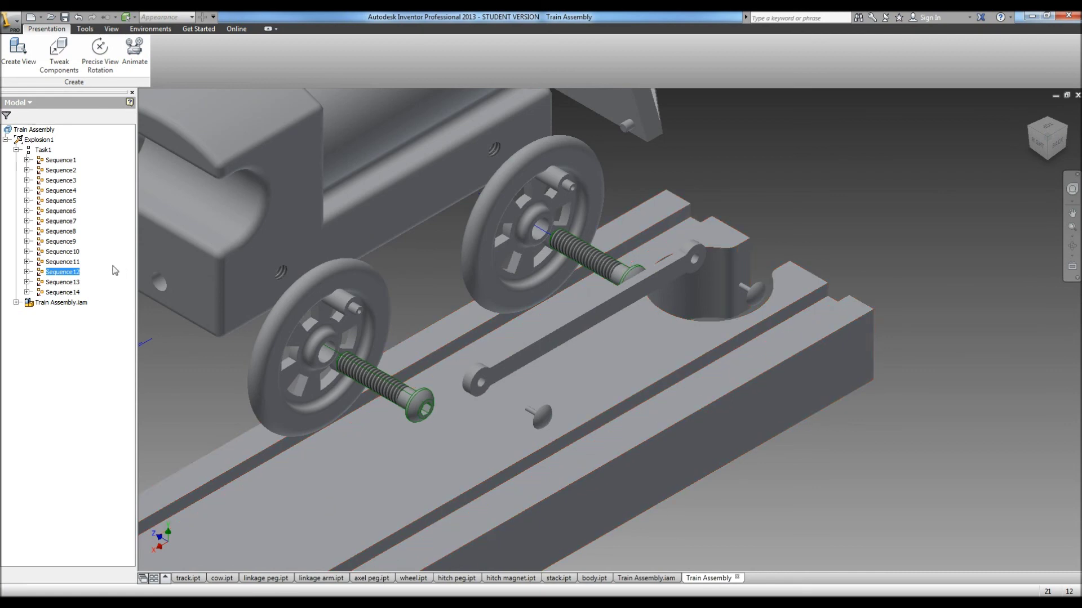
{"action": "right_click", "coordinate": [62, 272]}
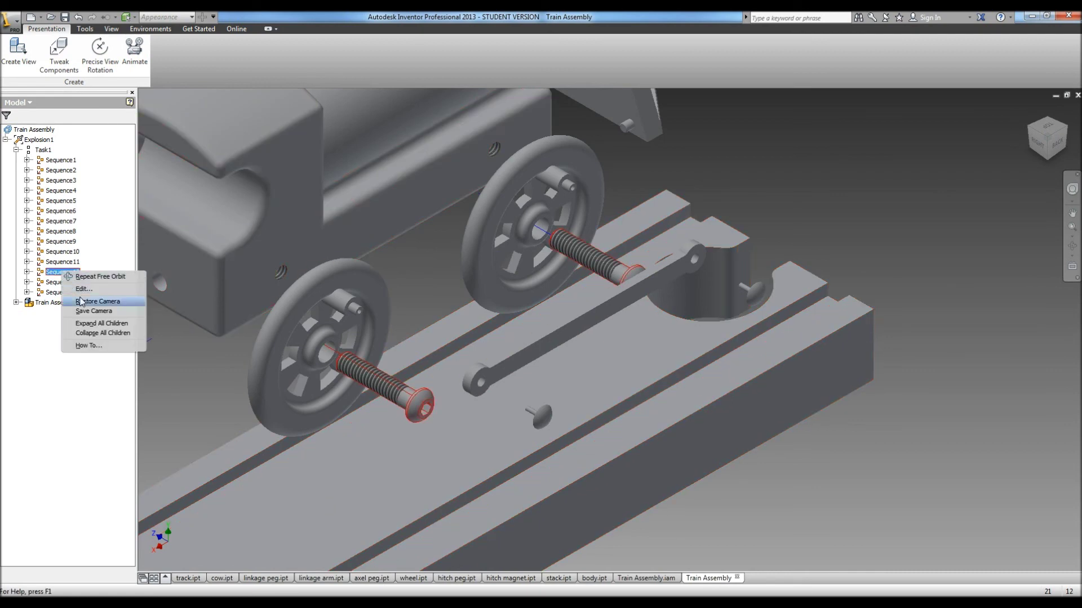
{"action": "left_click", "coordinate": [84, 294]}
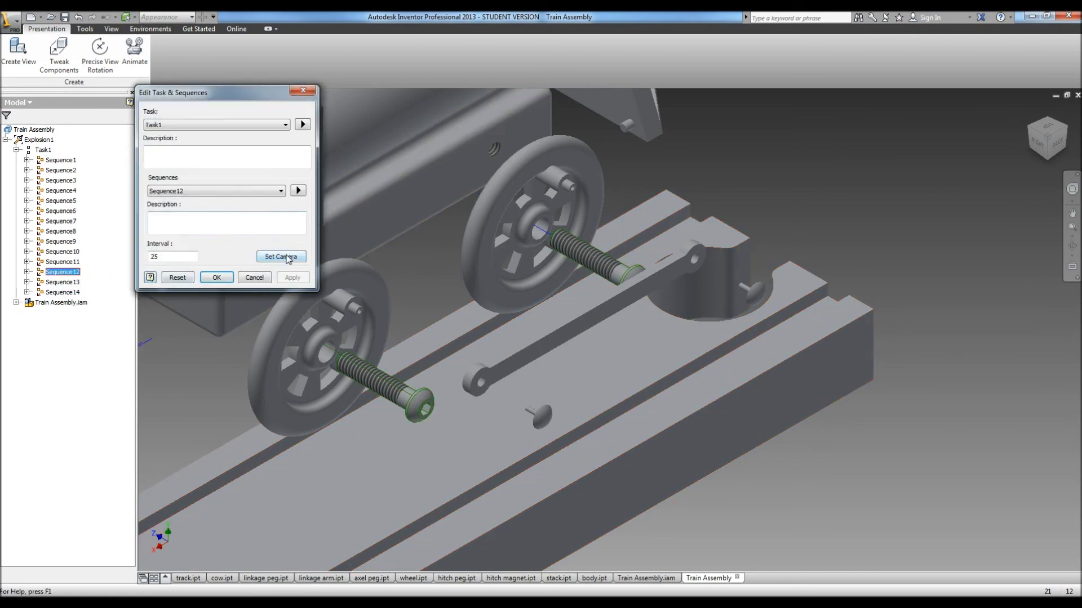
{"action": "left_click", "coordinate": [281, 256]}
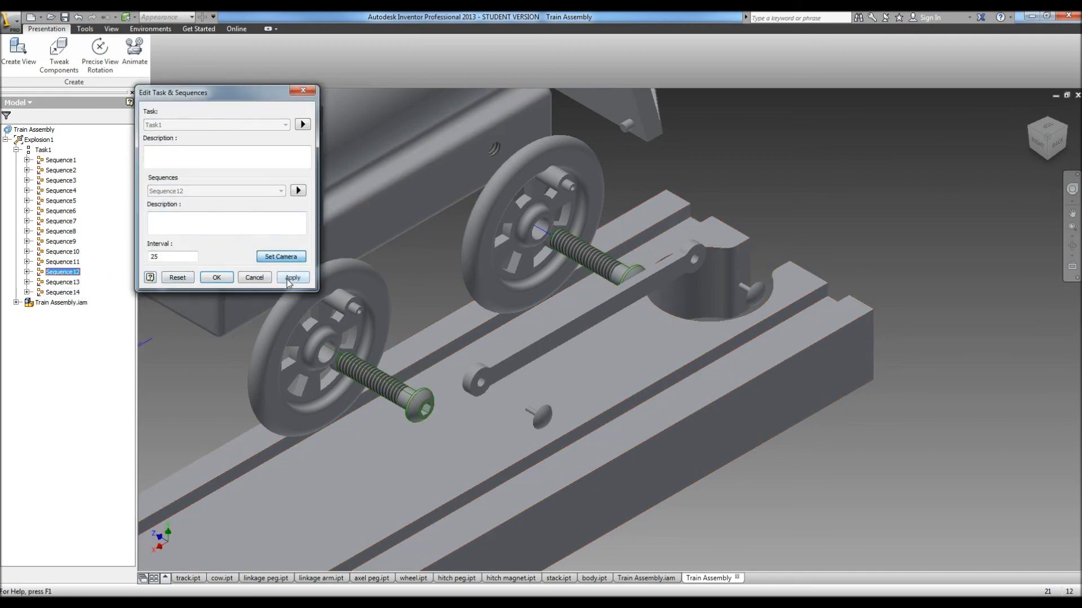
{"action": "left_click", "coordinate": [217, 278]}
Step: Save the same wheel close-up as the camera for Sequence13 and Sequence14
{"action": "right_click", "coordinate": [75, 283]}
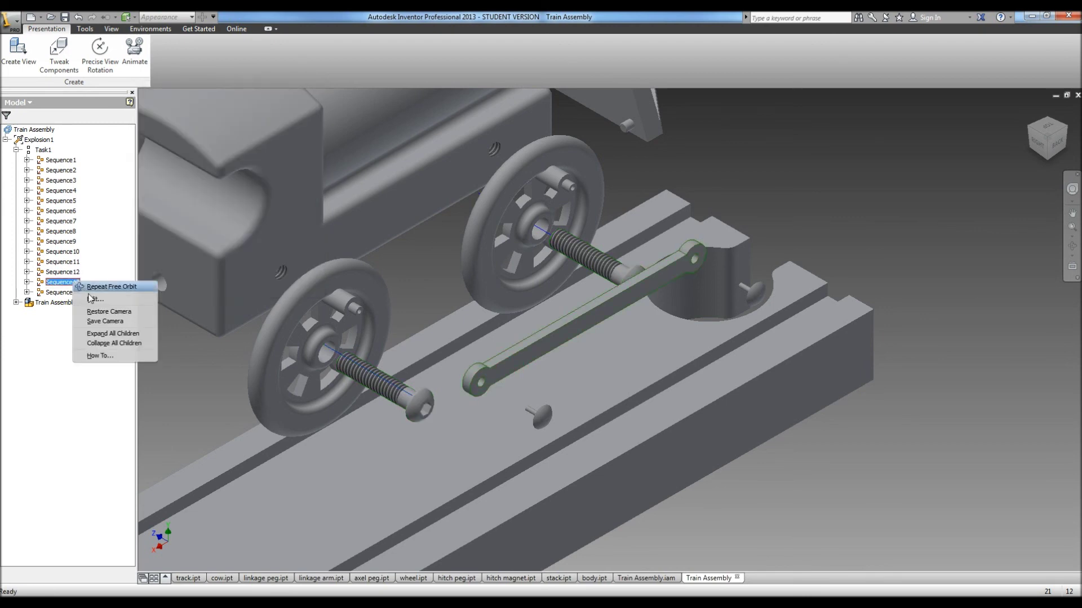
{"action": "left_click", "coordinate": [94, 299]}
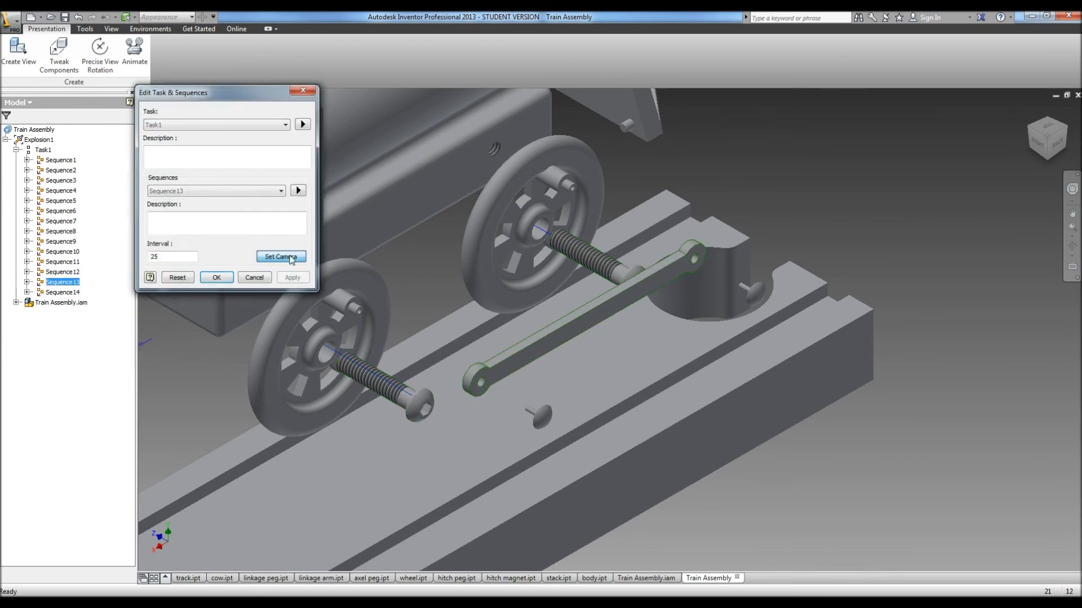
{"action": "key", "text": "Return"}
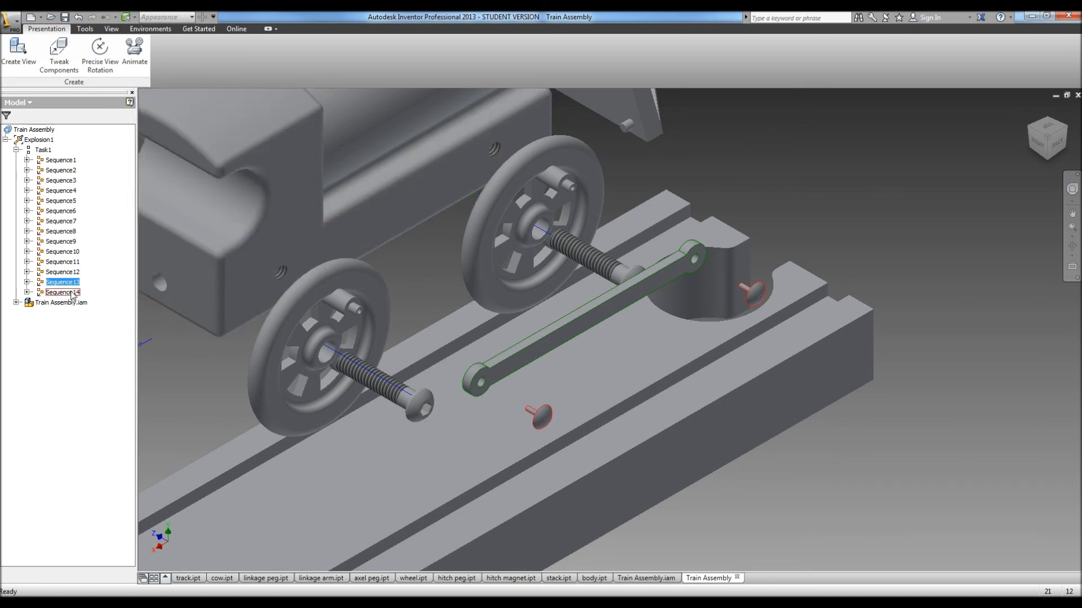
{"action": "right_click", "coordinate": [72, 292]}
{"action": "left_click", "coordinate": [91, 308]}
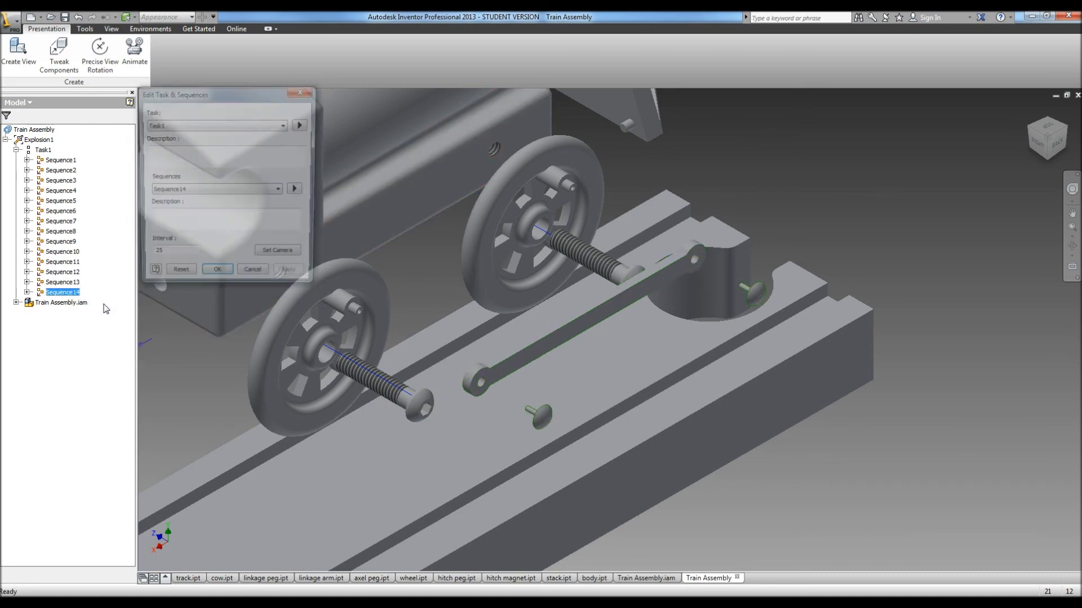
{"action": "left_click", "coordinate": [281, 256]}
{"action": "left_click", "coordinate": [293, 278]}
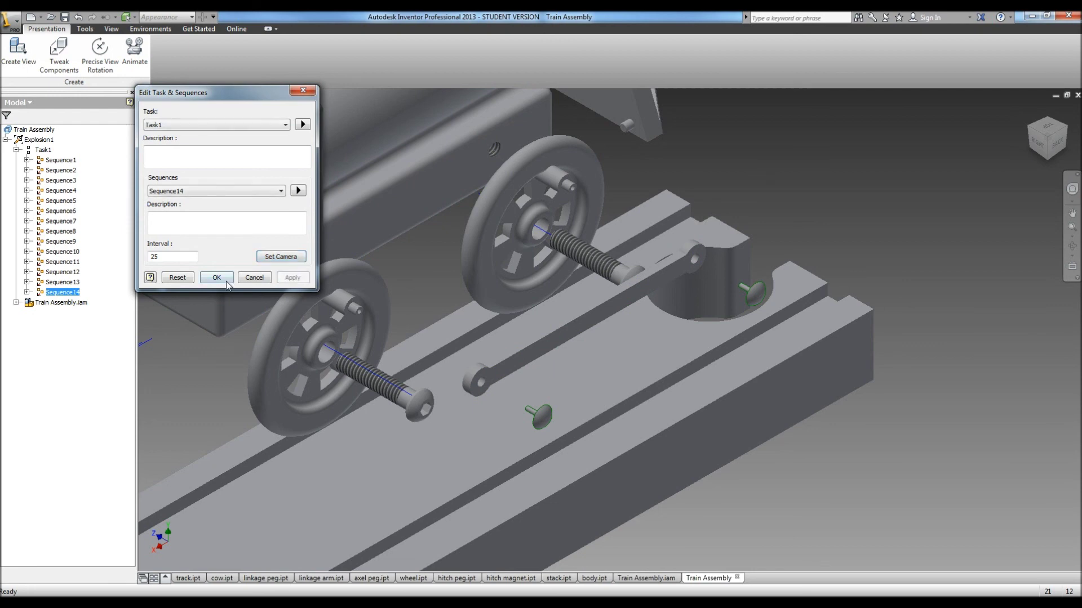
{"action": "key", "text": "Return"}
Step: Change the Animation interval from 25 to 100 and play the explosion forward
{"action": "left_click", "coordinate": [134, 53]}
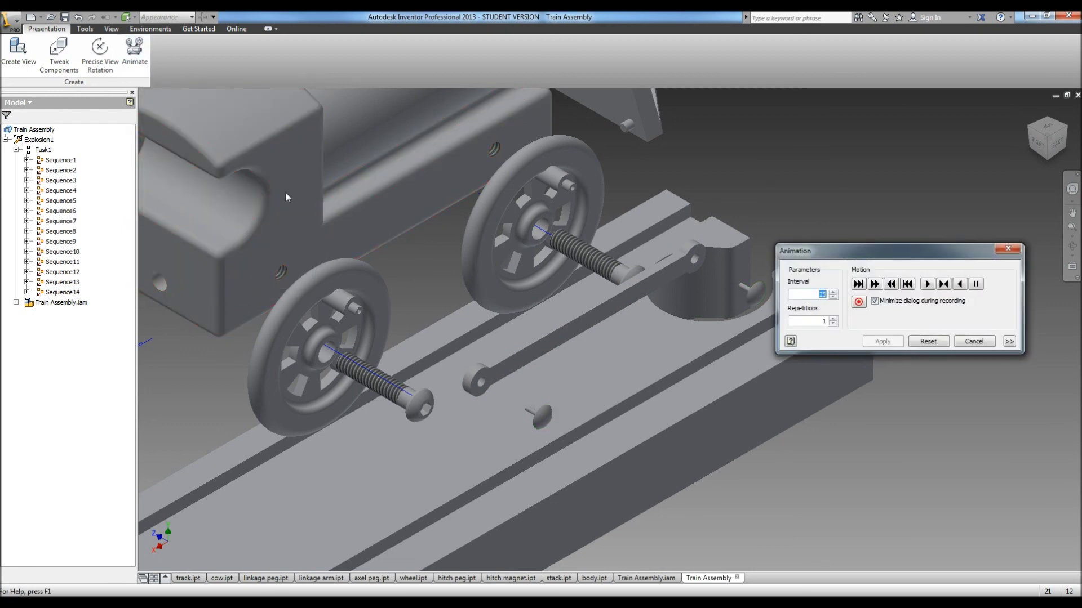
{"action": "type", "text": "100"}
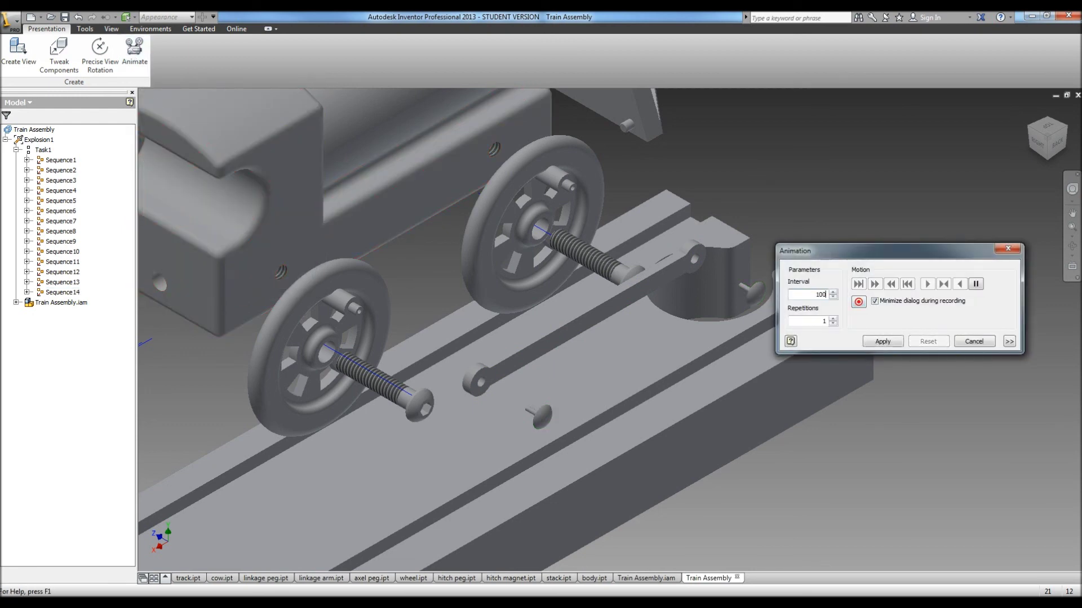
{"action": "left_click", "coordinate": [895, 342]}
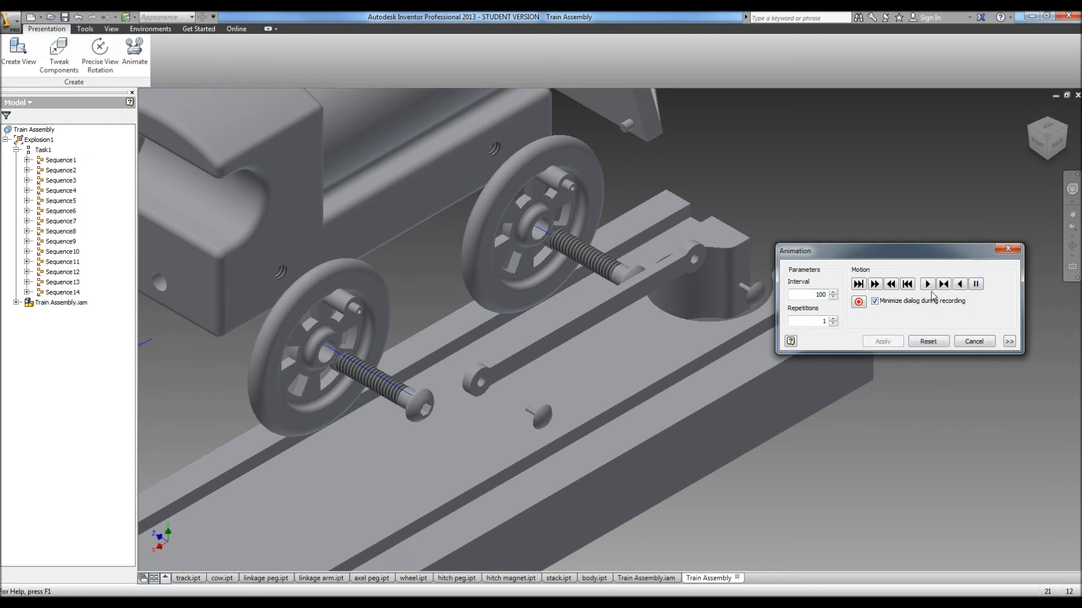
{"action": "left_click", "coordinate": [930, 287]}
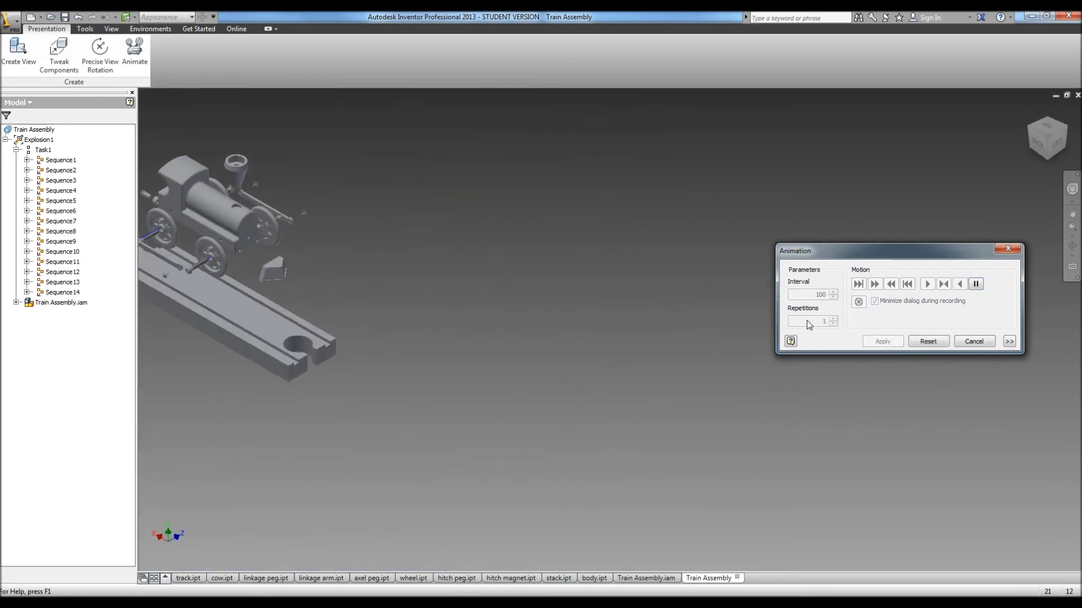